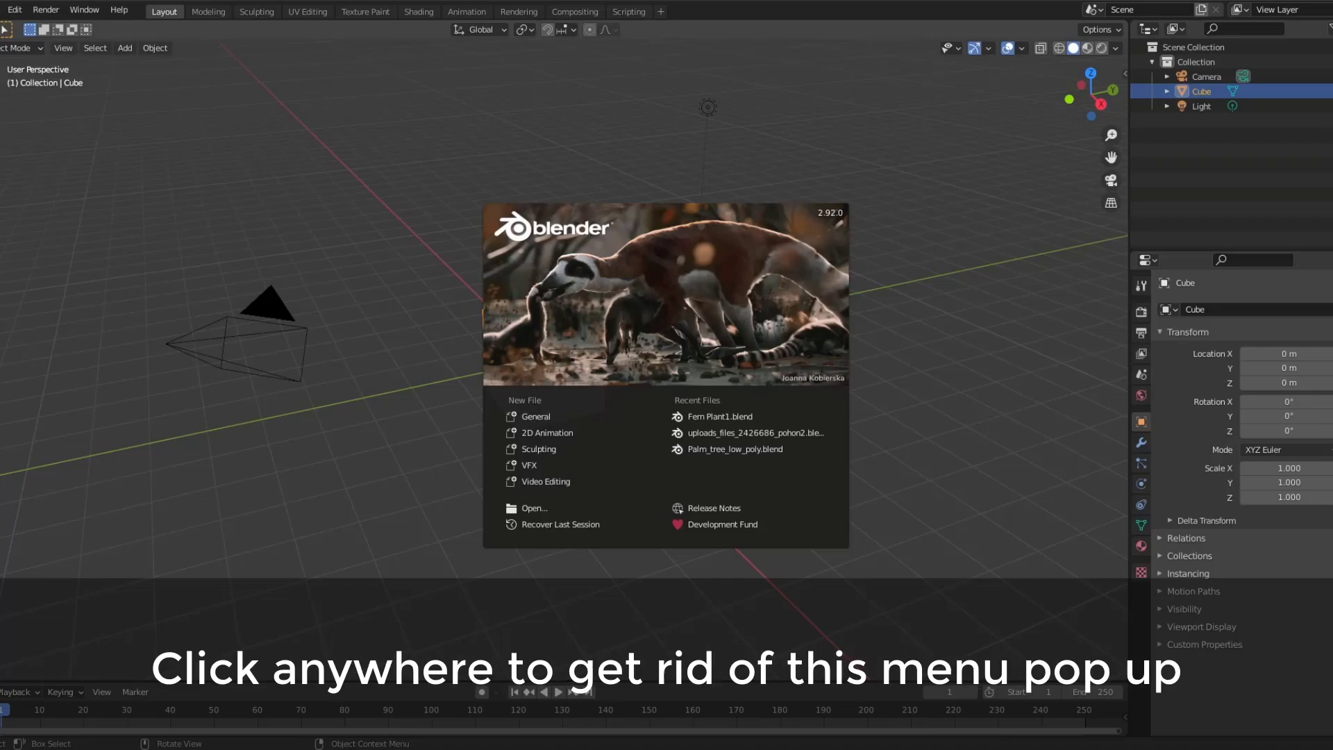
Close the startup splash screen to reveal the default cube, camera and light.
click(892, 214)
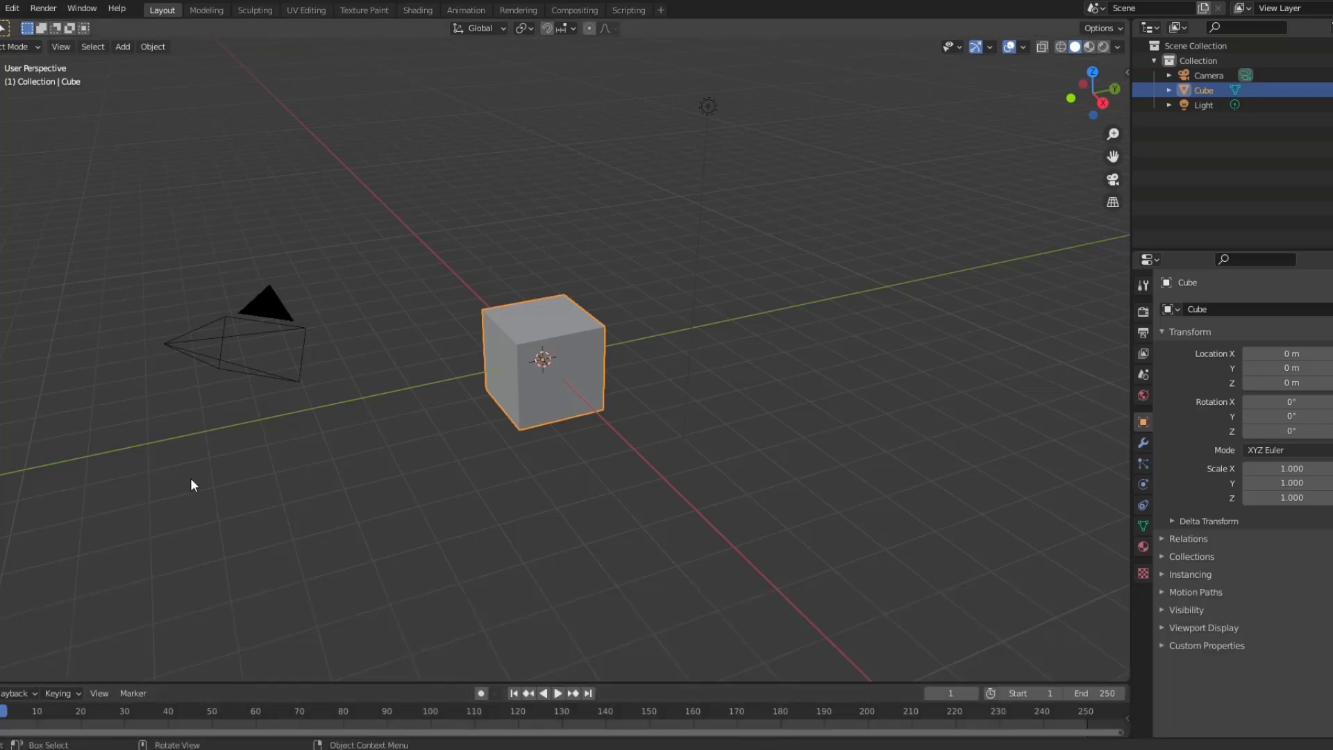
Delete the default Camera, Cube and Light, confirming each deletion.
click(266, 299)
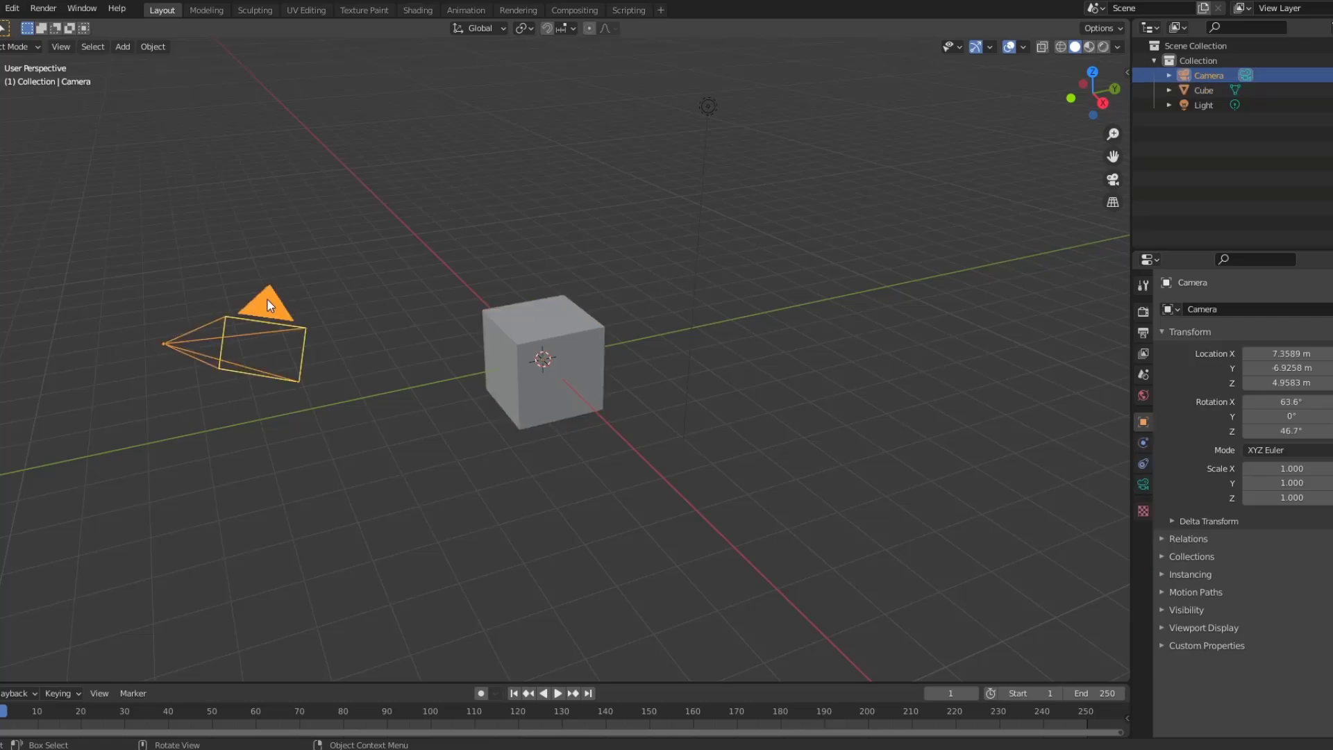
key(x)
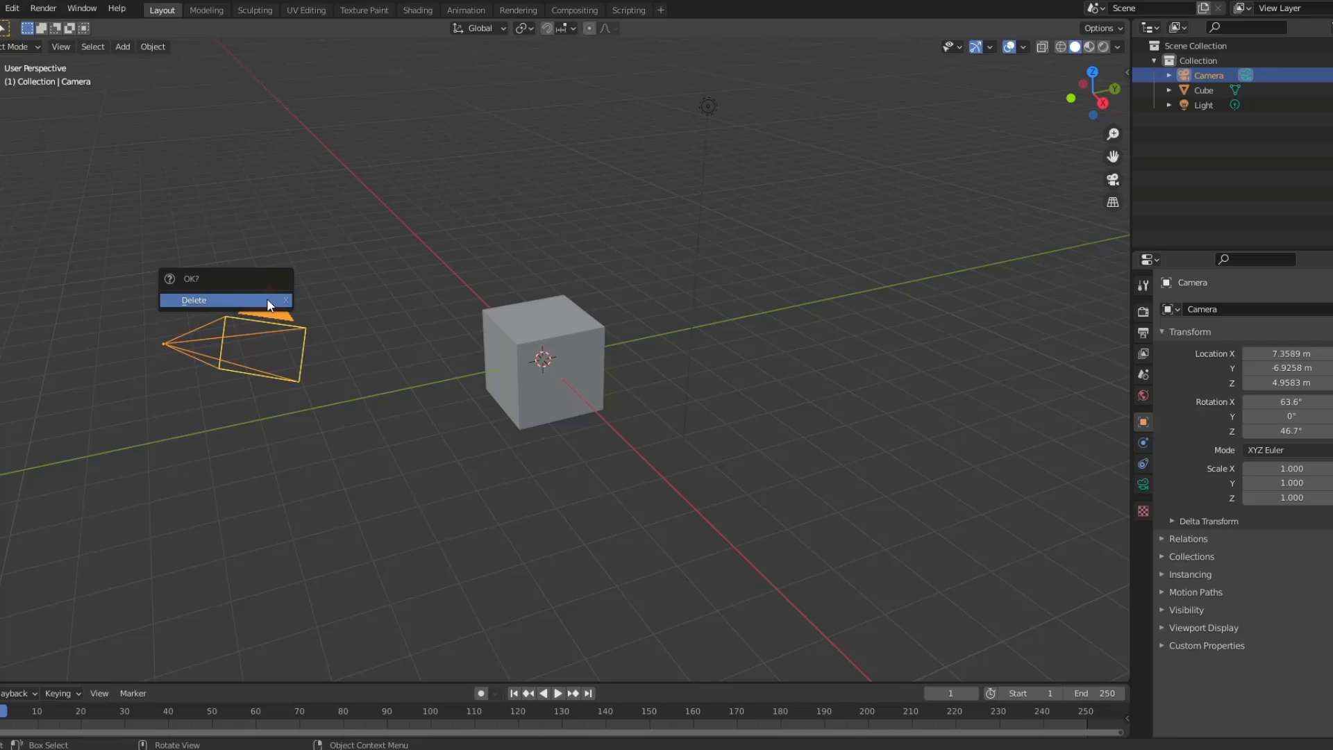
click(205, 300)
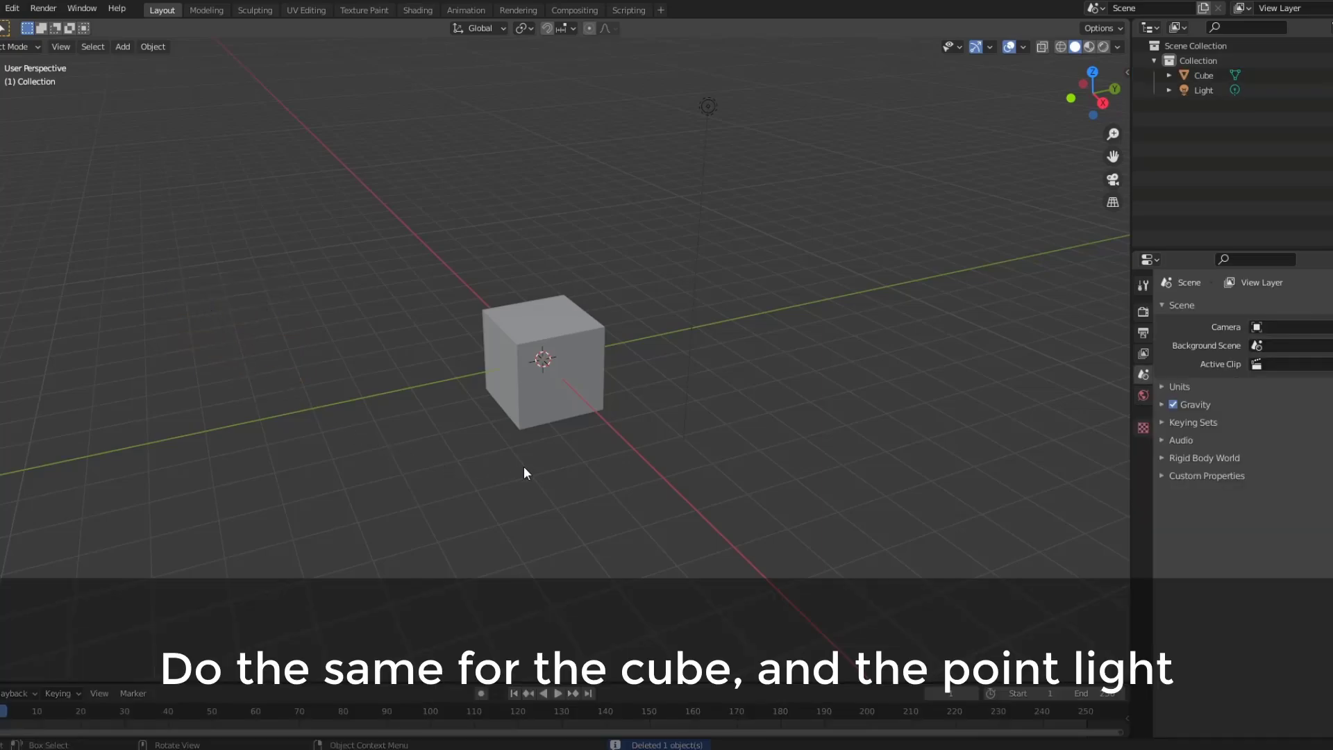
click(567, 356)
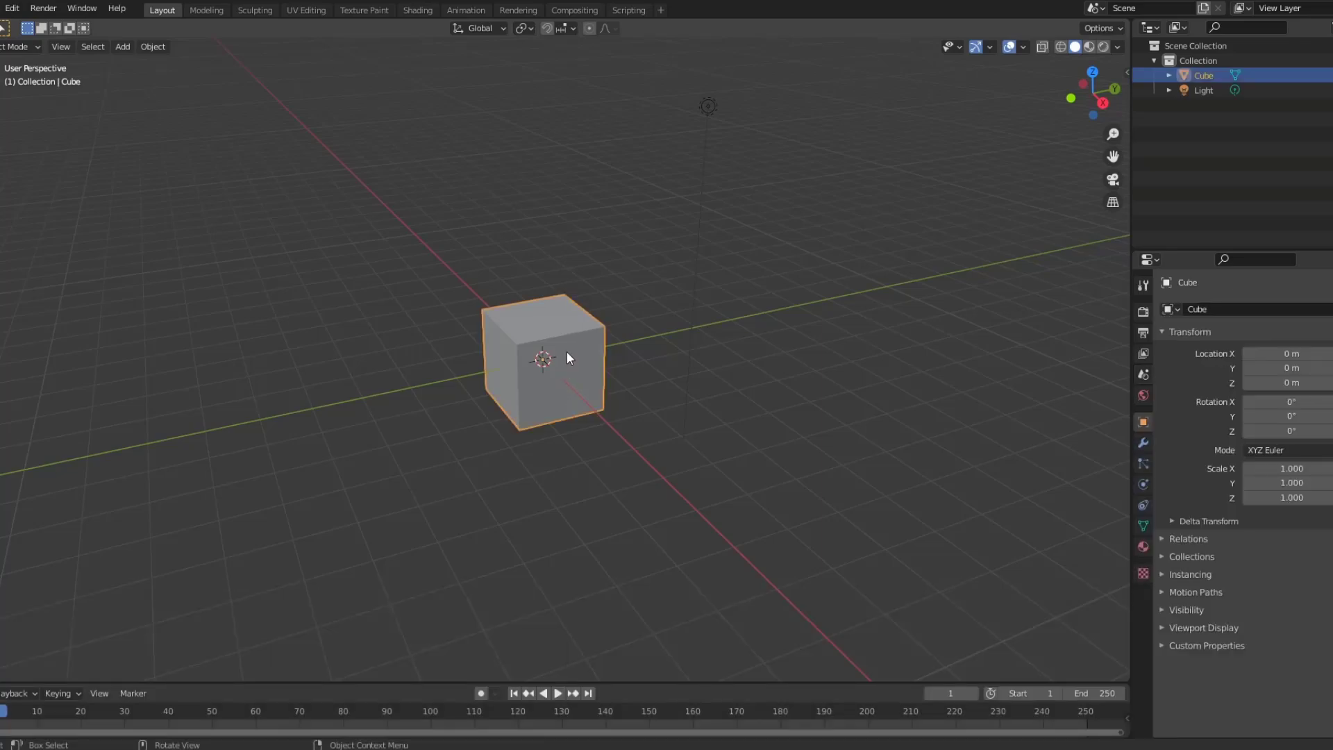
key(x)
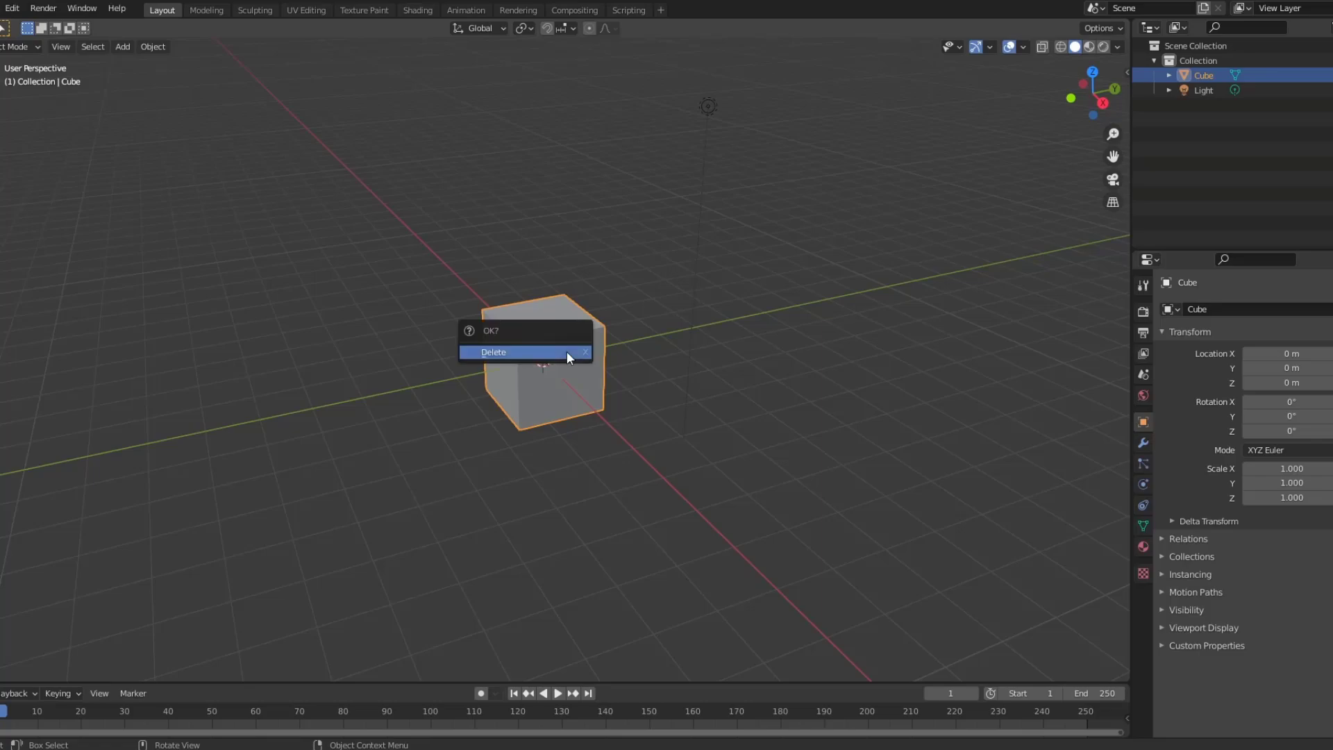
click(517, 359)
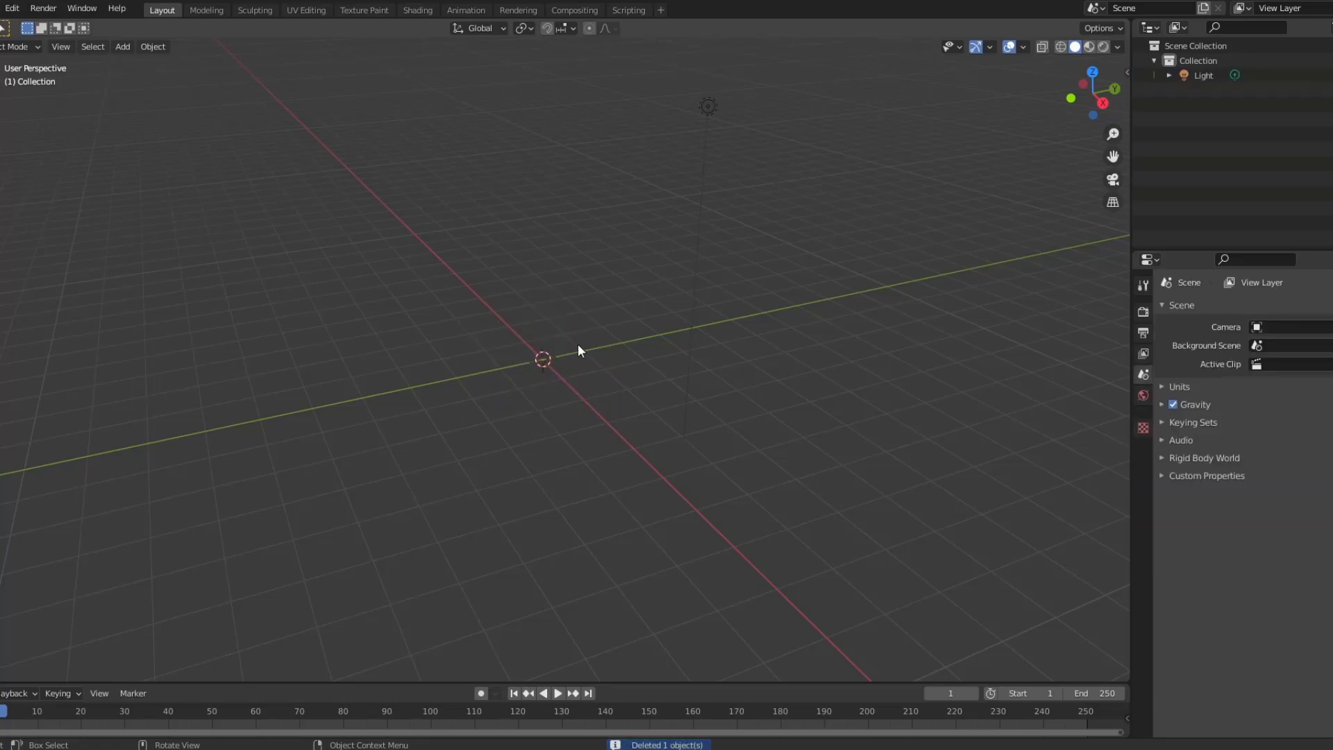
click(704, 116)
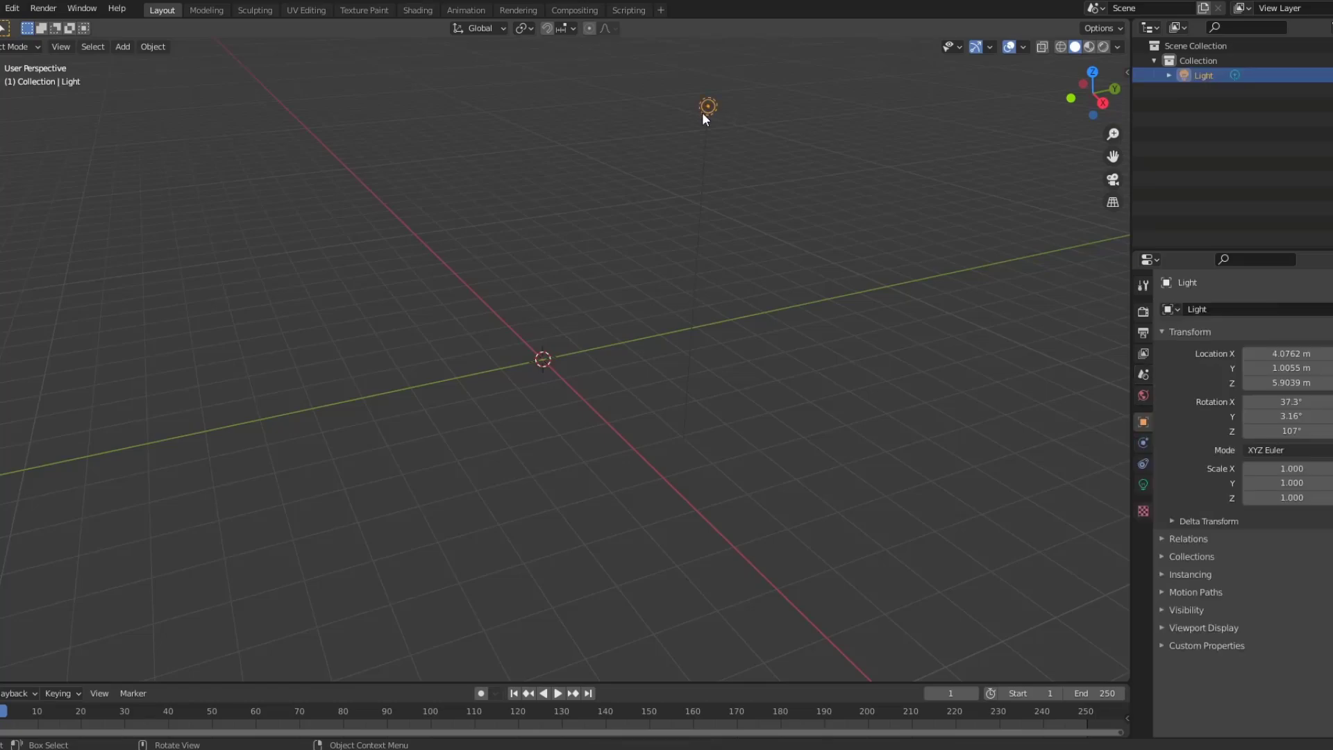
key(x)
click(704, 117)
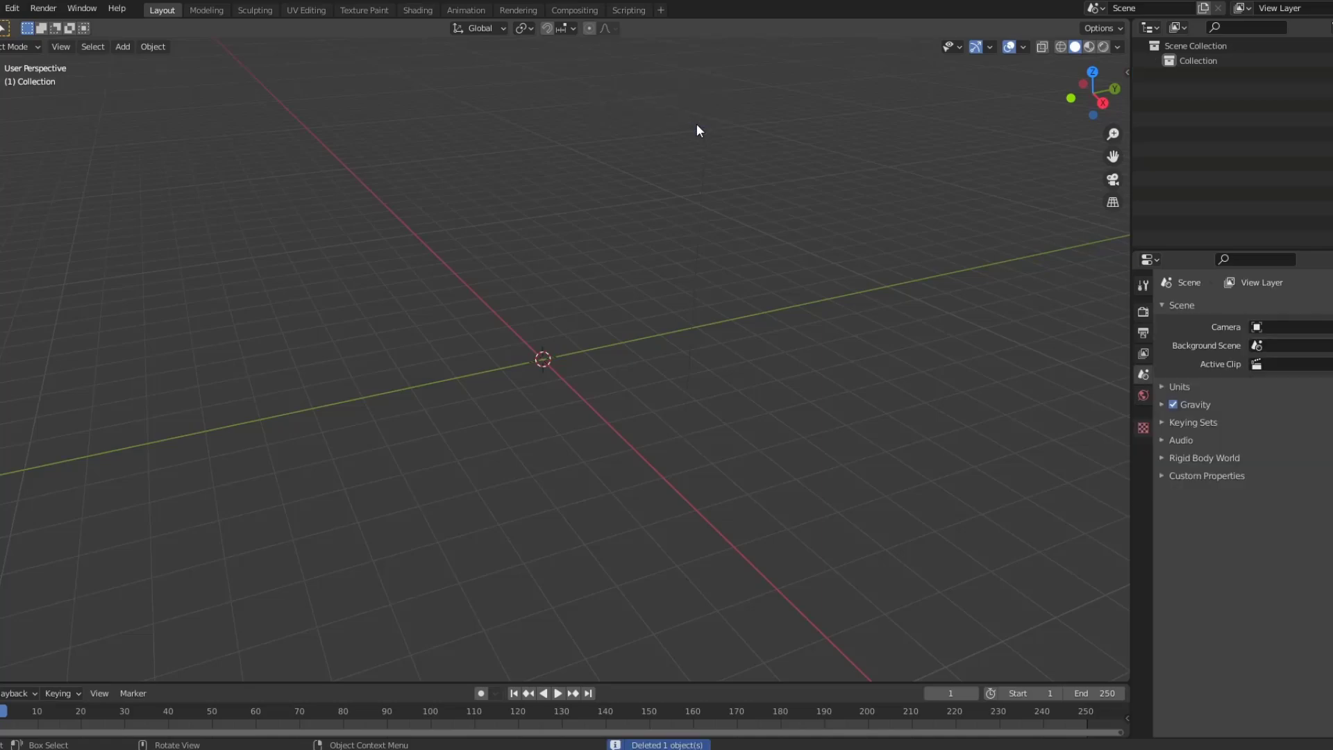
Add a UV sphere with 8 segments and 5 rings, viewed from the side.
click(123, 47)
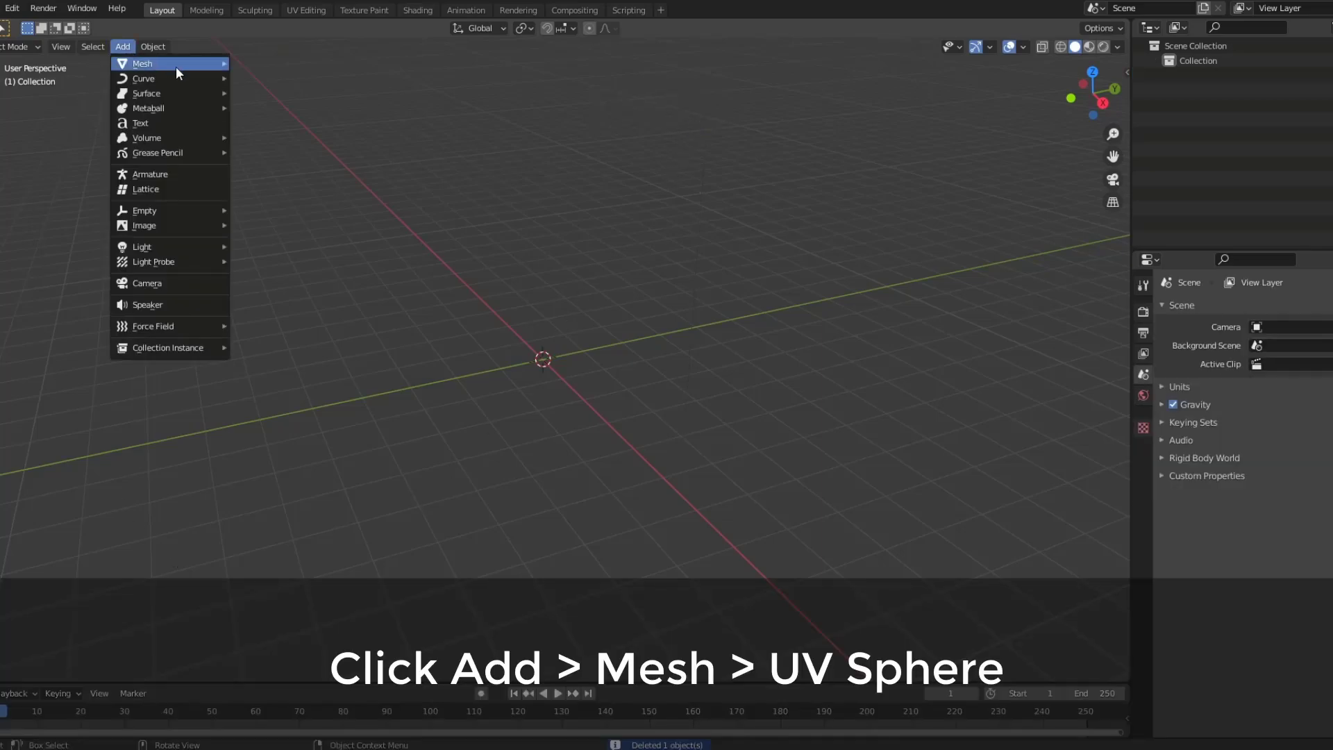
mouse_move(143, 64)
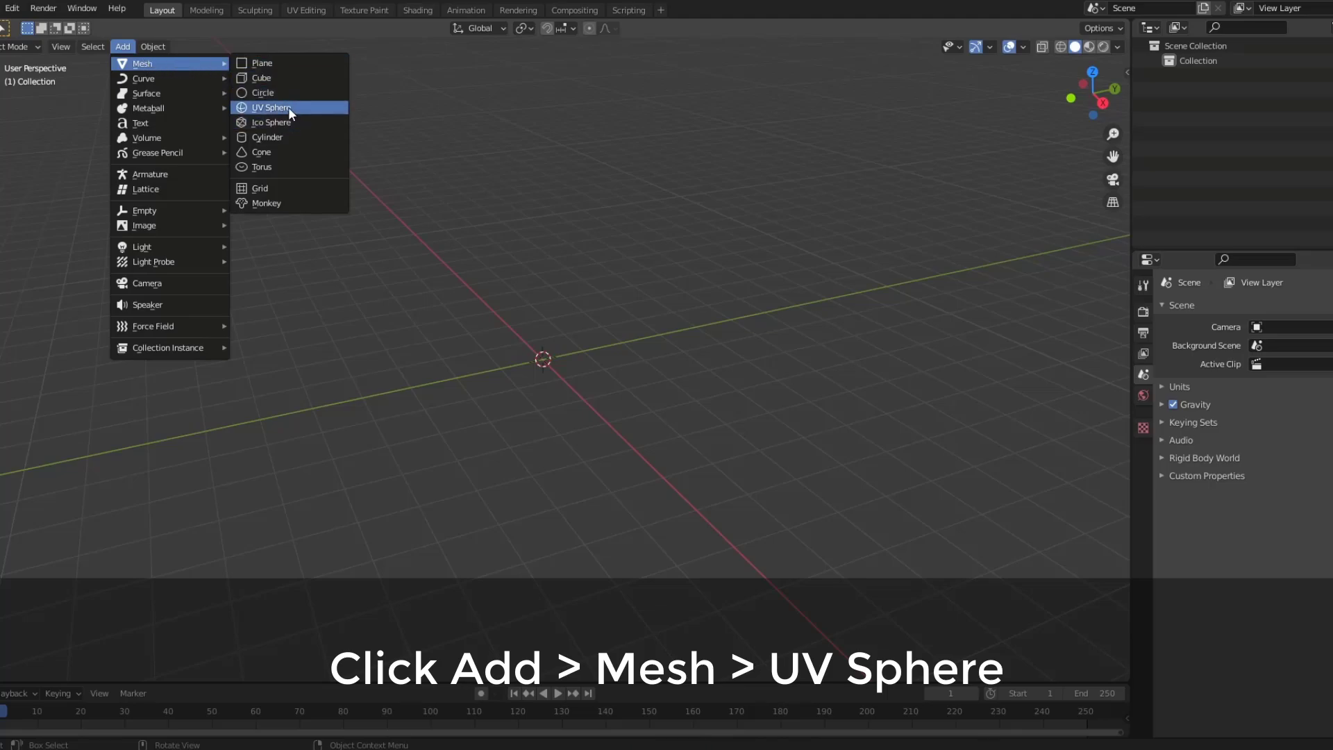
click(248, 109)
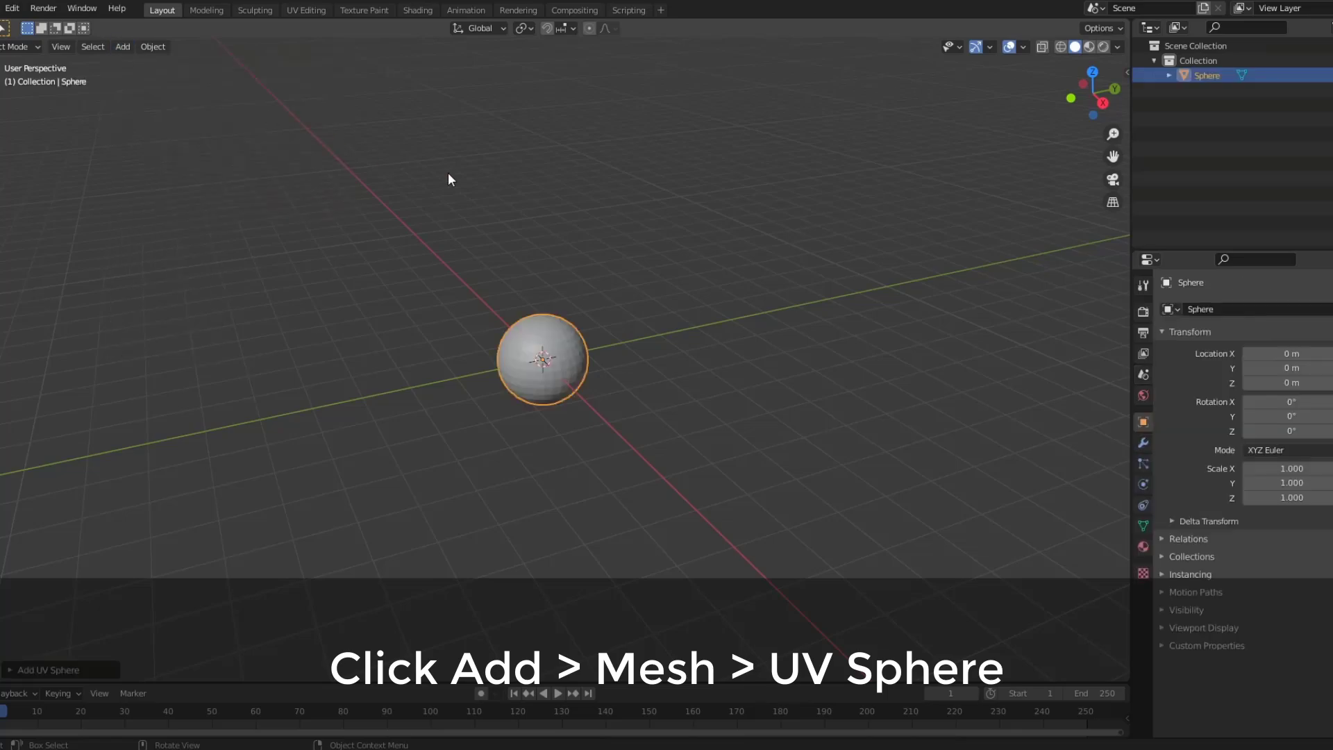
key(KP_3)
click(64, 668)
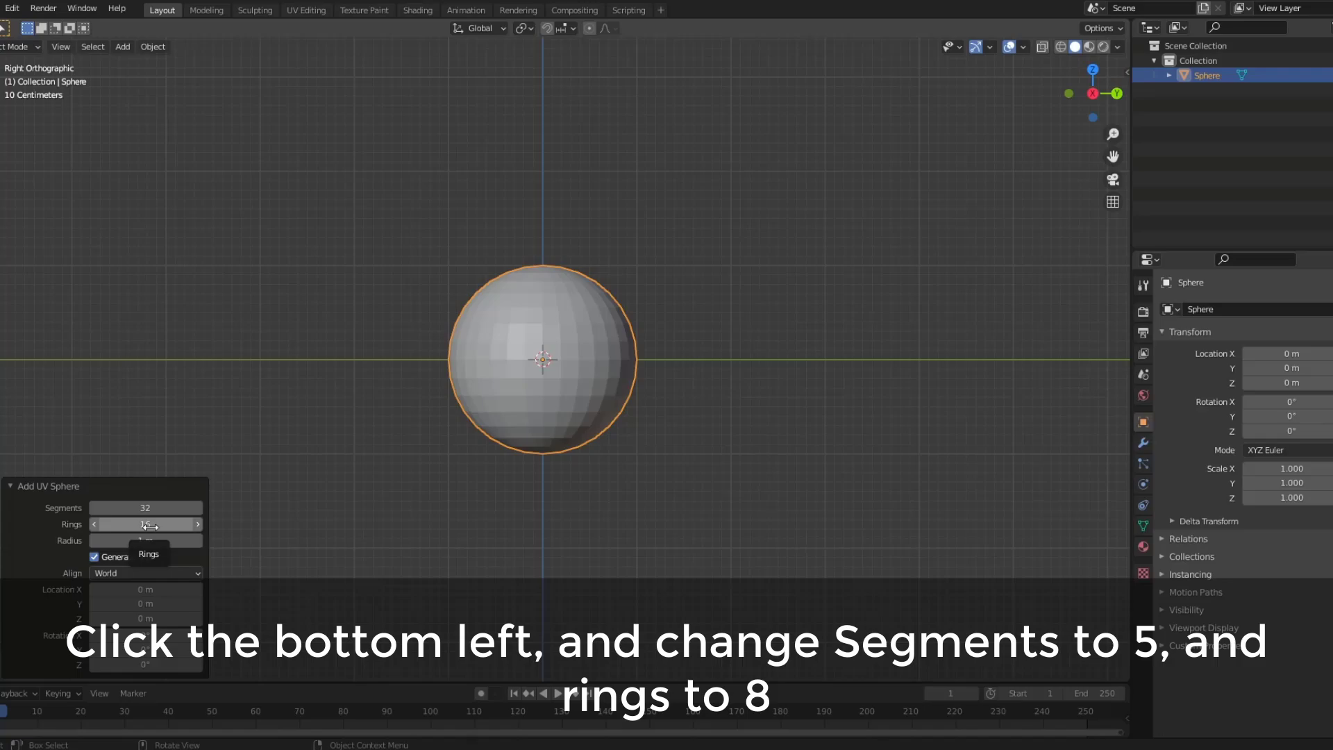
mouse_move(150, 526)
mouse_down()
mouse_move(124, 525)
mouse_move(161, 502)
mouse_move(146, 521)
mouse_up()
key(KP_3)
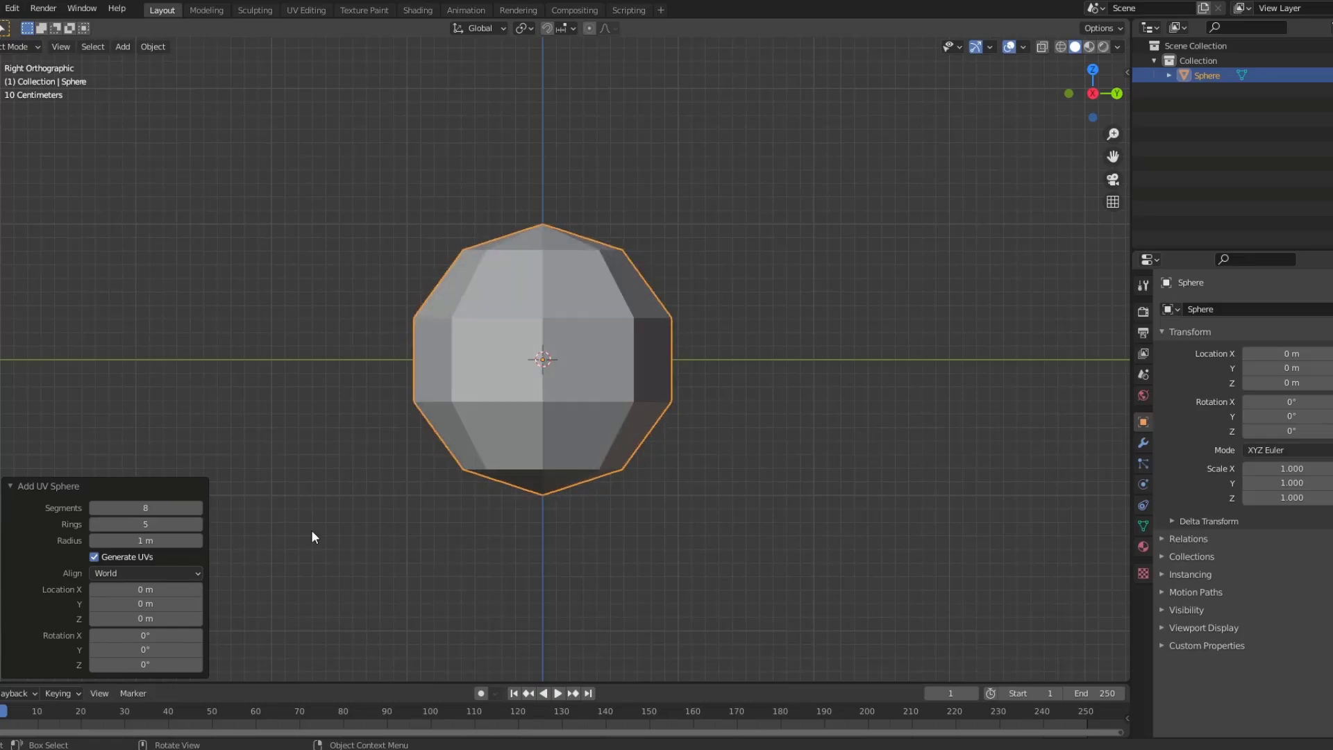
scroll(417, 538, down, 4)
mouse_move(485, 538)
middle_down()
mouse_move(575, 508)
mouse_move(776, 508)
middle_up()
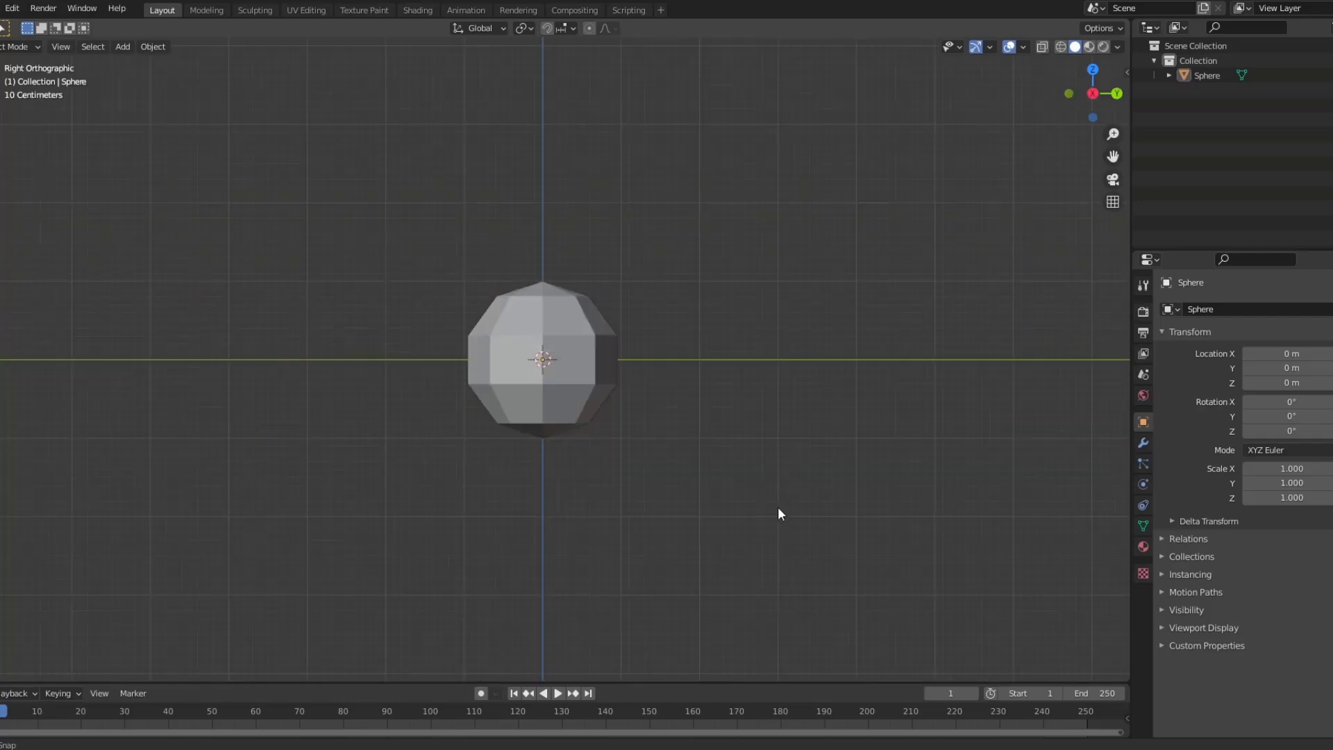
Select the sphere and switch it into Edit Mode.
key(KP_3)
click(528, 338)
click(57, 47)
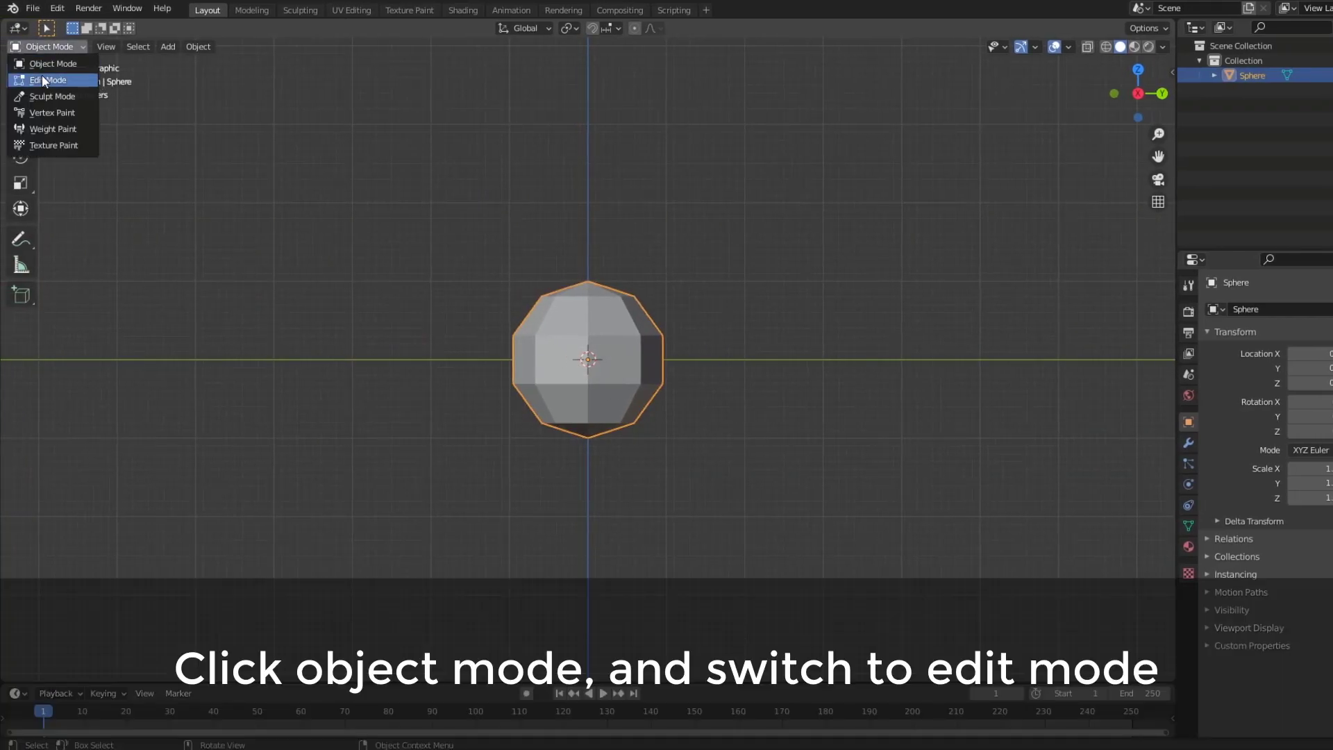
click(42, 75)
key(Tab)
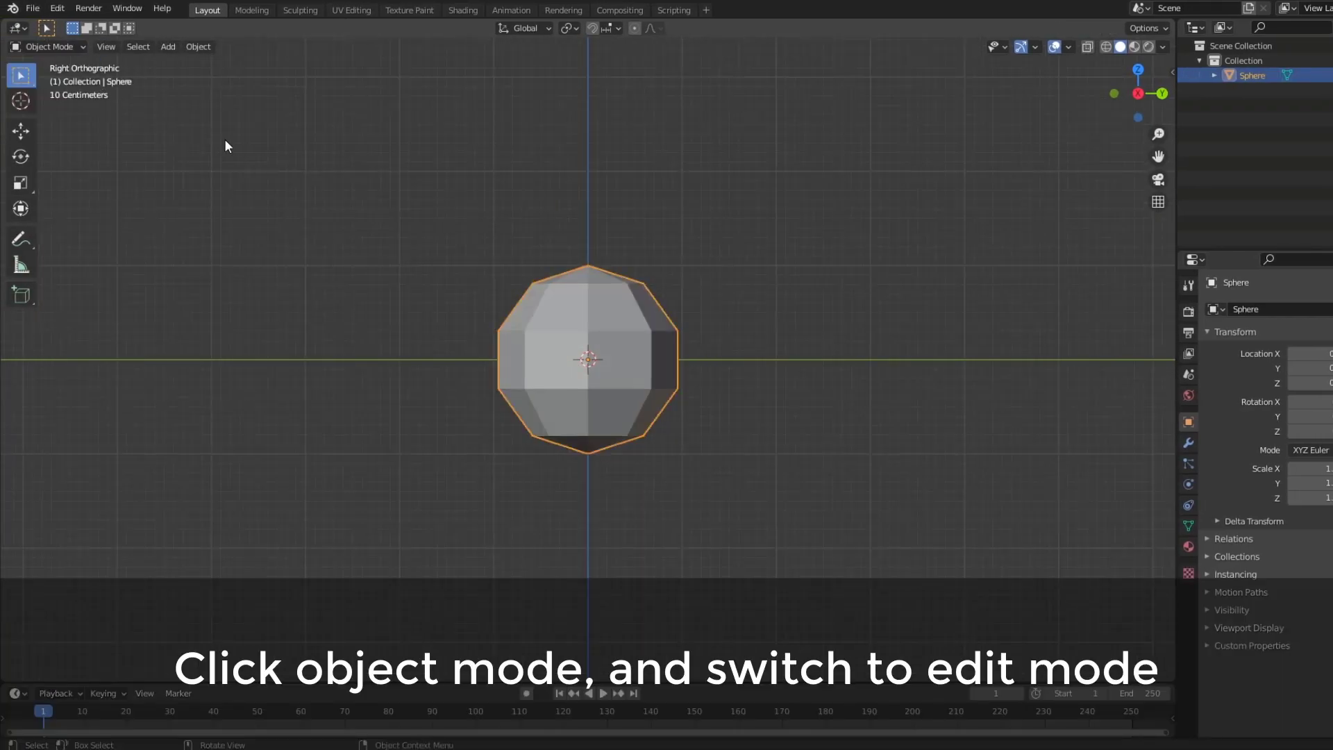
click(417, 250)
click(613, 362)
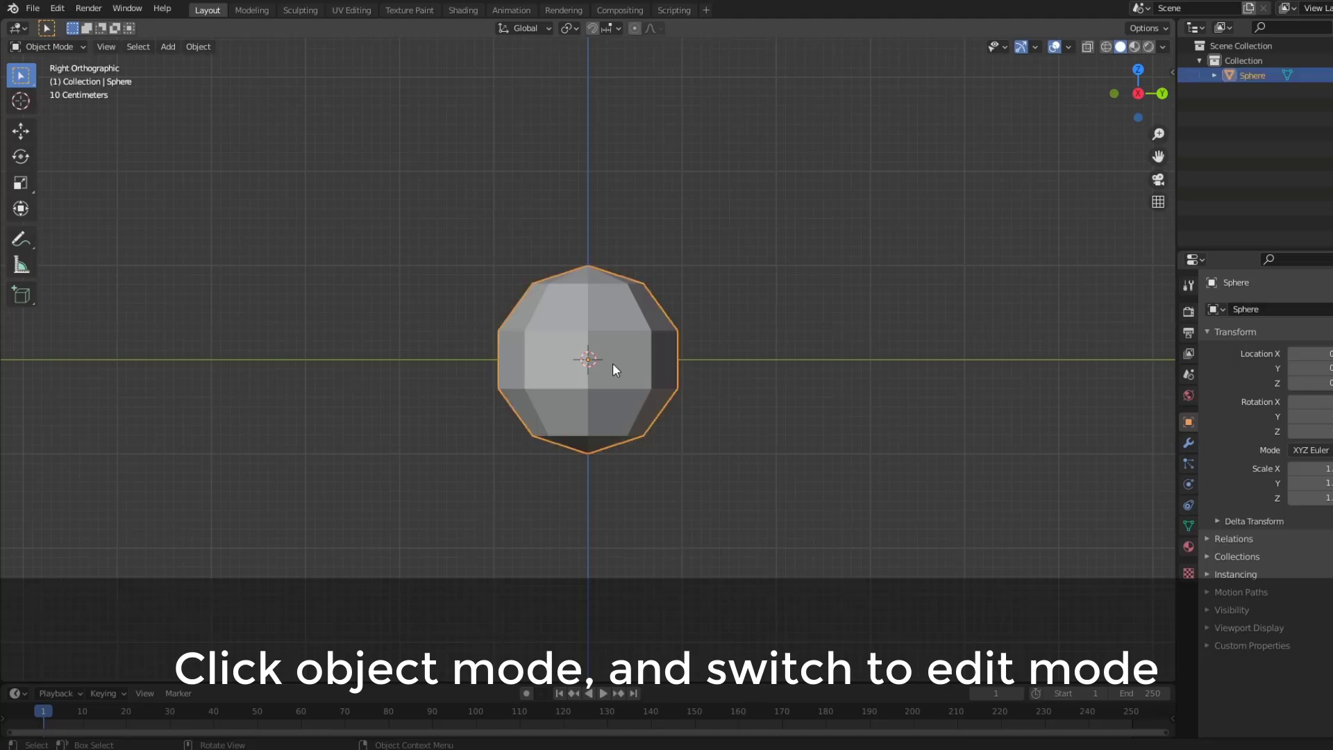
click(57, 47)
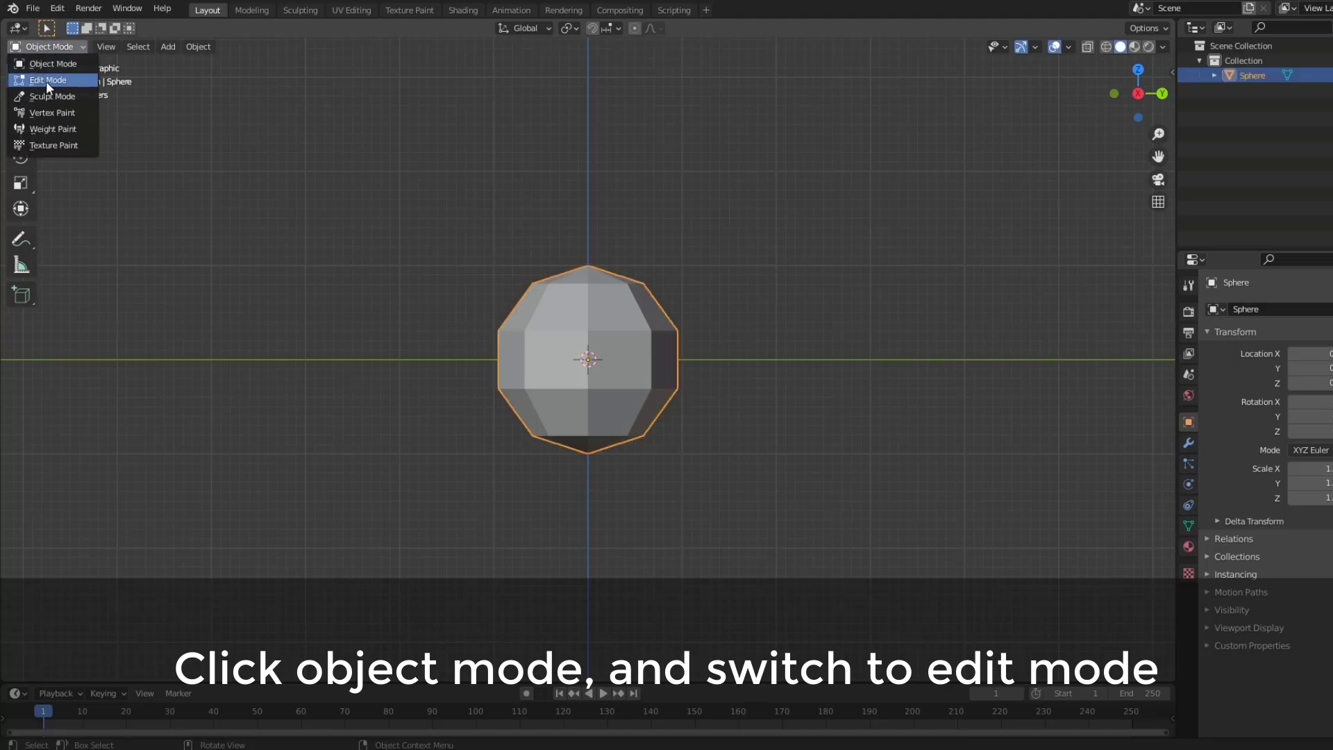
click(48, 80)
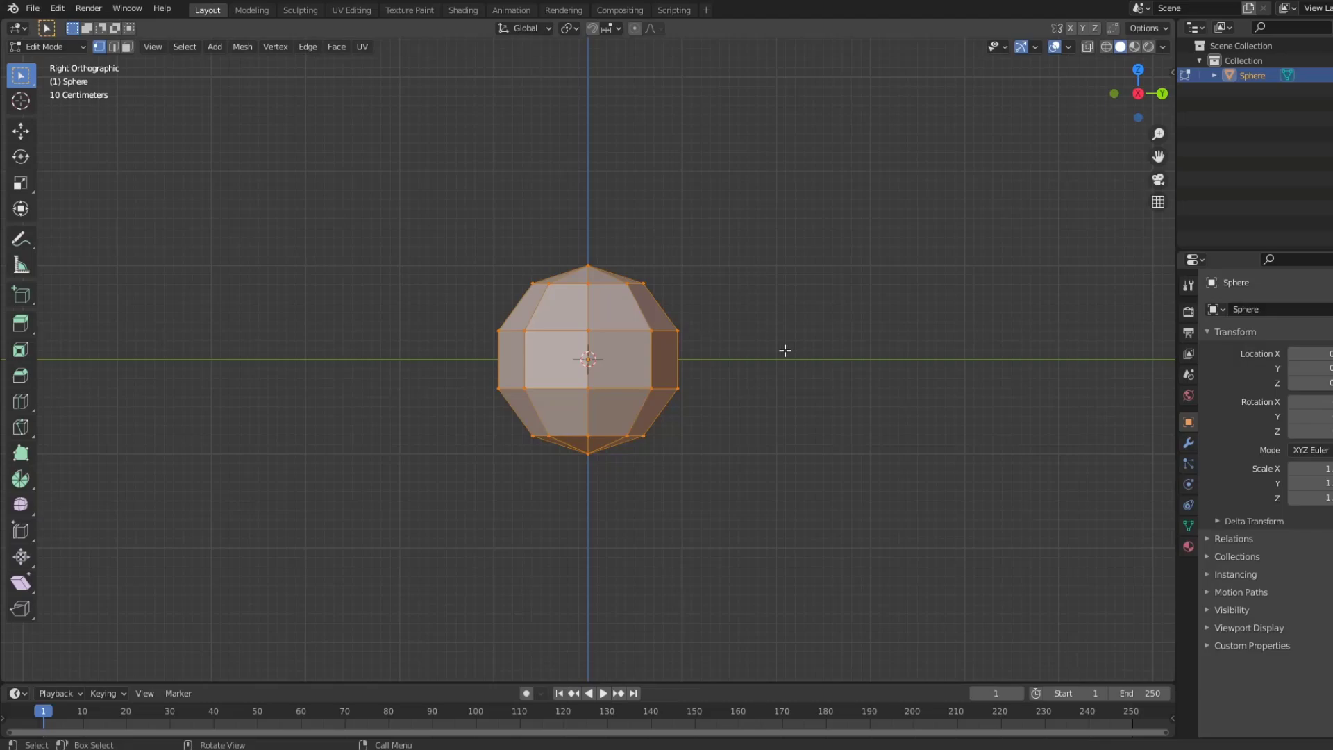
Snap to the right orthographic view and frame the sphere lower in the viewport.
scroll(735, 364, down, 1)
scroll(731, 360, down, 2)
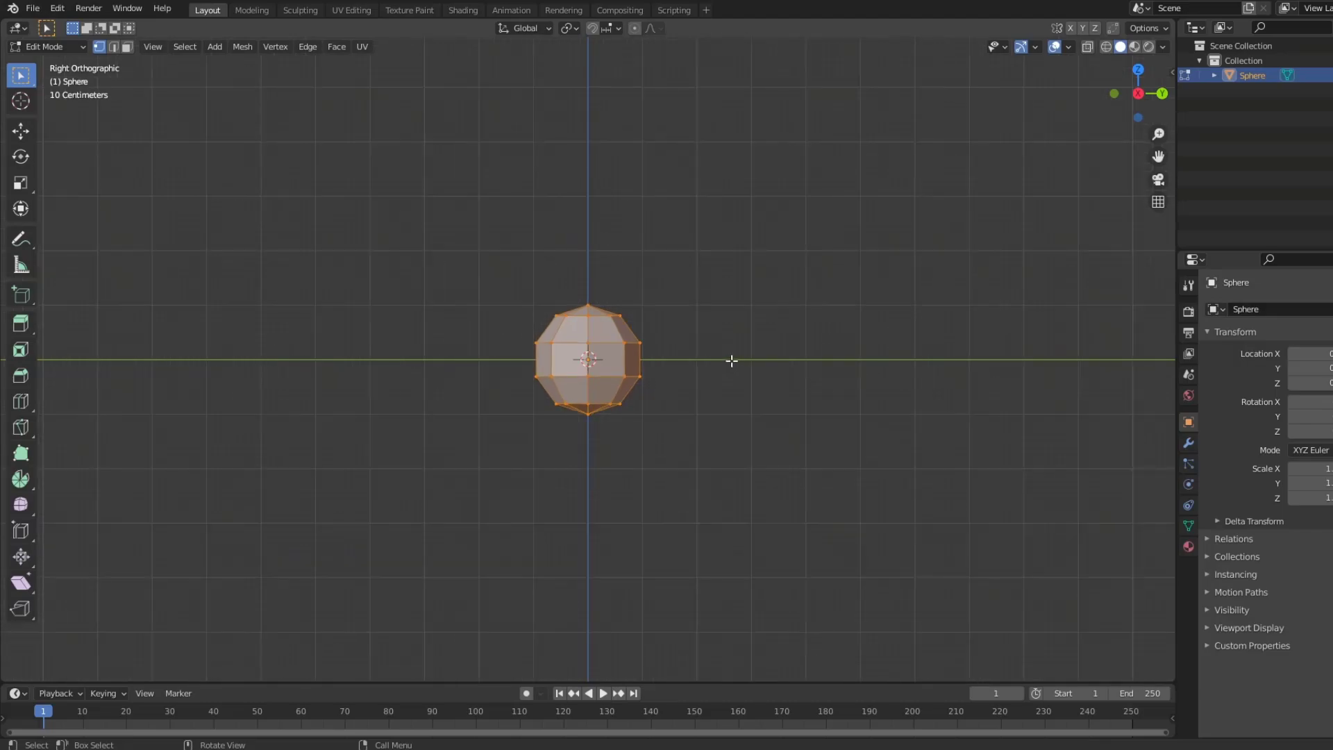
middle_drag(711, 303, 803, 339)
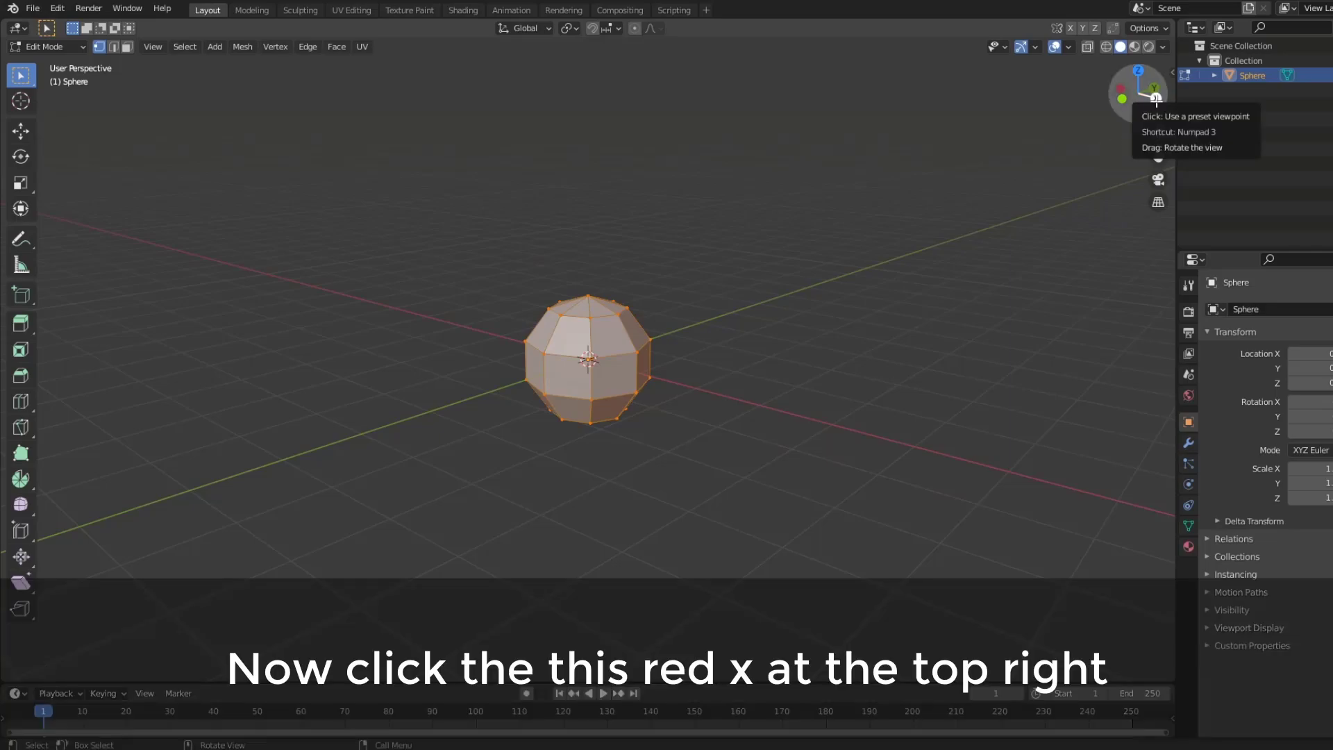
click(1155, 97)
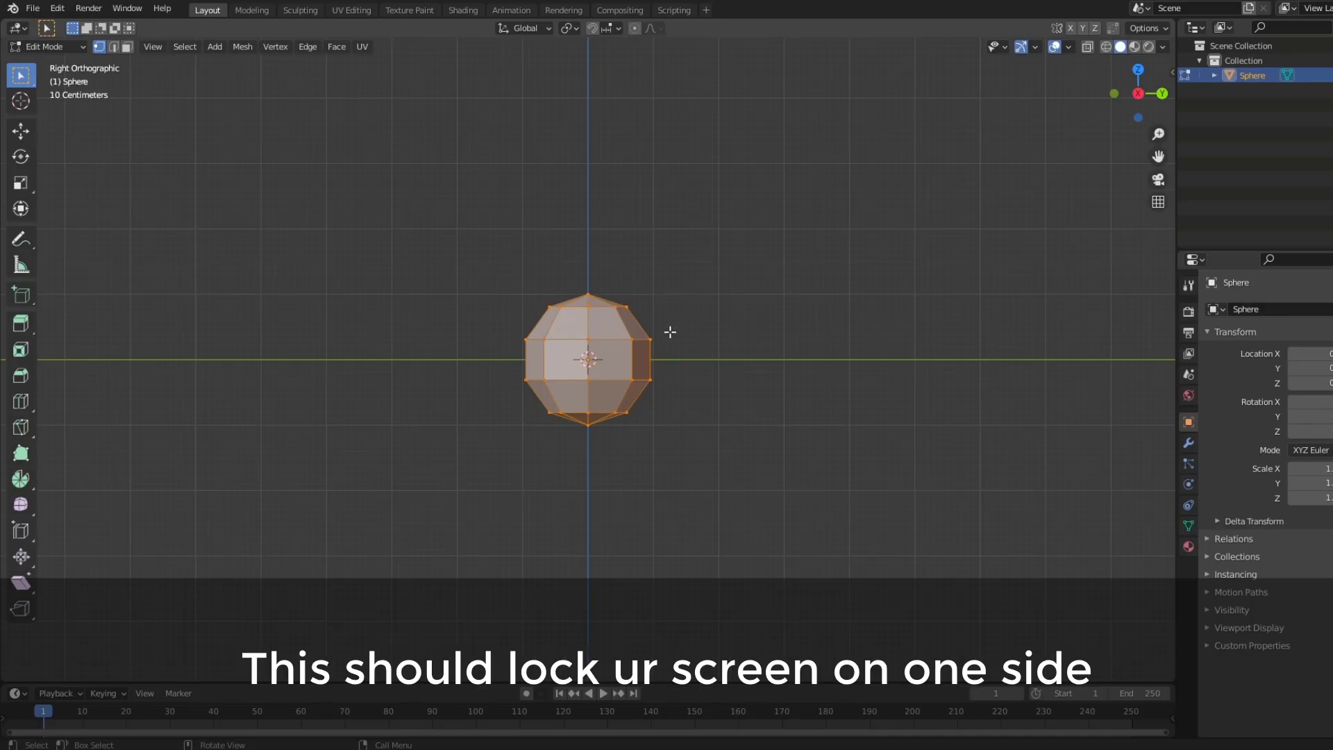
scroll(682, 337, down, 2)
scroll(682, 336, down, 2)
scroll(682, 337, up, 2)
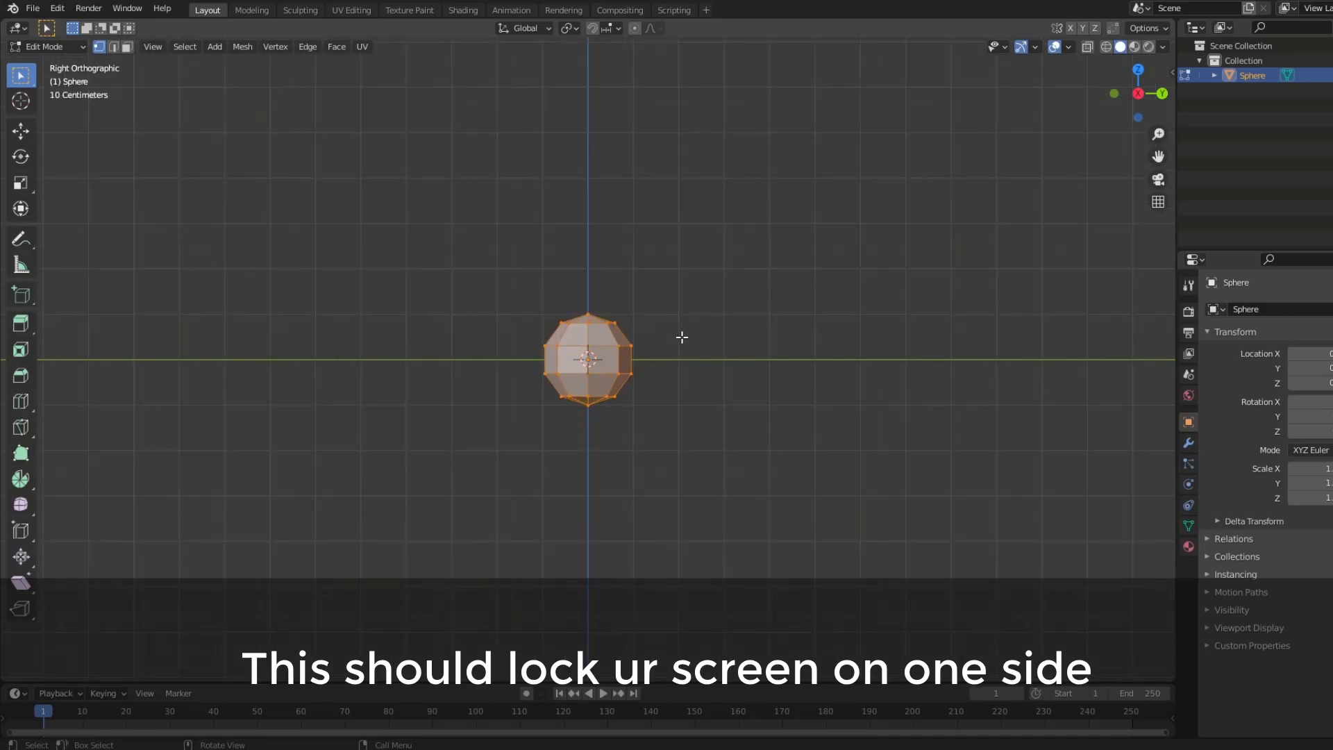
mouse_move(681, 340)
shift+middle_down()
mouse_move(697, 387)
mouse_move(660, 289)
mouse_move(616, 435)
mouse_move(604, 300)
mouse_move(668, 385)
mouse_move(535, 377)
mouse_move(699, 319)
mouse_move(574, 354)
mouse_move(654, 371)
mouse_move(847, 300)
mouse_move(785, 223)
mouse_move(601, 250)
mouse_move(567, 426)
mouse_move(779, 497)
mouse_move(862, 351)
mouse_move(631, 348)
mouse_move(722, 331)
shift+middle_up()
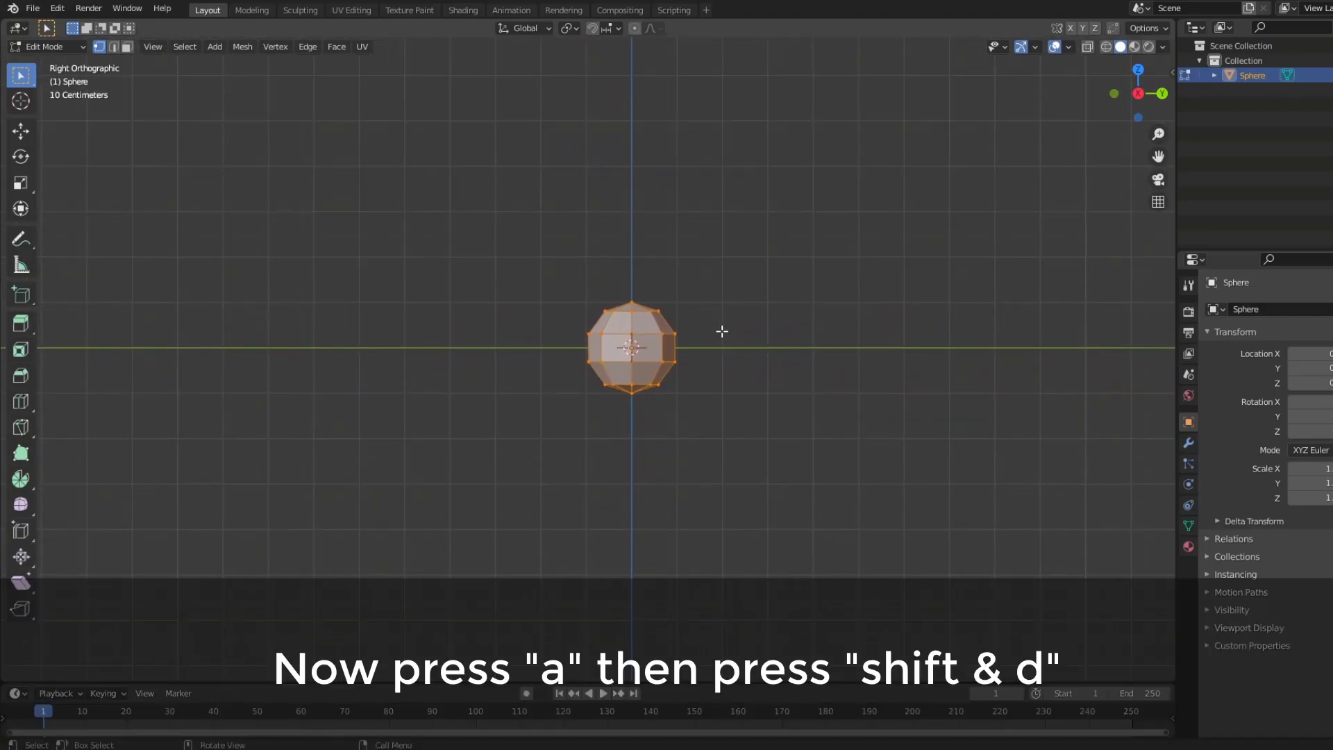
Duplicate the sphere, placing copies to the left, right and on top of the original.
key(shift+d)
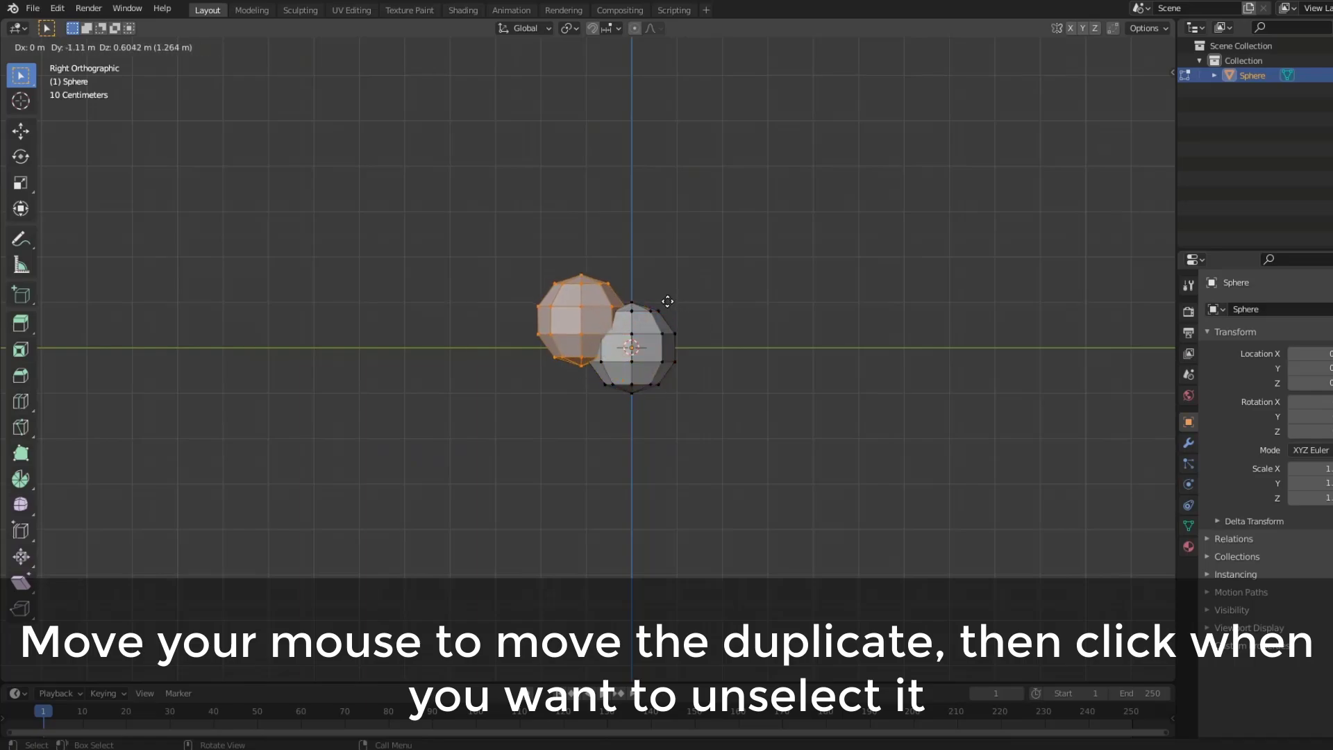
click(648, 273)
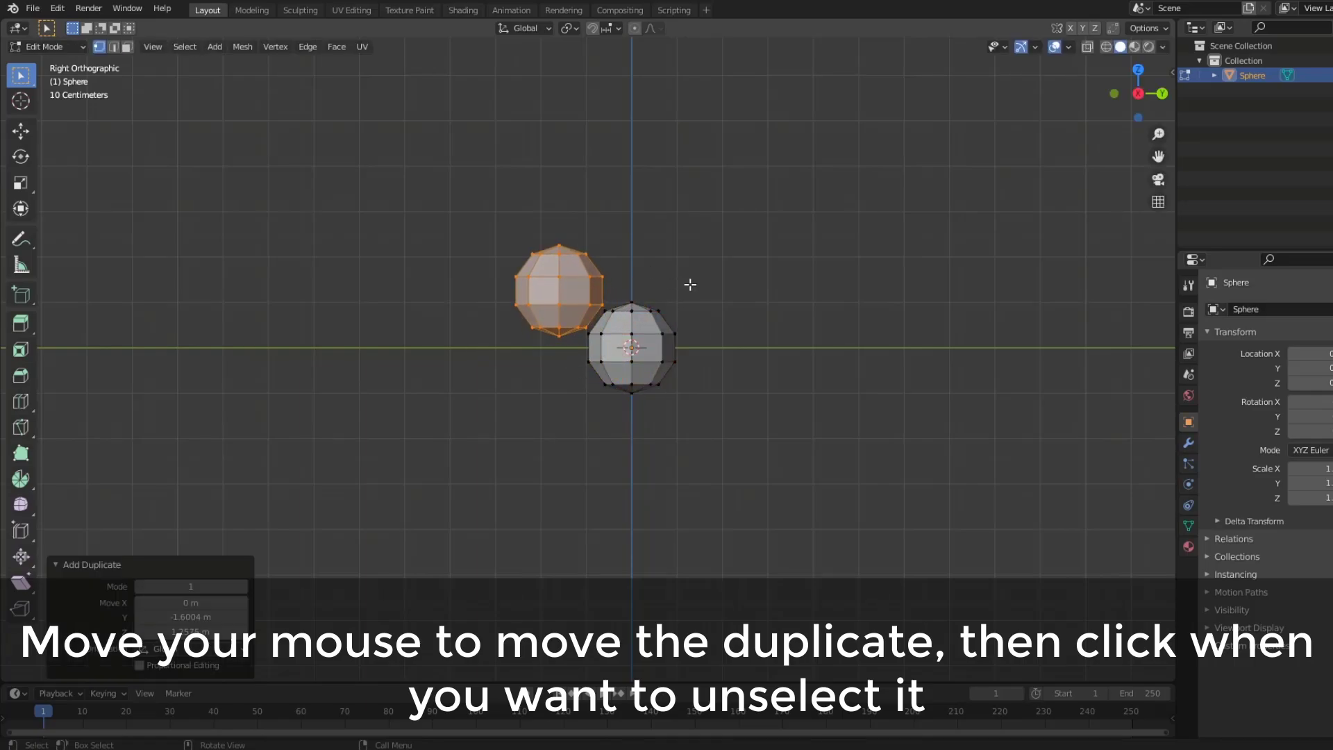
key(g)
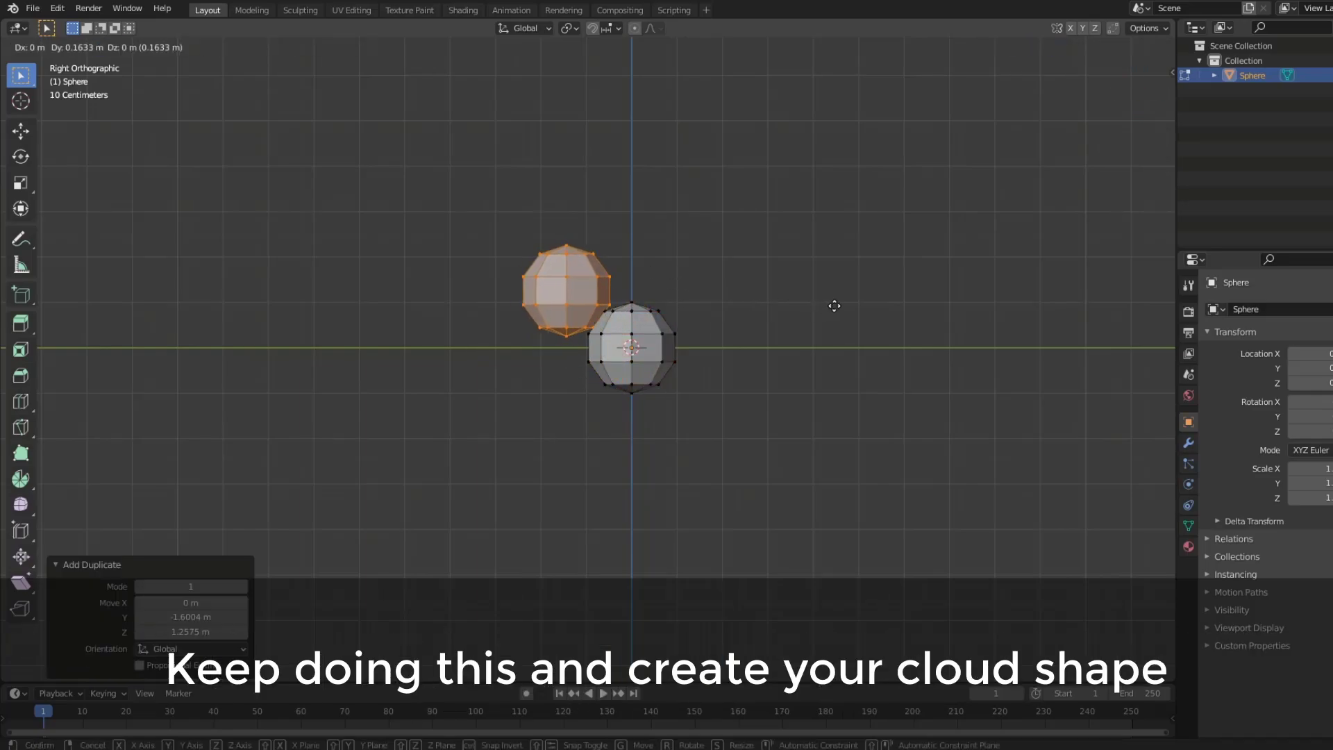
click(849, 306)
shift+middle_drag(851, 306, 834, 421)
key(shift+d)
click(852, 383)
key(g)
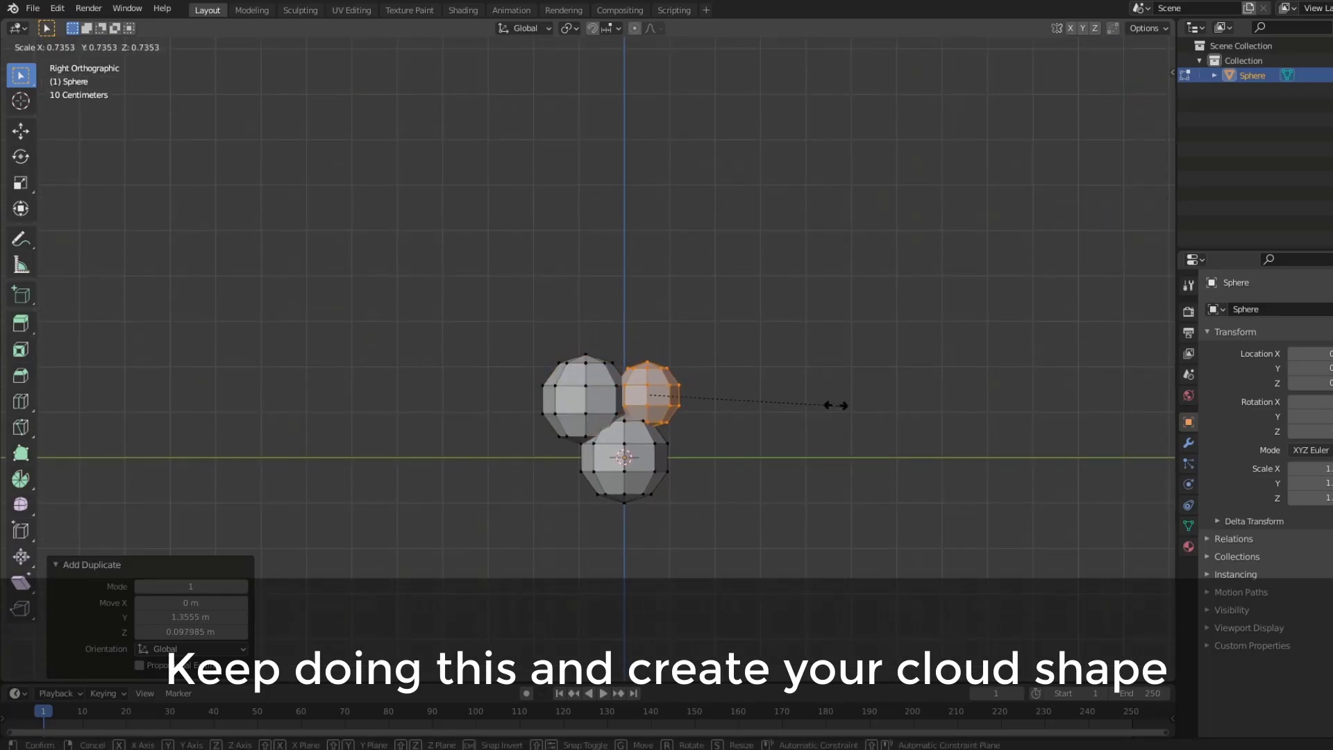
click(780, 377)
key(g)
click(804, 351)
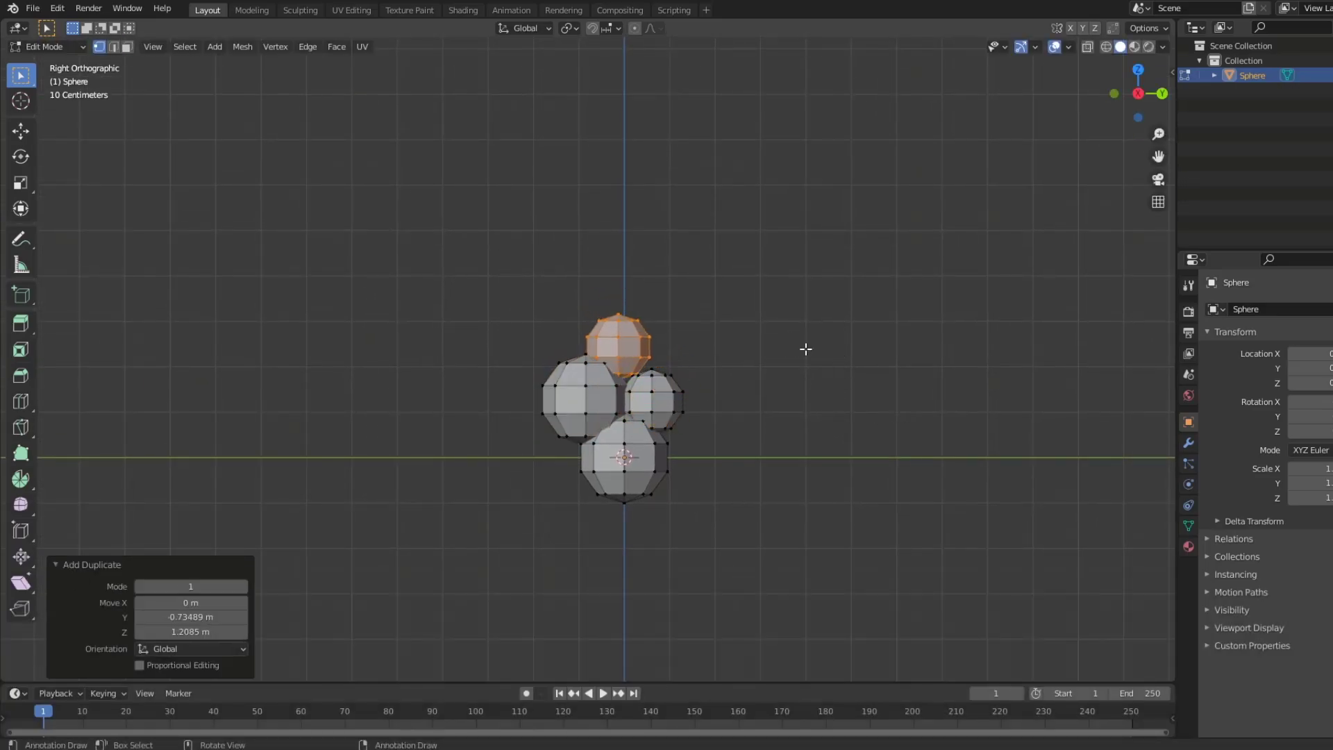
Add more duplicated sphere puffs above and to the right of the cluster.
key(shift+d)
click(848, 347)
key(g)
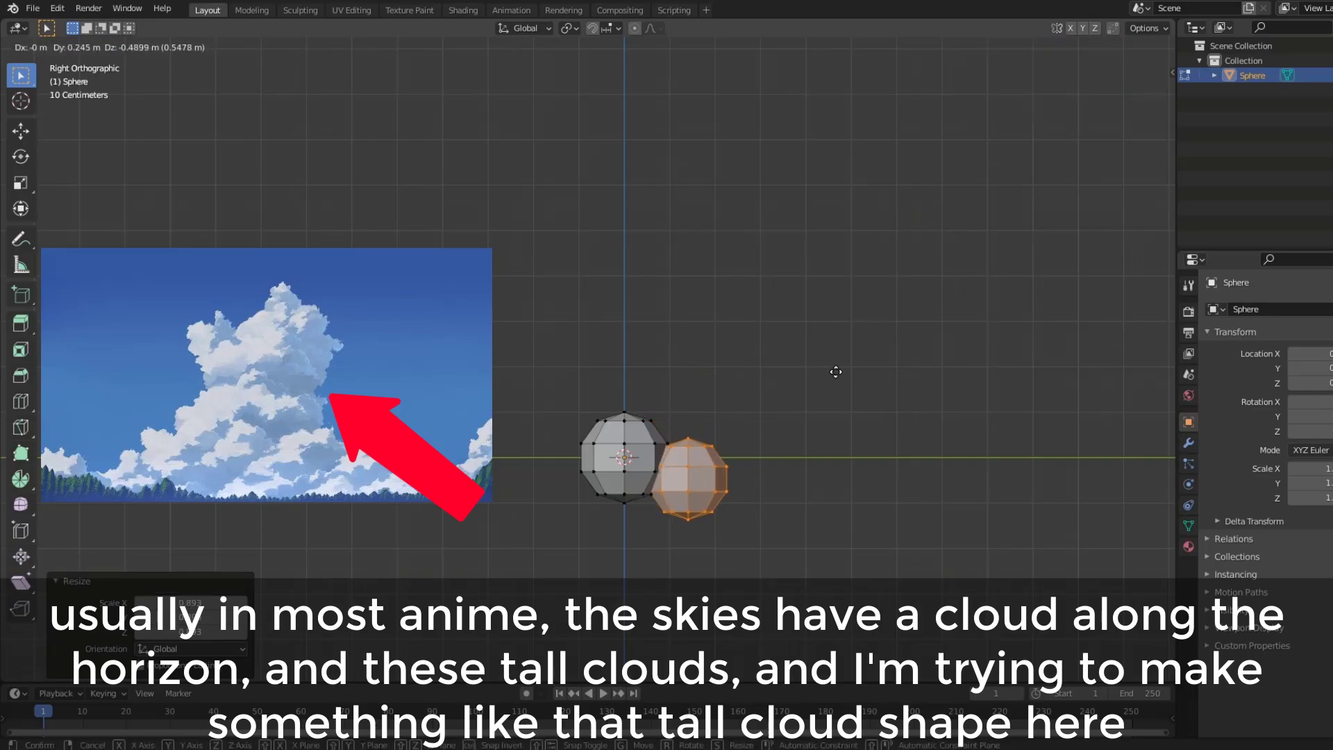
click(835, 372)
key(shift+d)
key(shift+d)
click(767, 201)
key(shift+d)
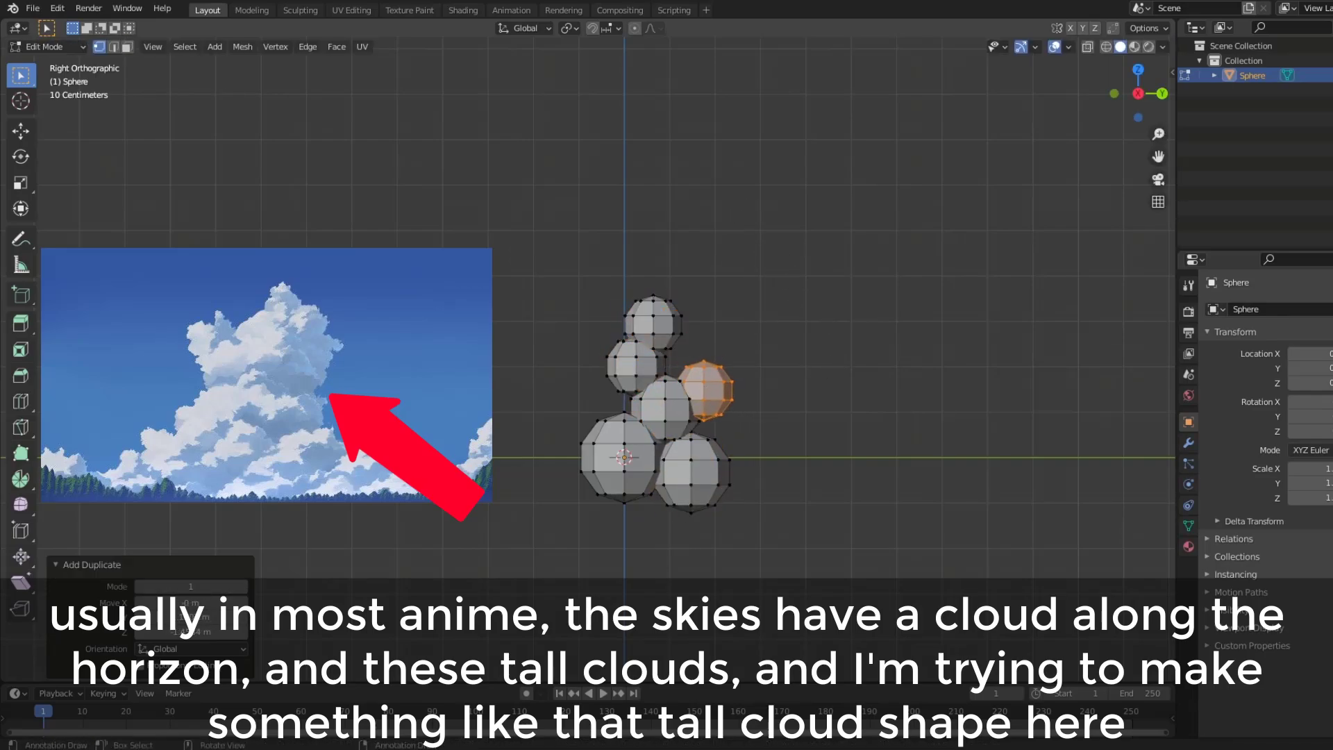
click(864, 333)
key(a)
key(g)
click(874, 381)
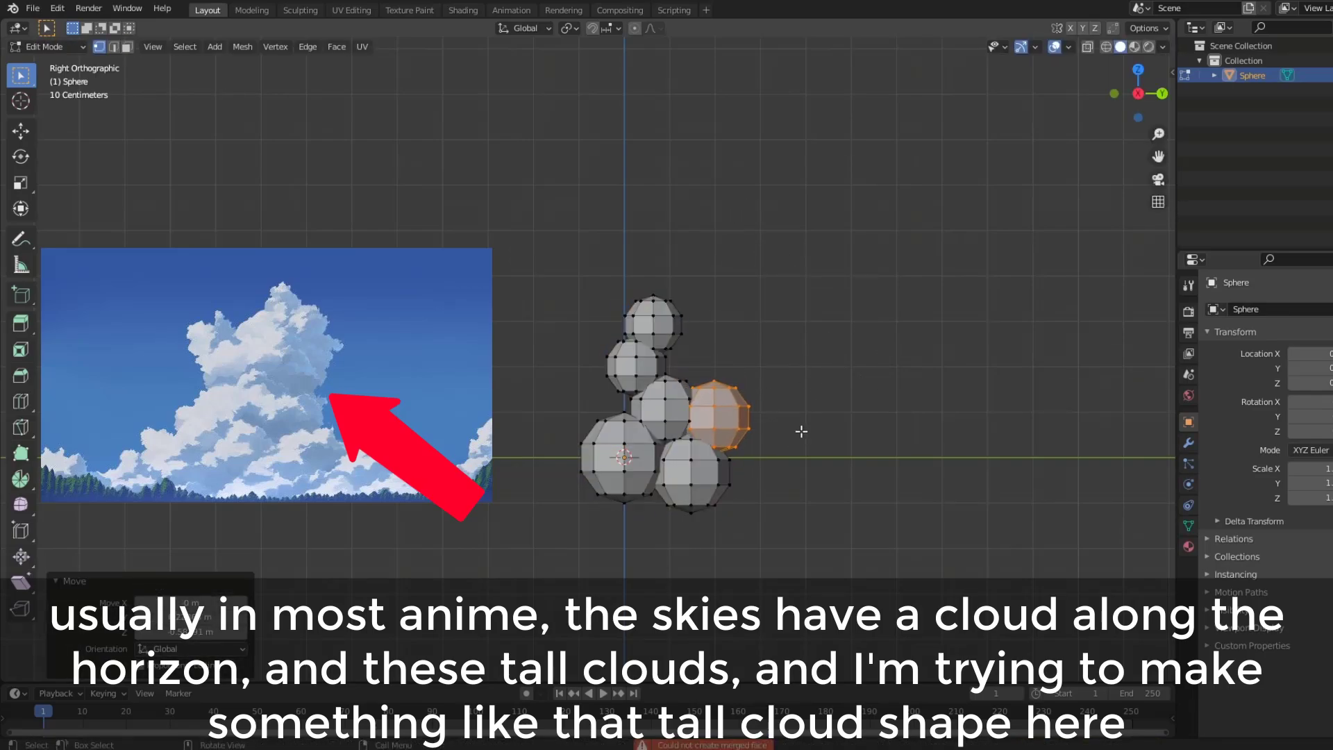
key(shift+d)
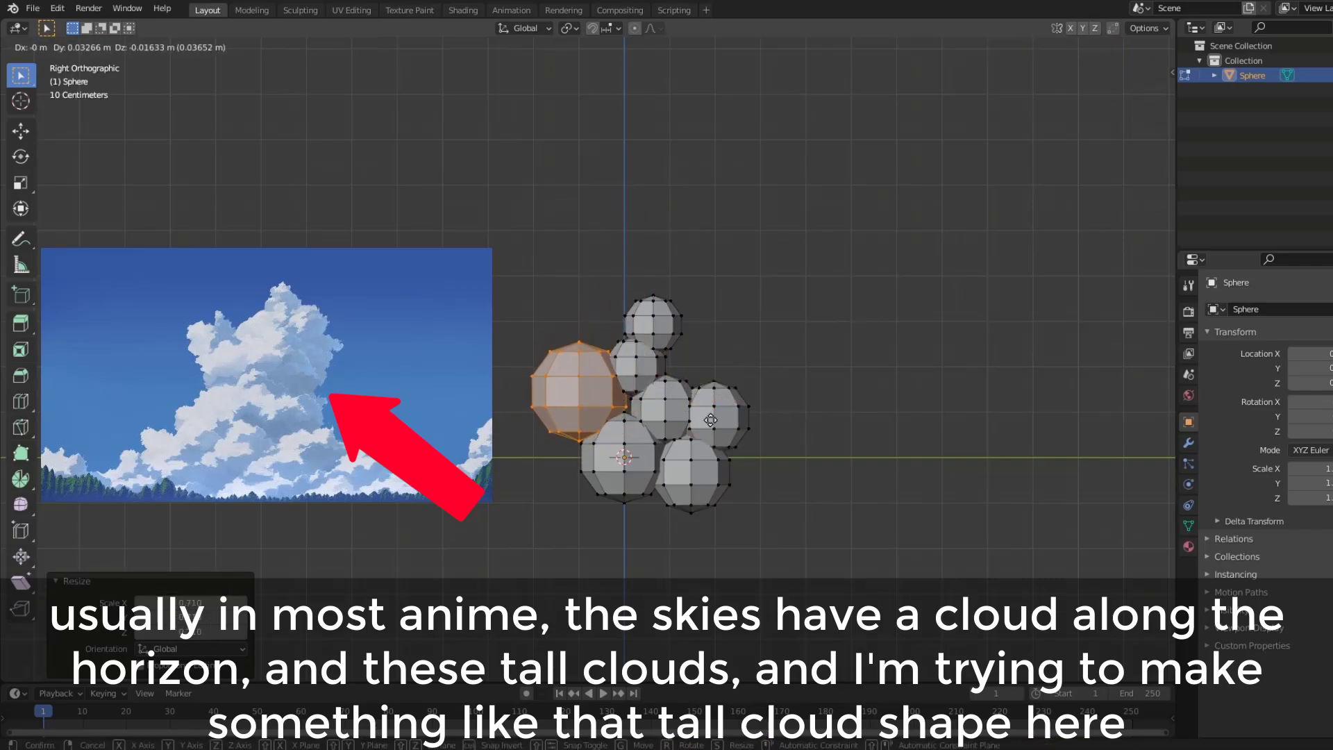
click(715, 344)
key(ctrl+z)
Add further sphere copies at left and right, enlarging and shrinking them for variety.
key(shift+d)
click(747, 429)
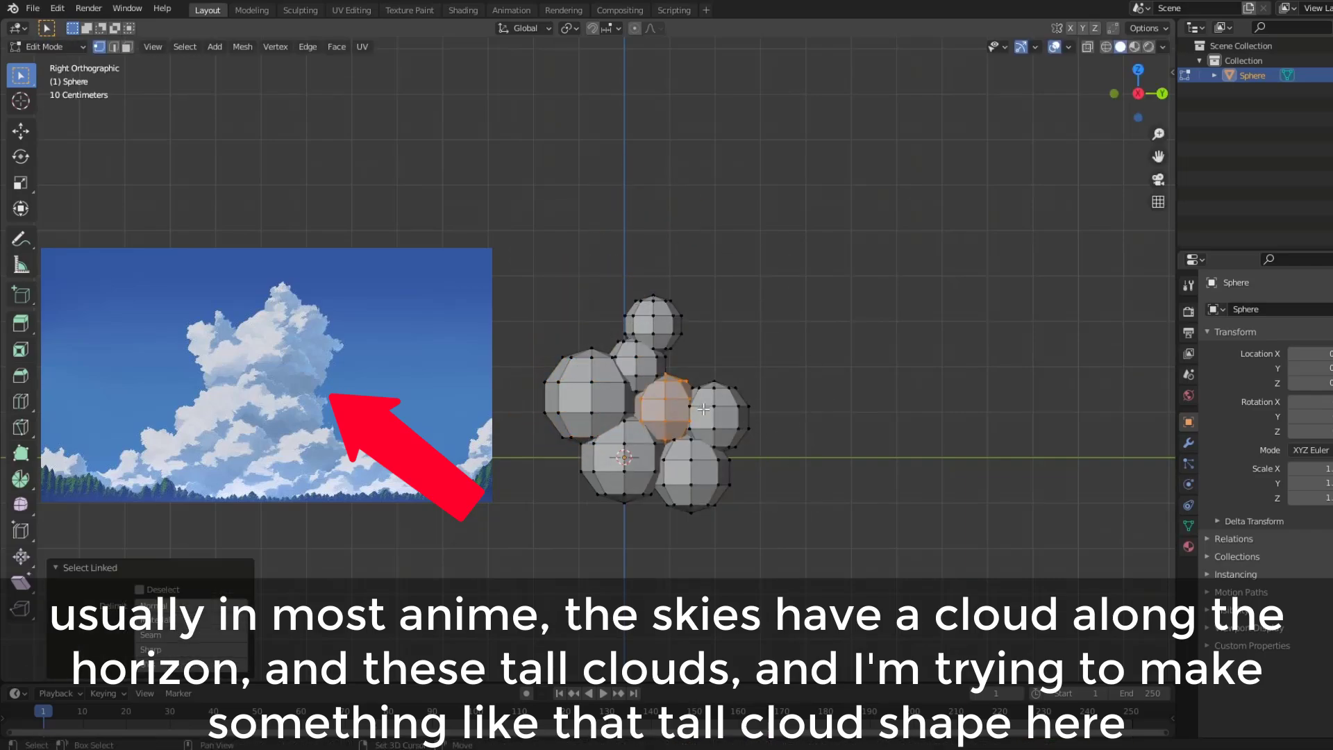
key(s)
click(769, 363)
key(shift+d)
click(694, 291)
key(shift+d)
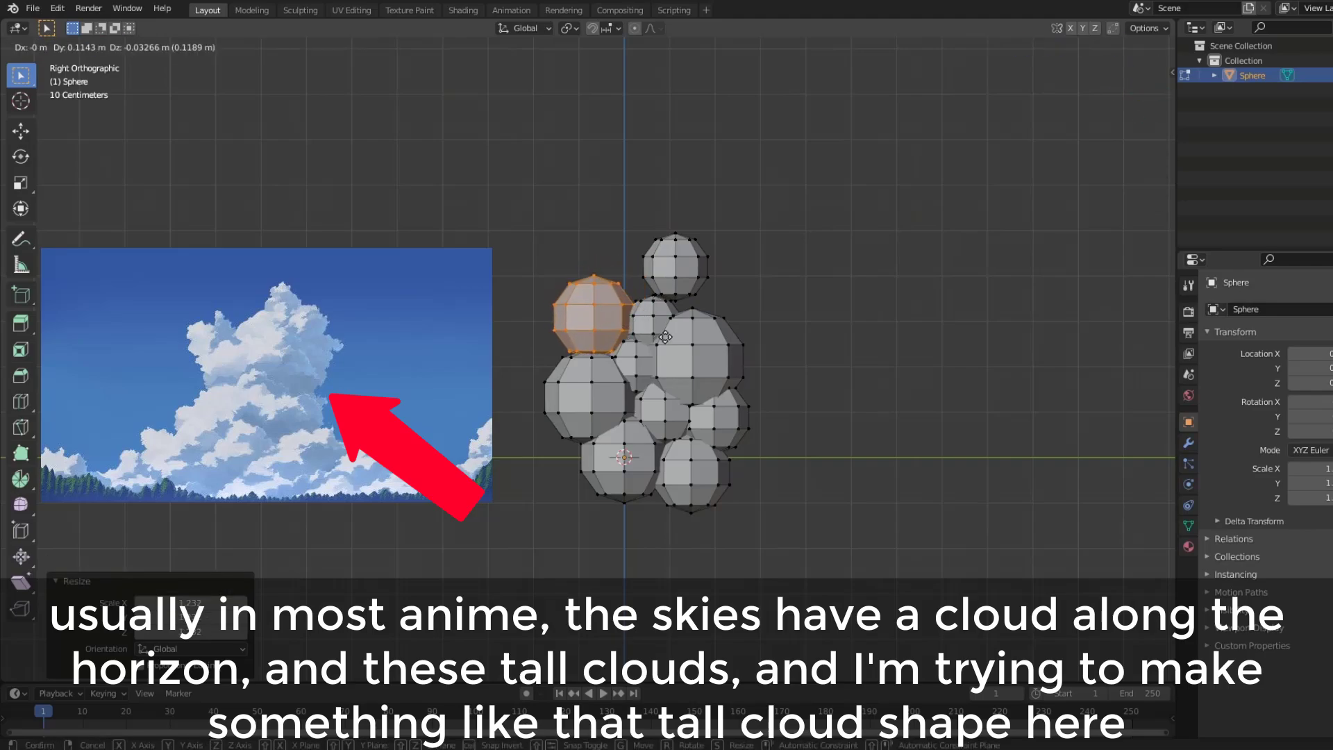
key(s)
click(675, 299)
key(shift+d)
click(545, 334)
key(s)
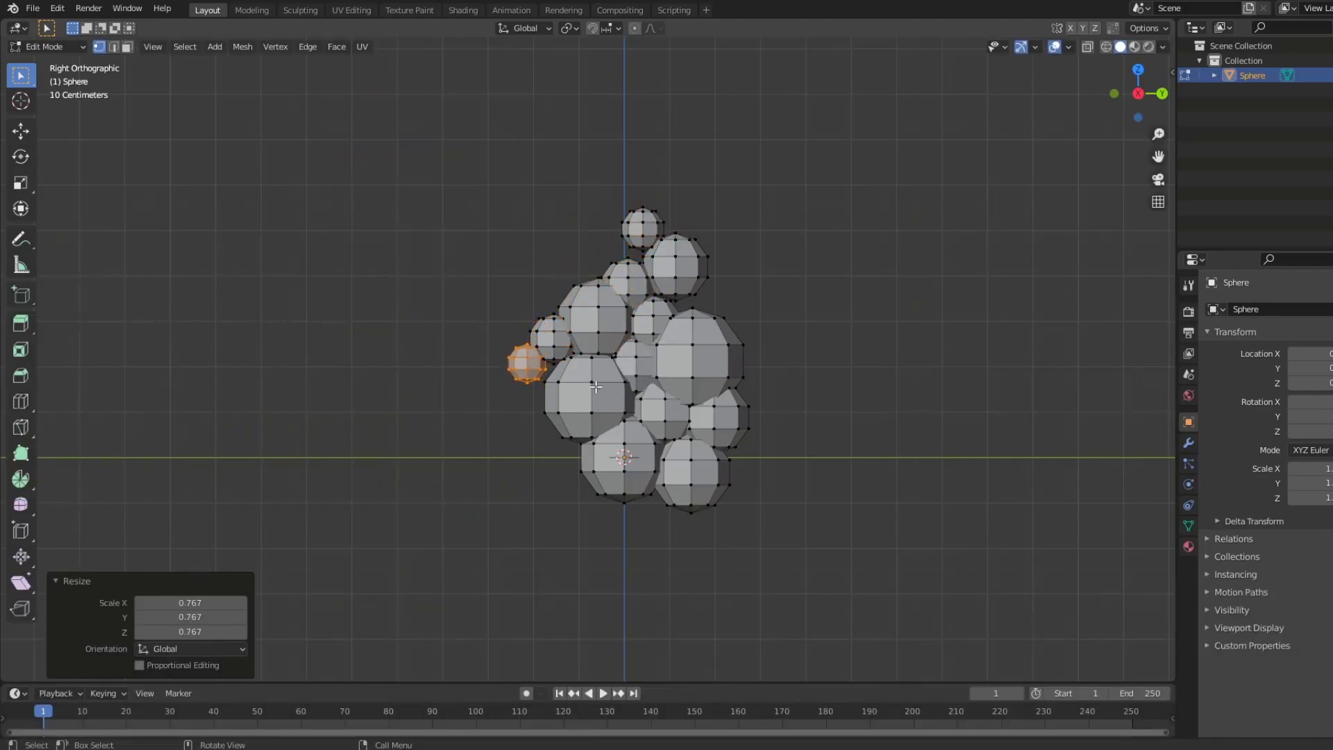
click(526, 363)
Place a small sphere at the cloud's top, orbit to inspect, and select all.
key(shift+d)
click(815, 419)
key(shift+d)
key(shift+d)
key(shift+d)
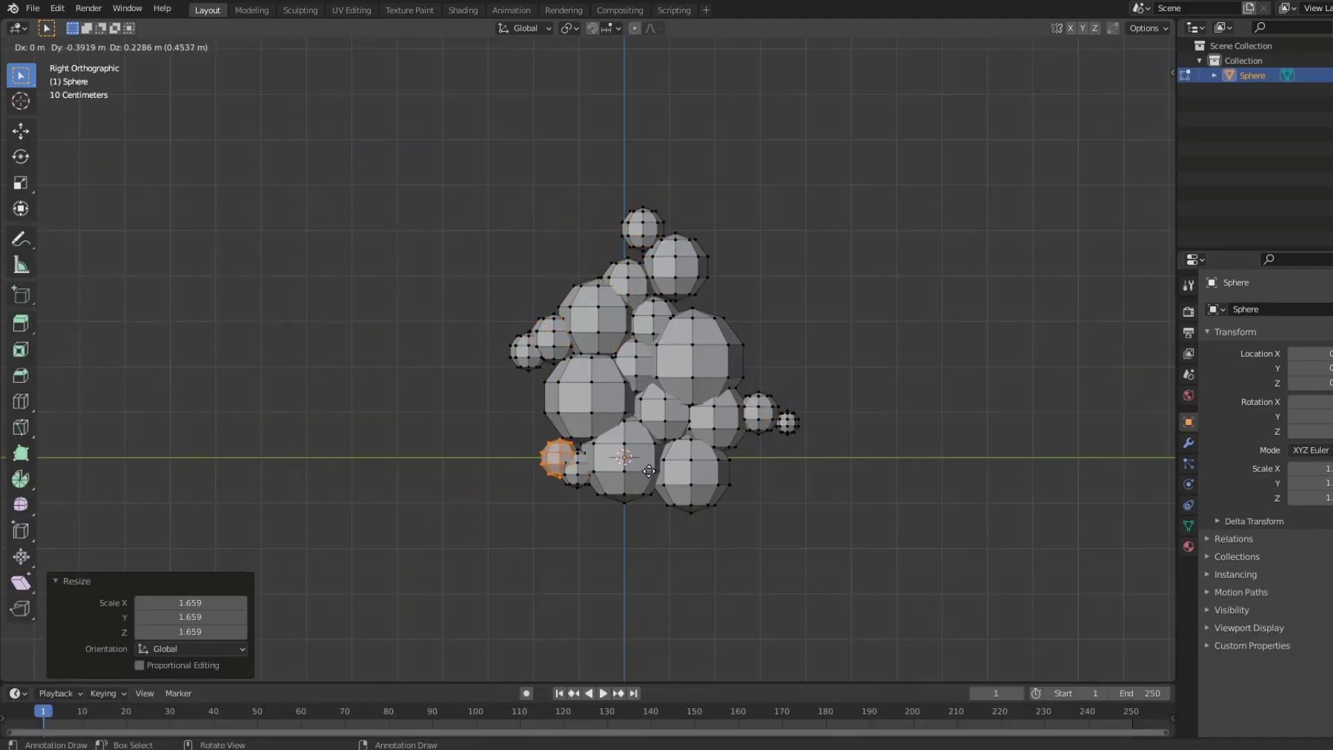
click(774, 241)
key(s)
click(887, 307)
key(g)
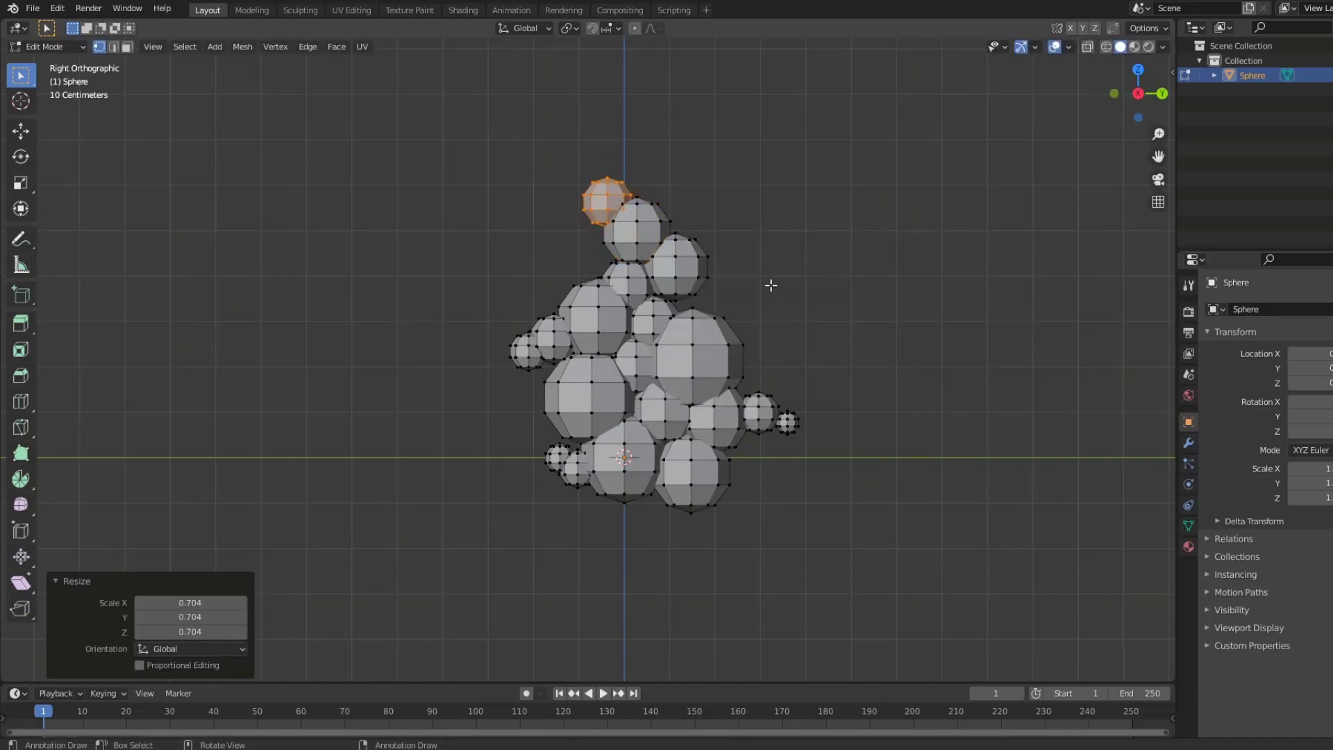
click(771, 279)
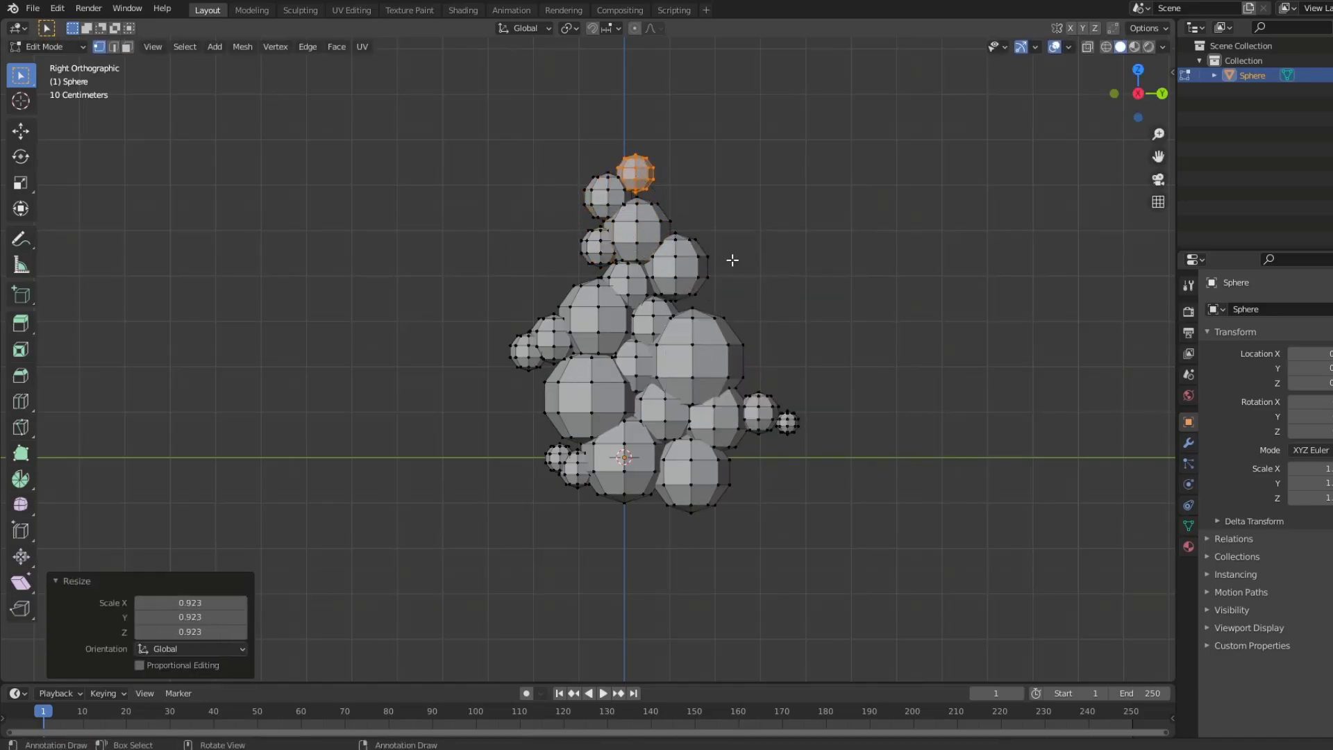
mouse_move(731, 259)
middle_down()
mouse_move(776, 391)
mouse_move(857, 344)
mouse_move(811, 339)
middle_up()
key(a)
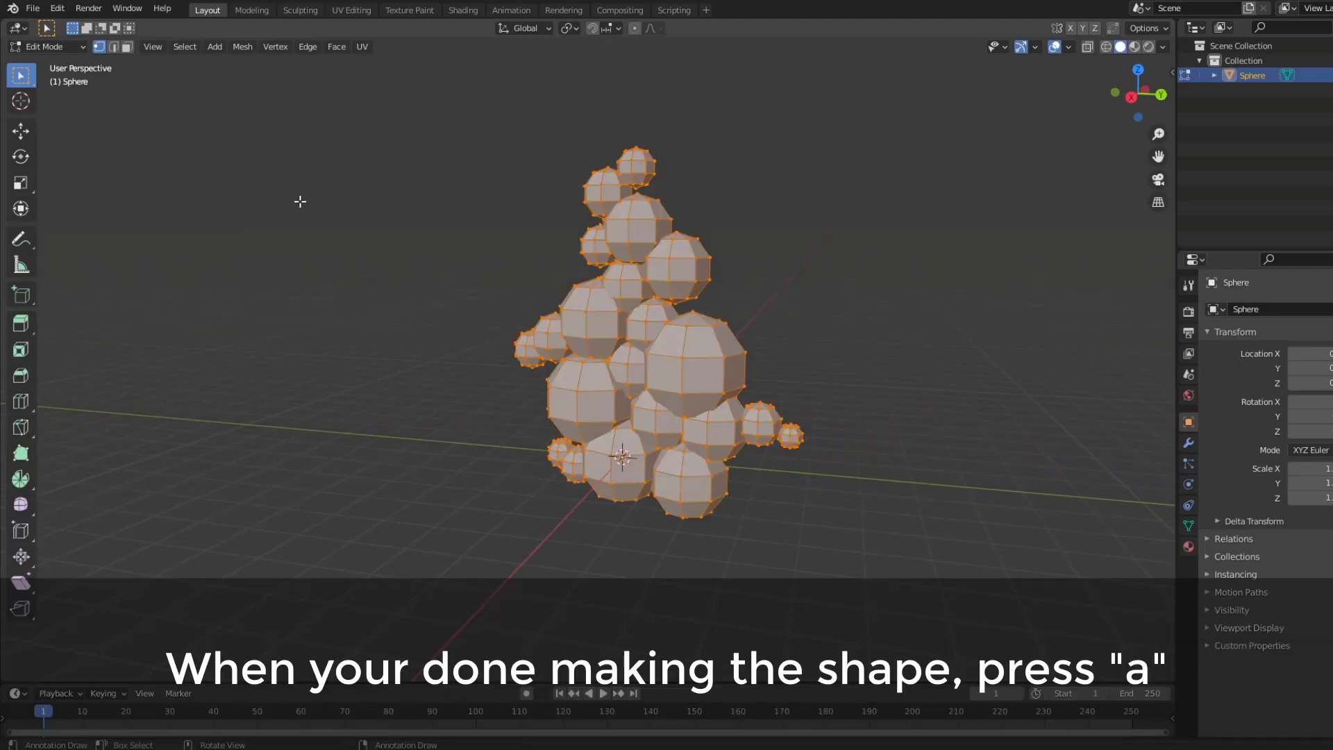
Separate the cloud mesh by loose parts and return to Object Mode.
key(p)
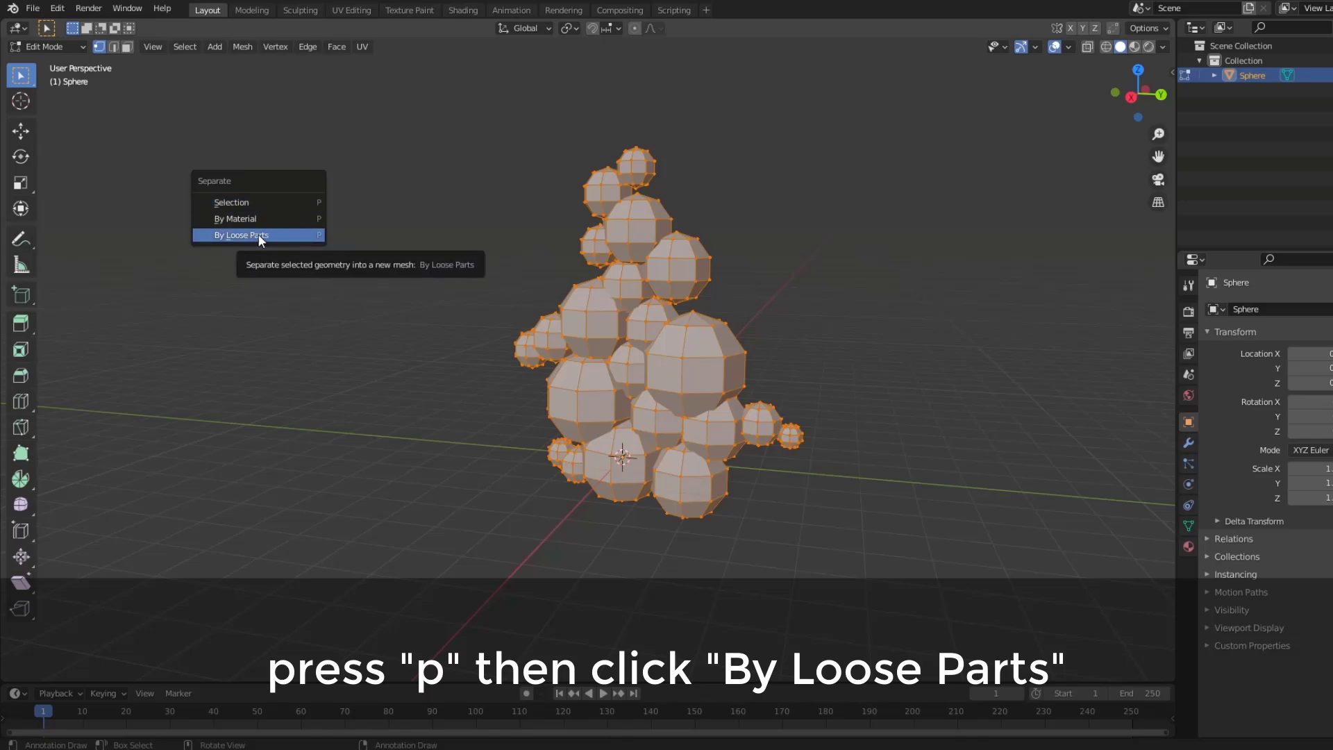
click(259, 234)
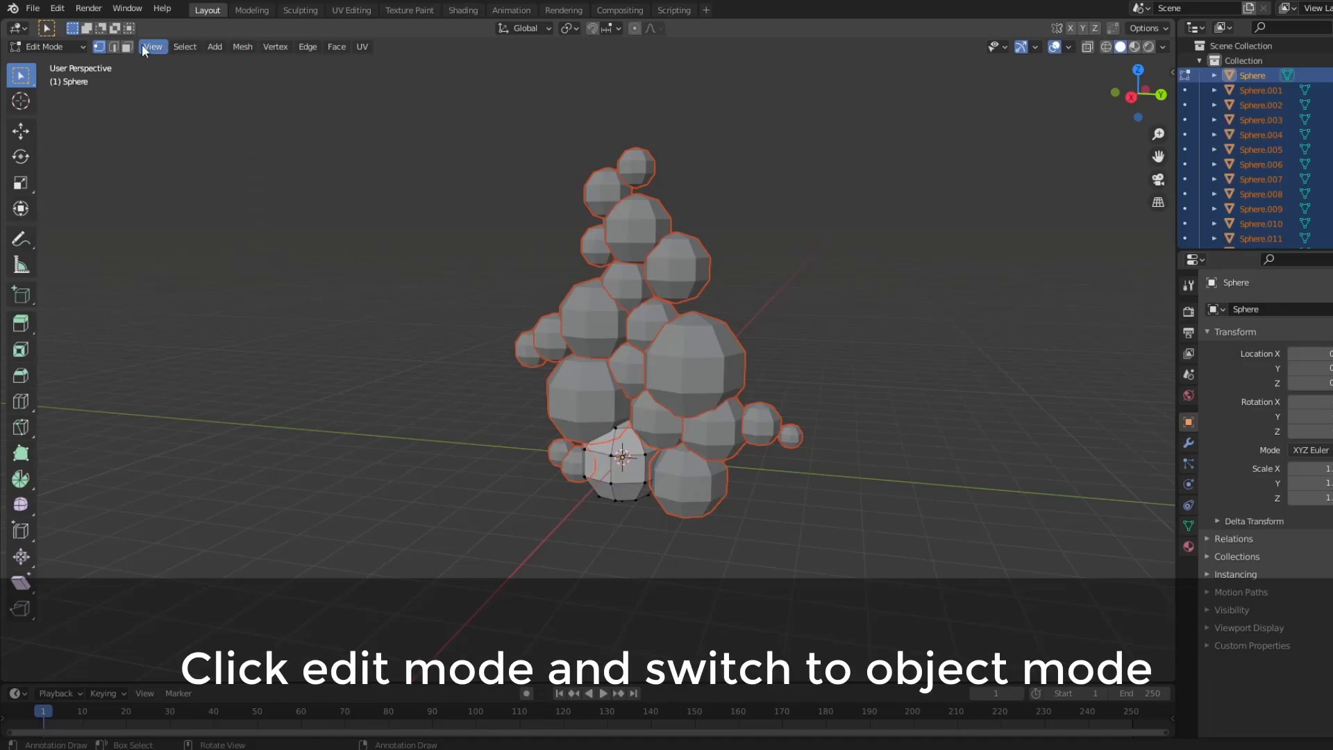
click(57, 43)
click(60, 64)
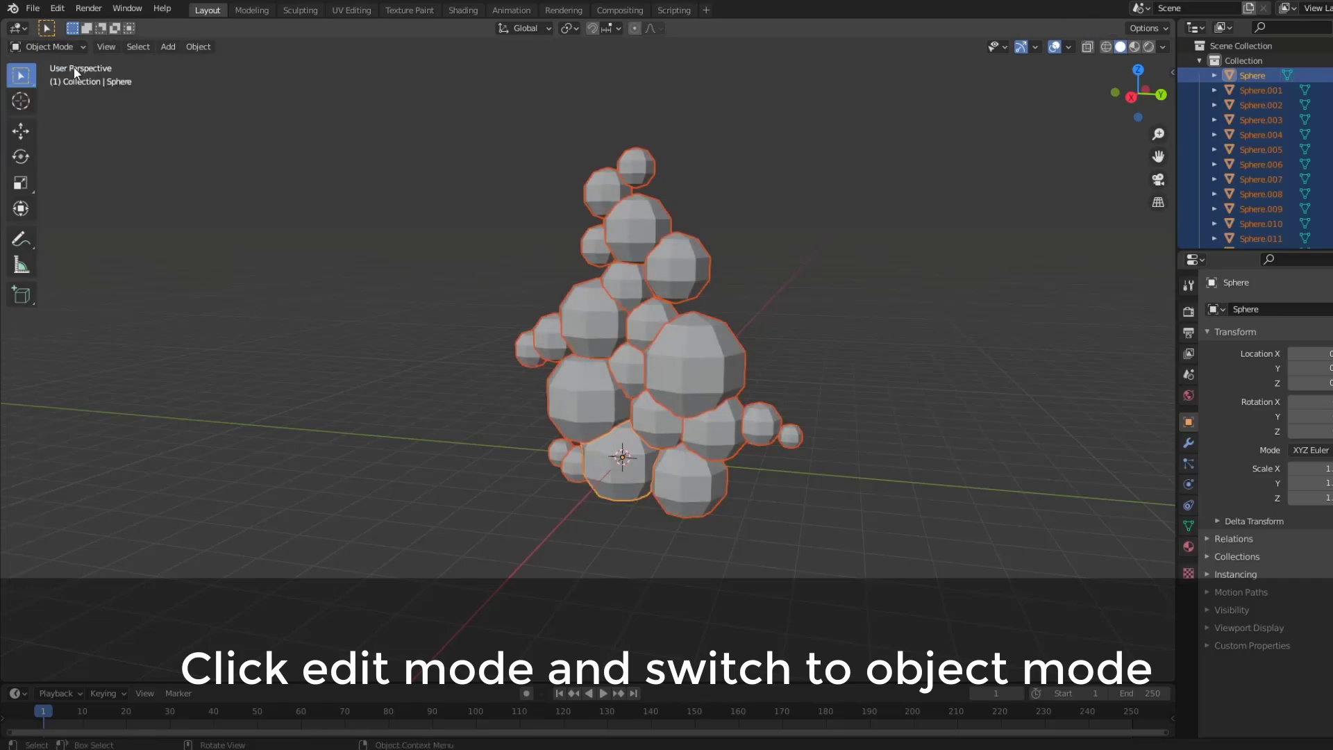
Randomize the spheres' transforms with a Location X spread of 1.4 m.
click(198, 47)
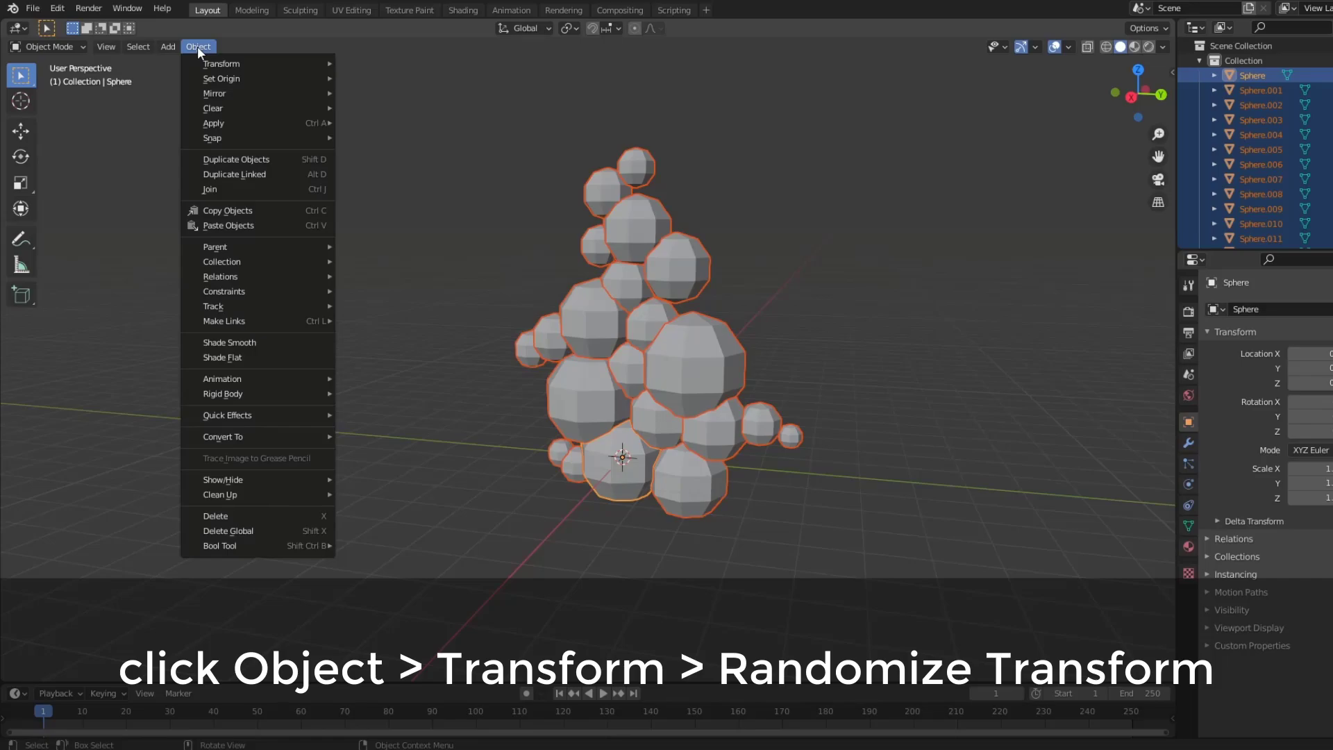
mouse_move(221, 64)
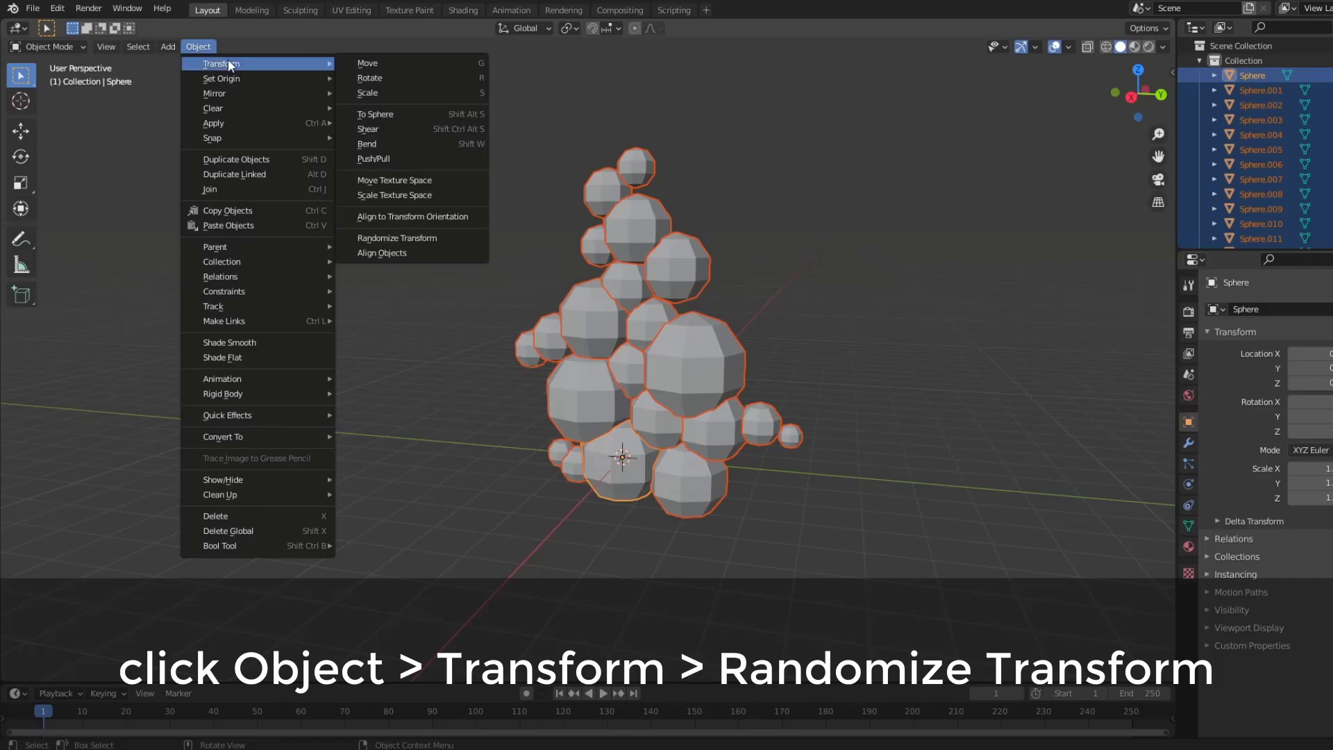
click(400, 237)
middle_drag(398, 243, 322, 219)
mouse_move(191, 524)
mouse_down()
mouse_move(209, 523)
mouse_move(191, 523)
mouse_move(209, 494)
mouse_up()
alt+middle_drag(694, 312, 764, 312)
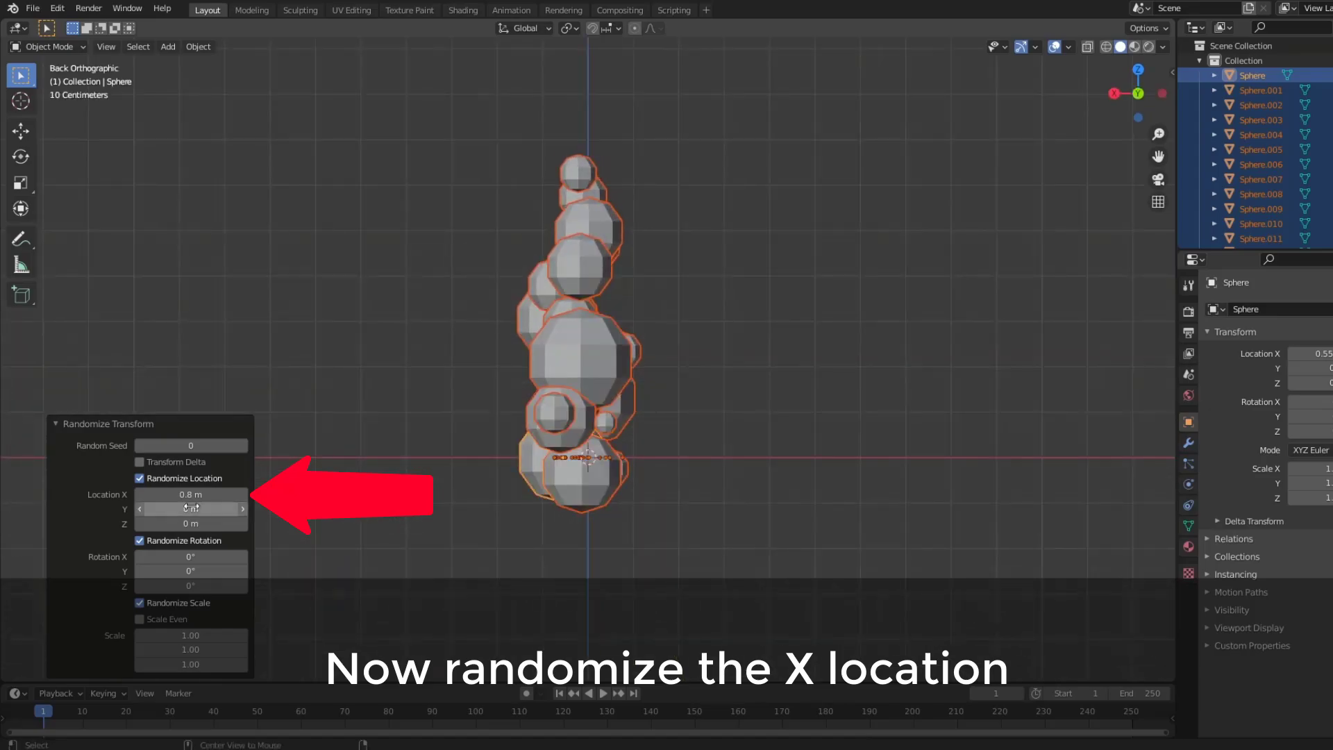
drag(191, 494, 208, 494)
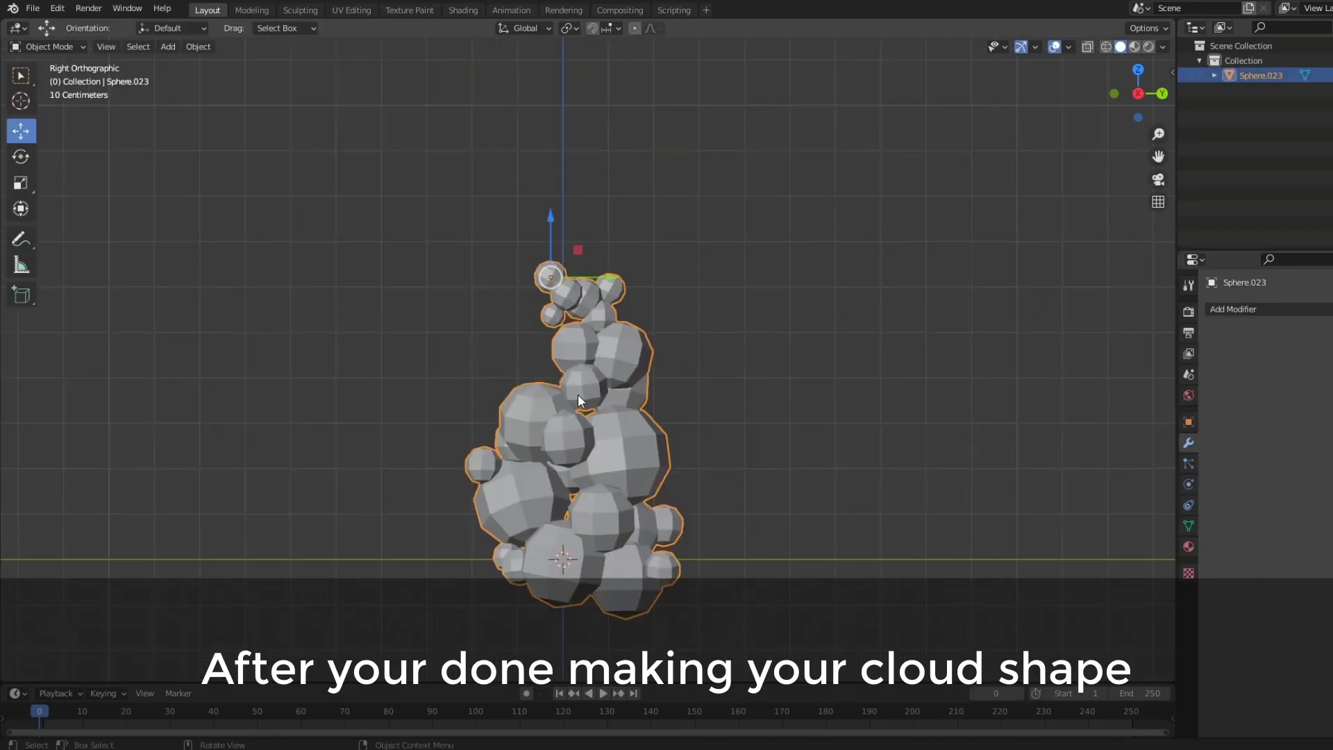
Shade the cloud smooth and bring up the Add Modifier list.
right_click(577, 393)
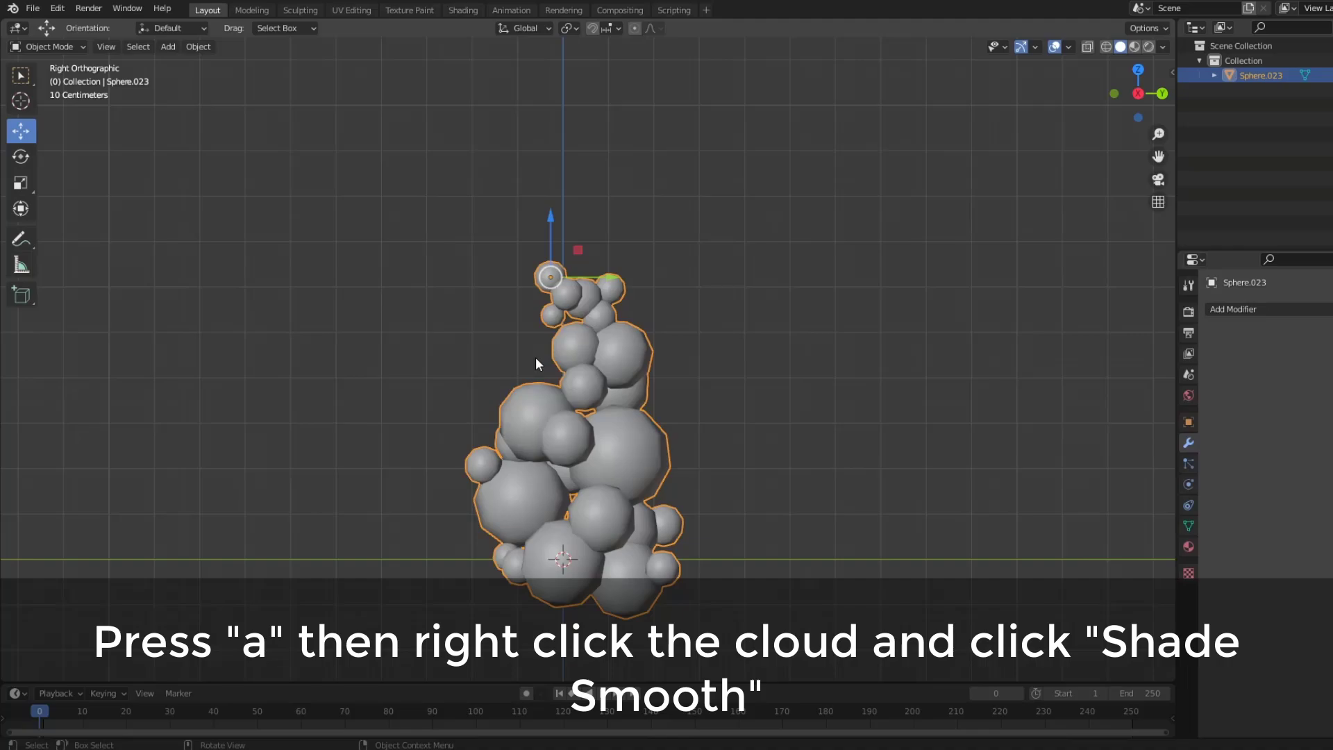
click(1246, 313)
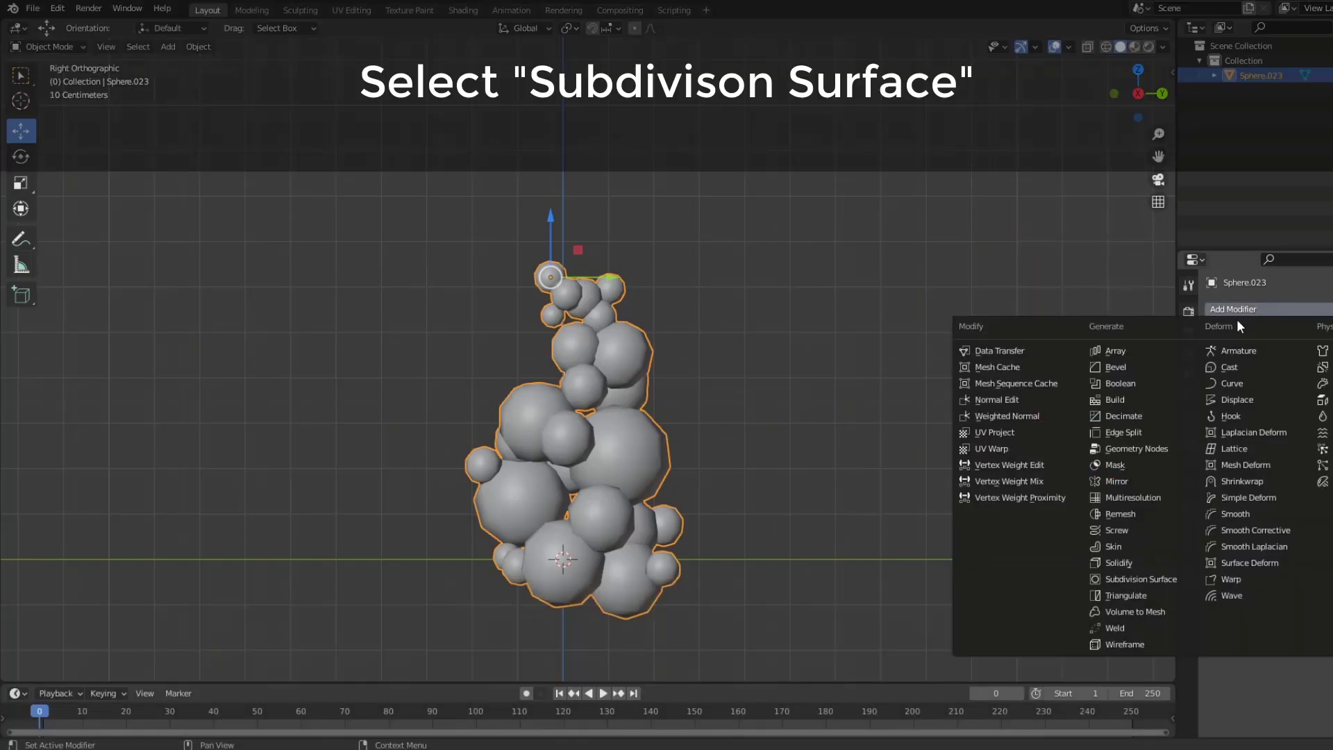
Add Subdivision Surface and Displace modifiers to the cloud and show the Displace texture settings.
click(1144, 581)
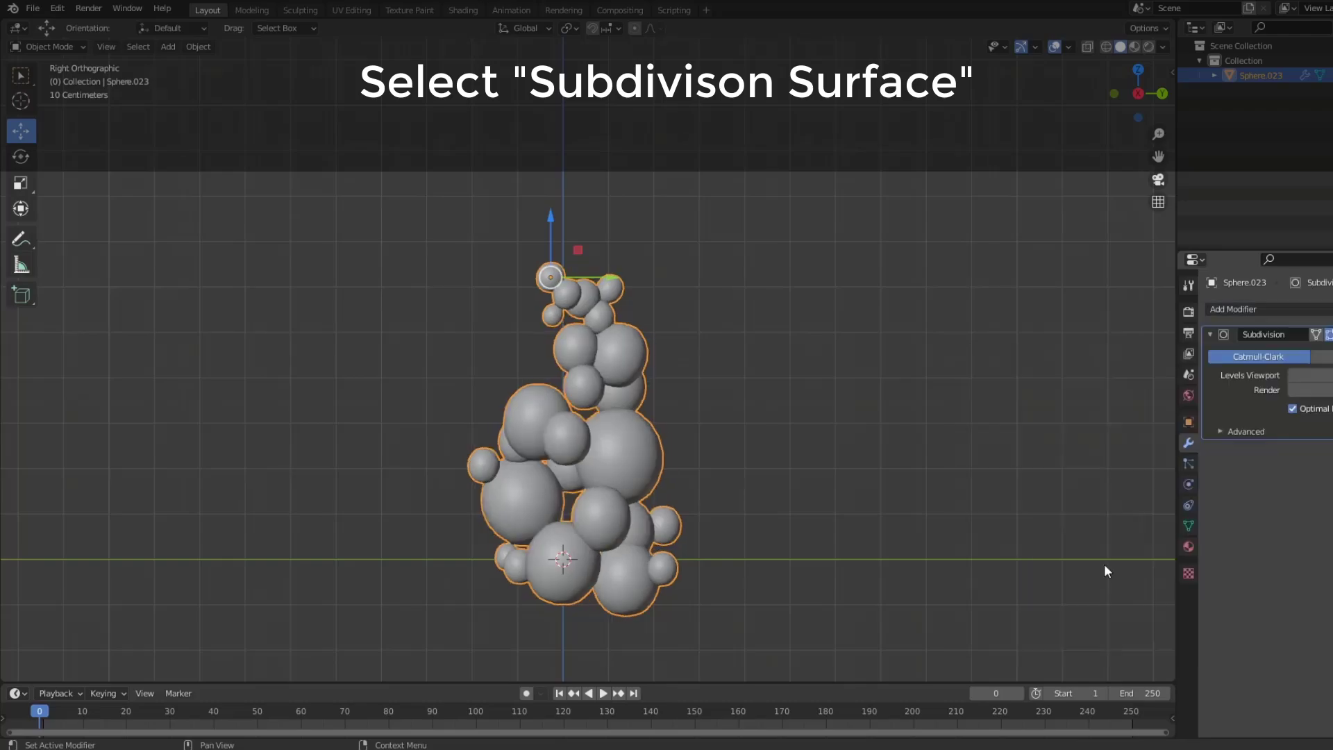
middle_drag(972, 403, 1032, 356)
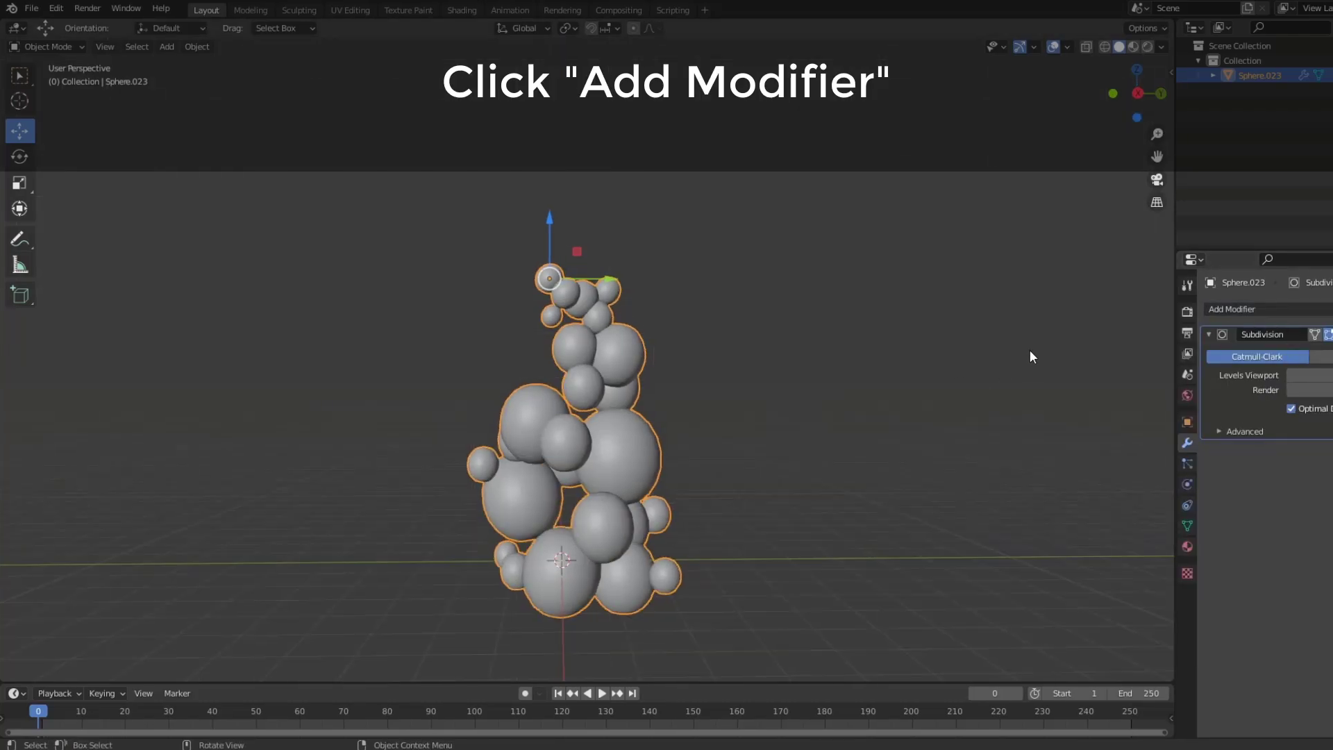
click(1174, 311)
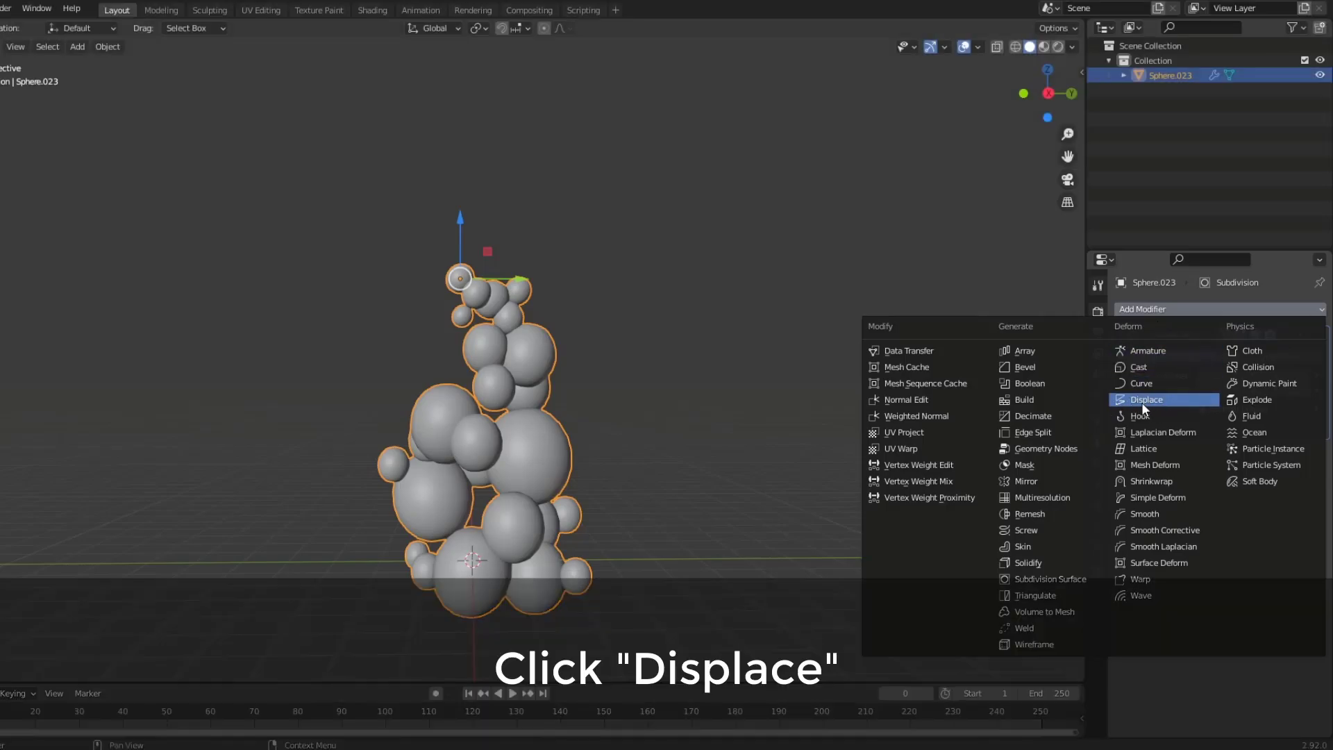
click(1145, 402)
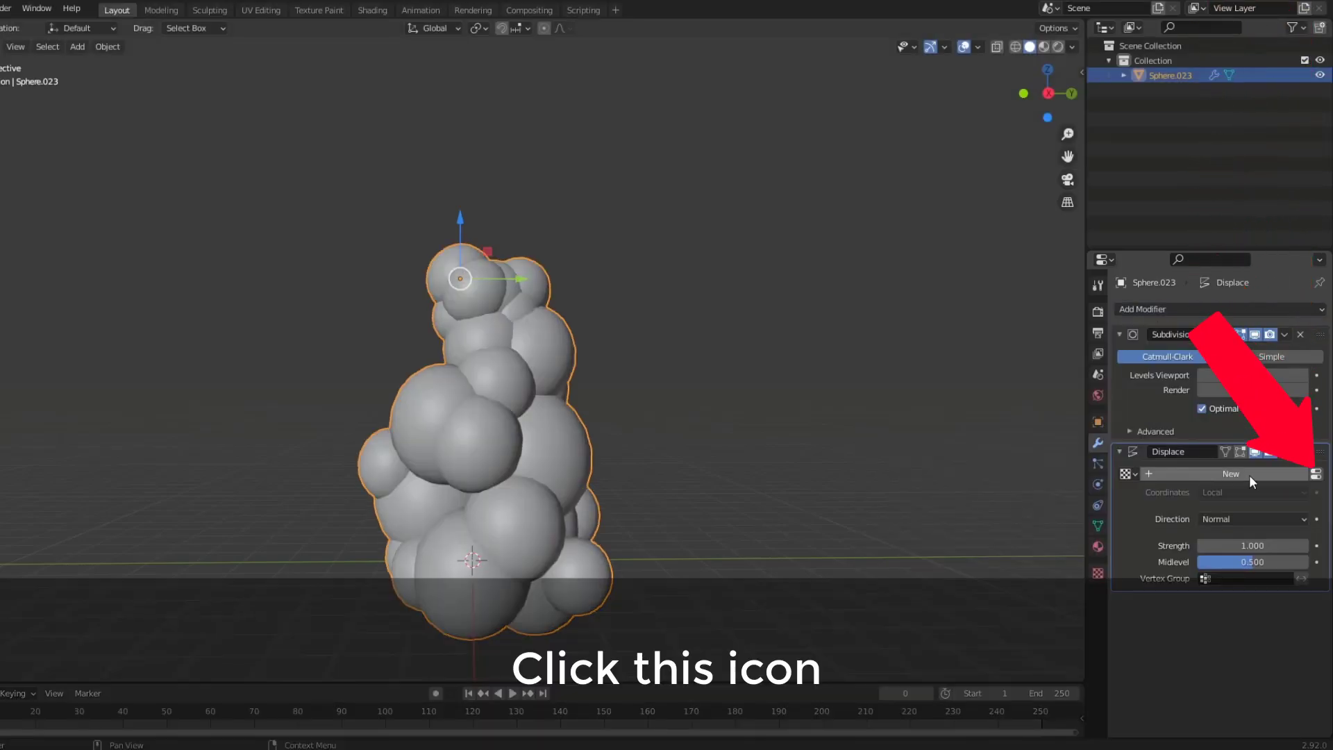
click(1316, 475)
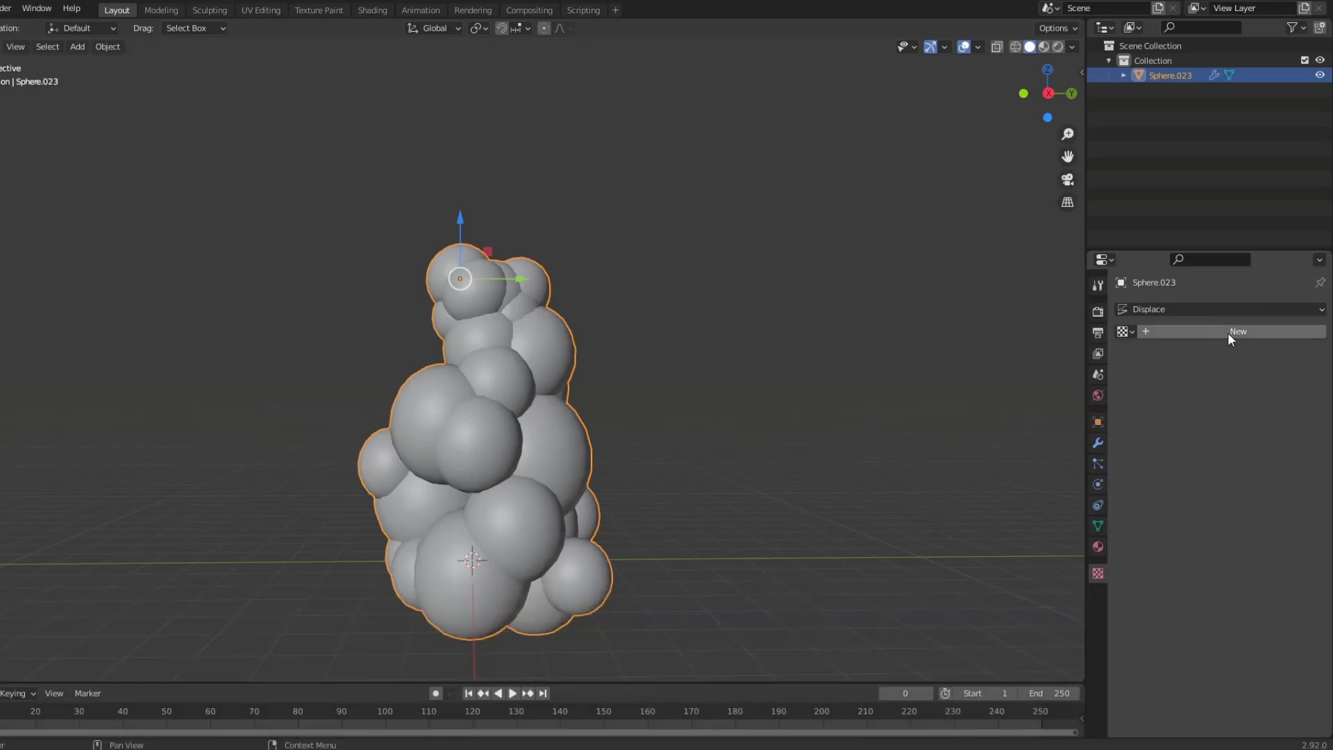
Create a new Clouds-type displacement texture with size 2.00.
click(1223, 333)
click(1233, 354)
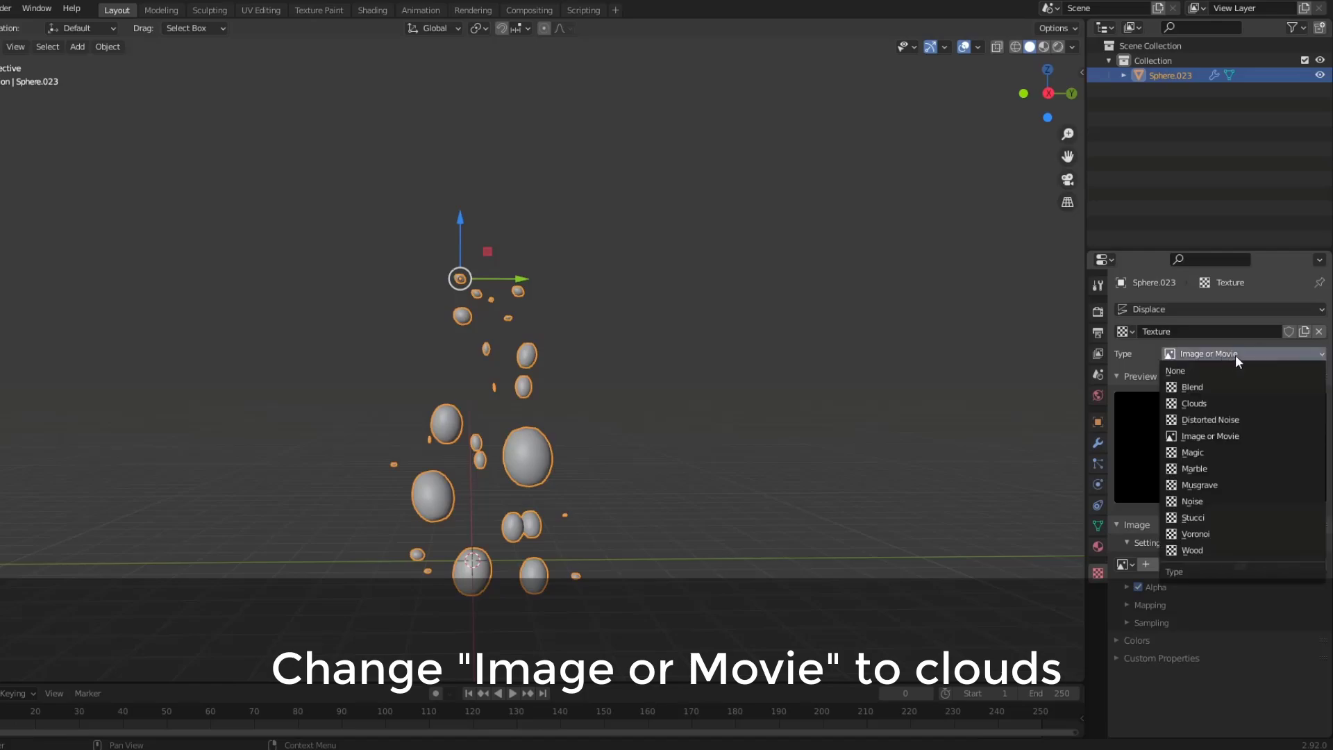
click(1194, 402)
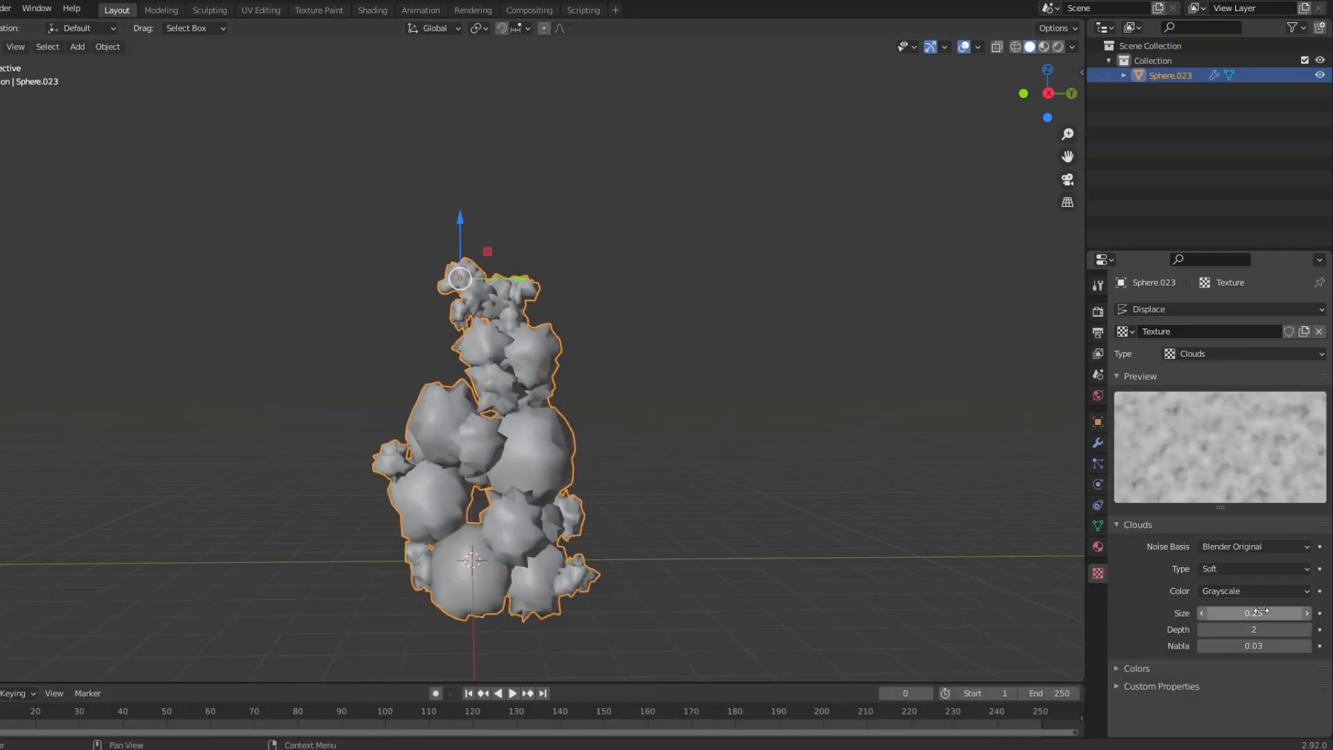
click(1199, 614)
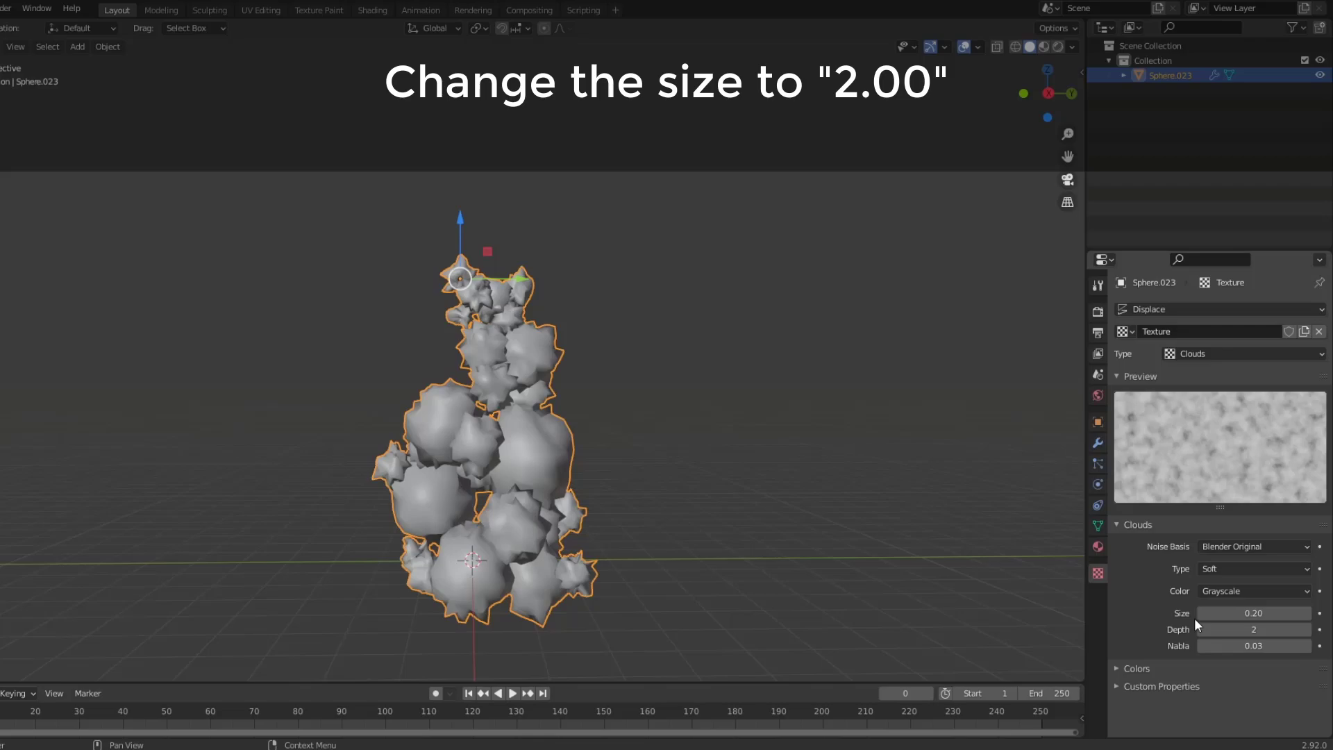
click(1239, 614)
text(2)
key(Return)
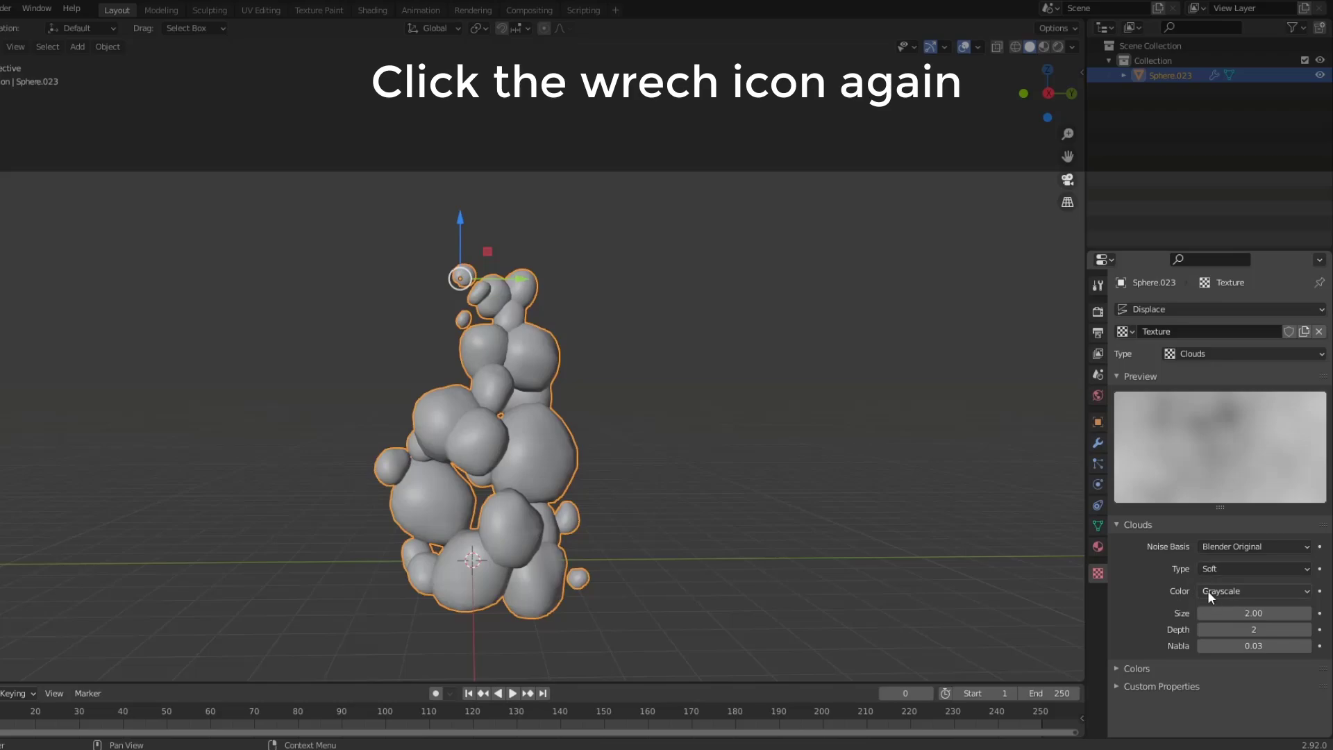
Set Displace strength to -0.9, then view from the side and scale the cloud up slightly.
click(1095, 443)
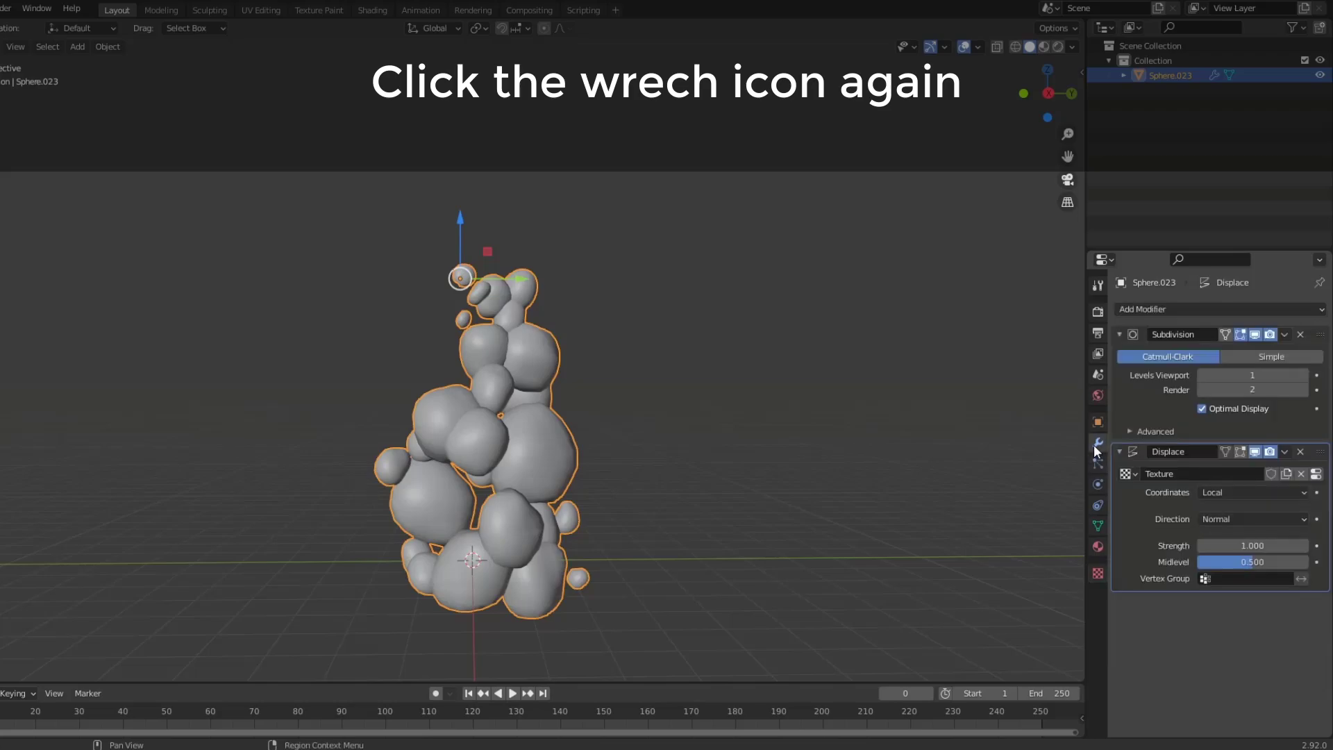
click(1265, 540)
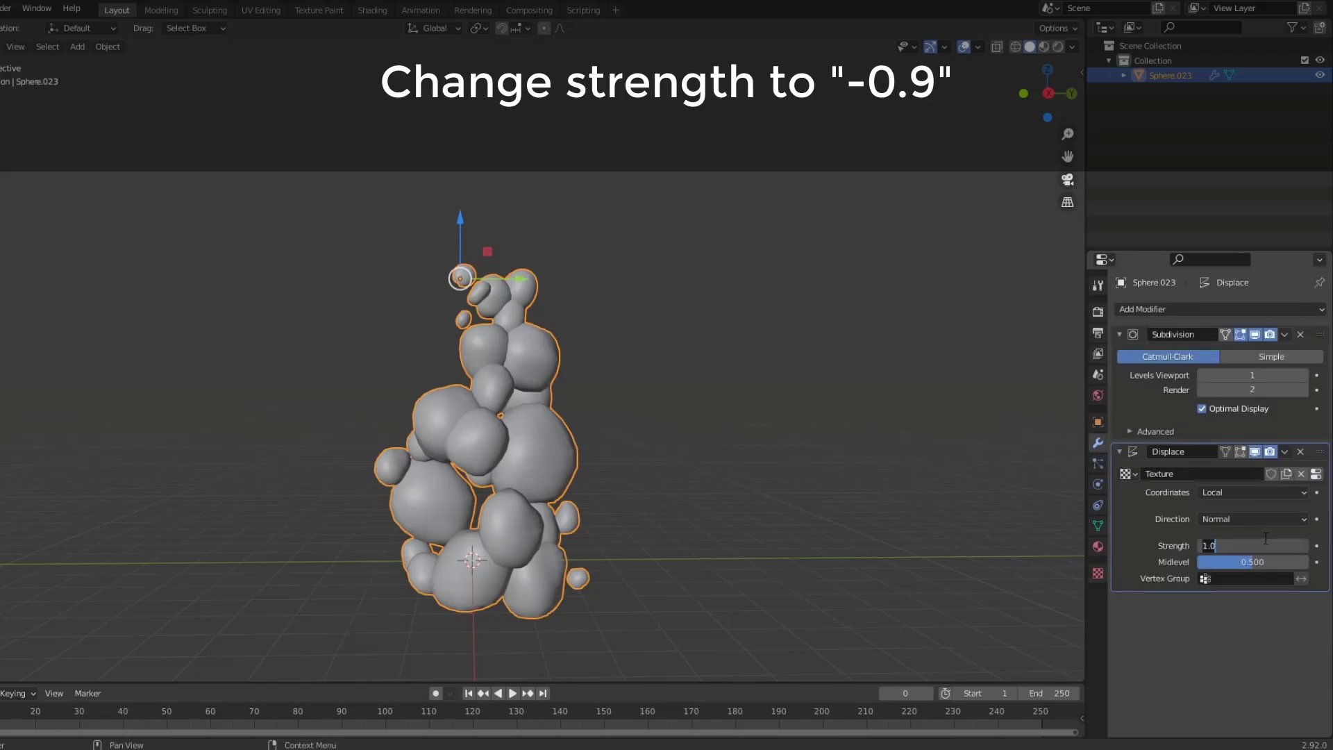
text(-0.9)
key(Return)
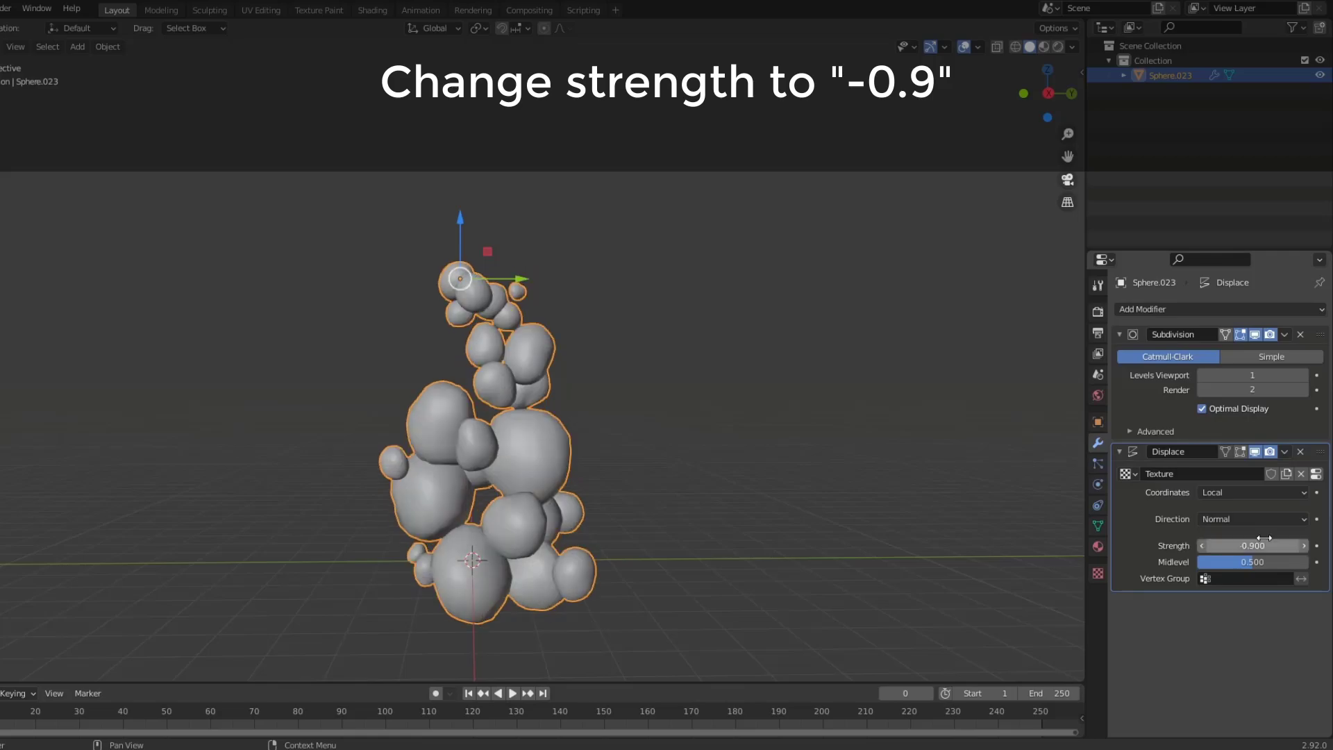
key(KP_3)
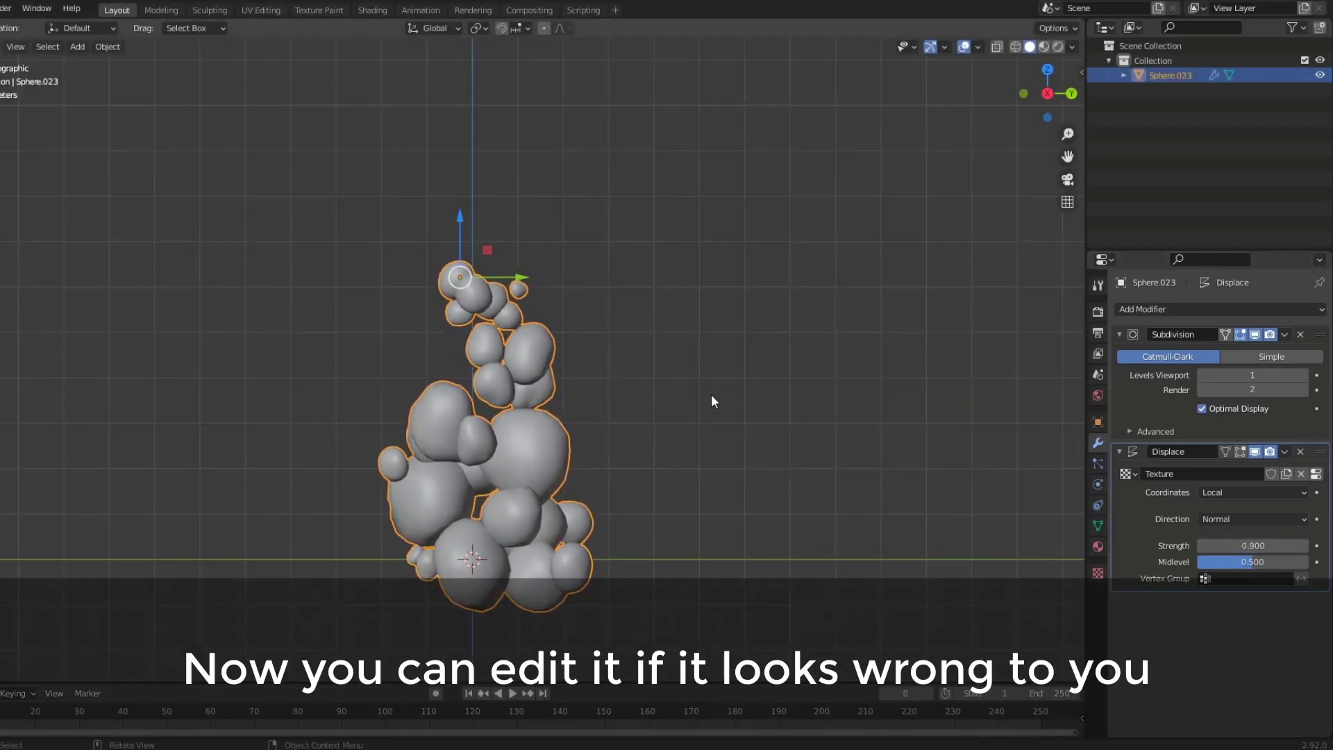
key(s)
click(576, 329)
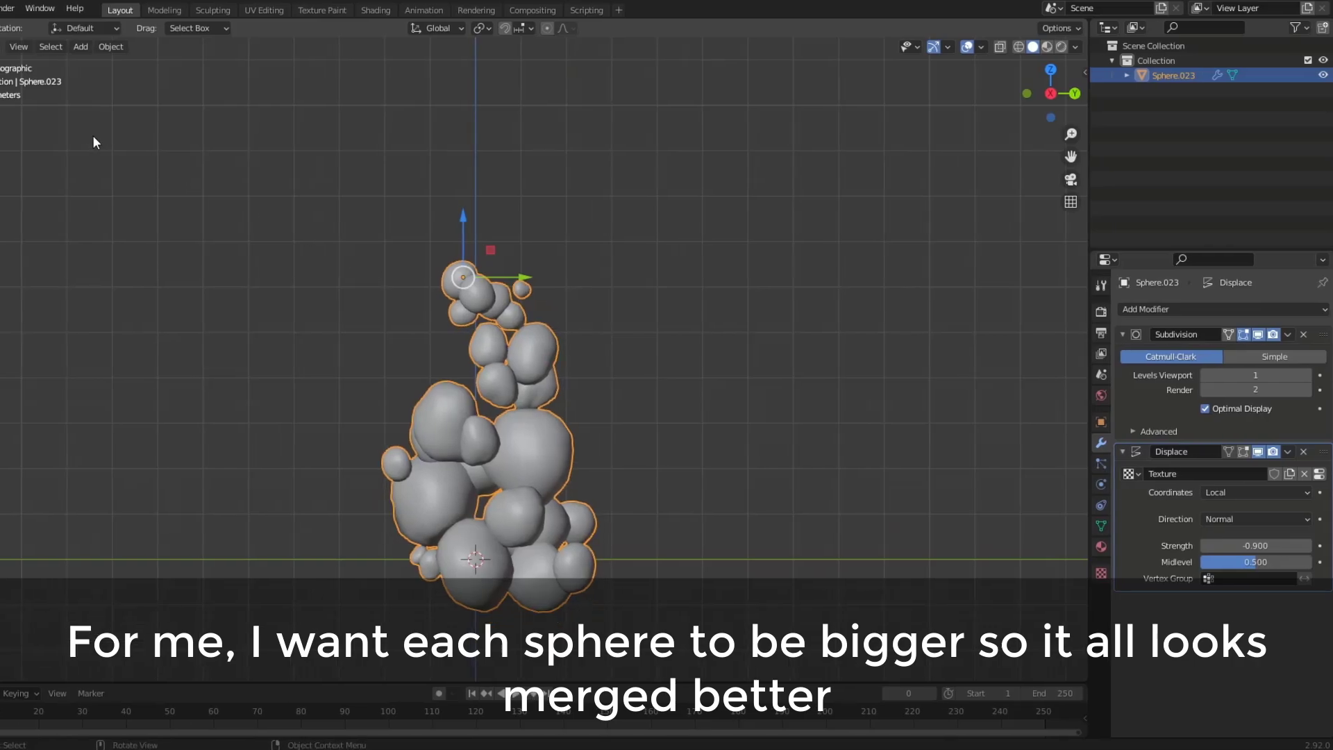
Scale each cloud sphere 1.3× about its own origin in Edit Mode, then return to Object Mode.
click(47, 46)
click(35, 82)
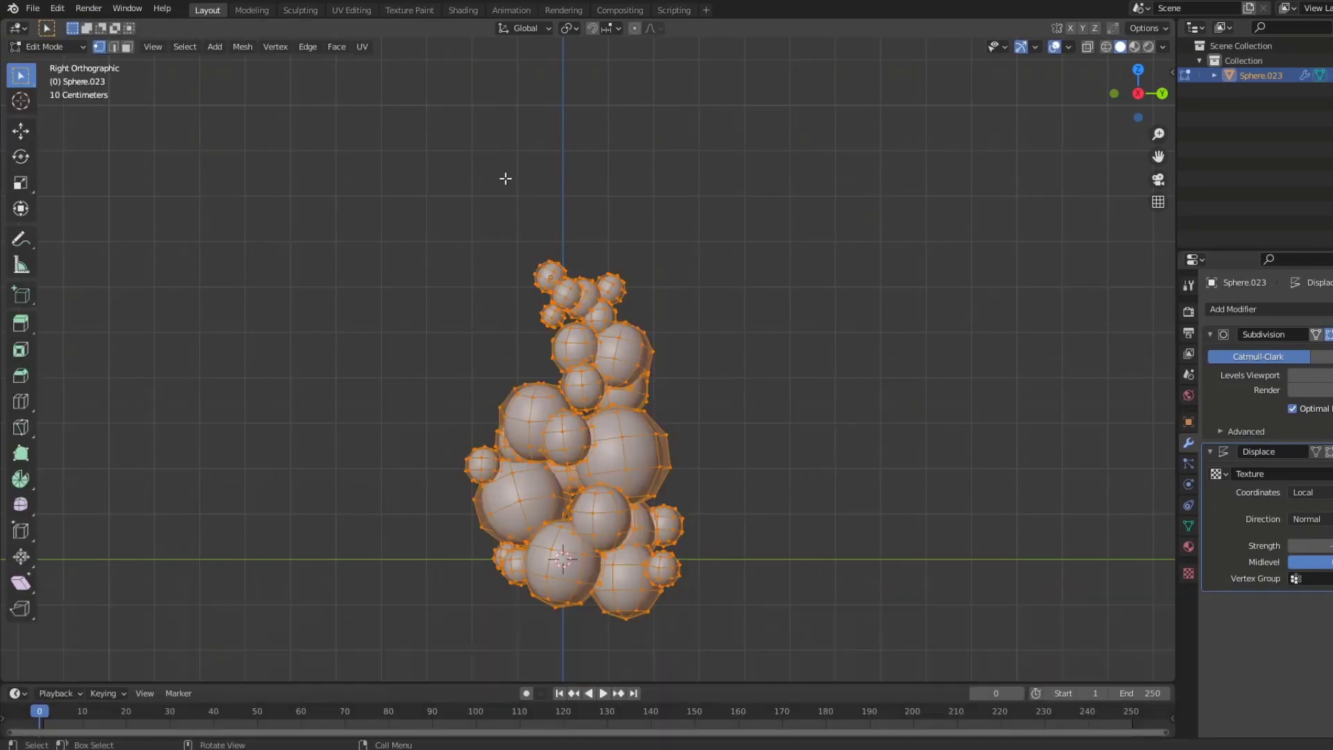
key(s)
click(598, 75)
click(570, 29)
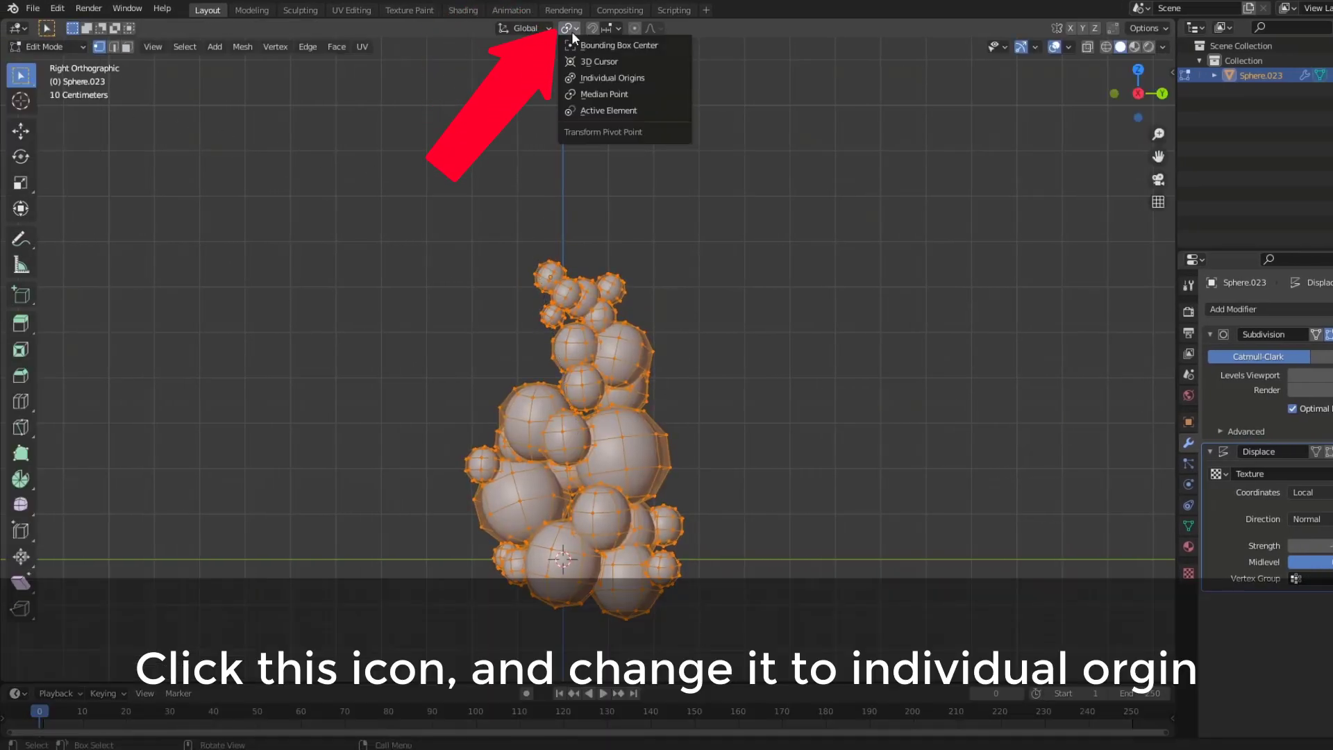
click(586, 81)
key(s)
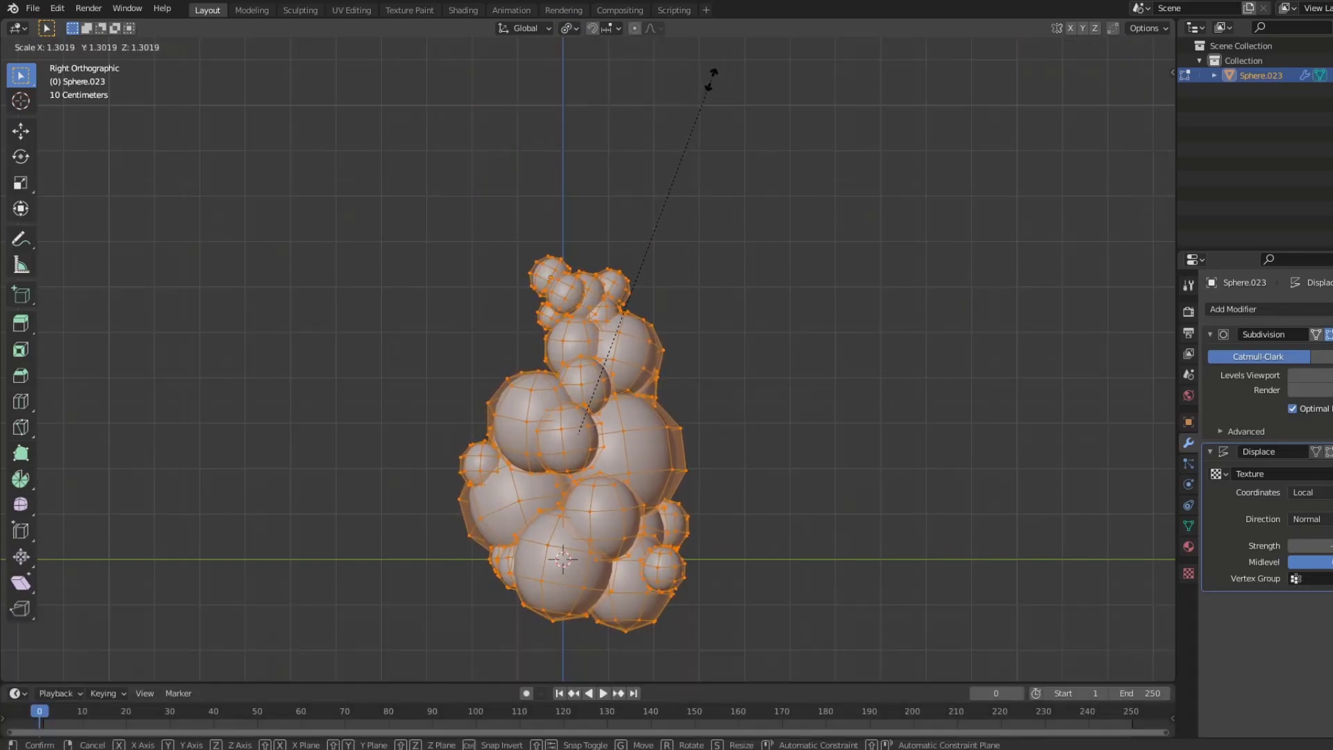
click(711, 78)
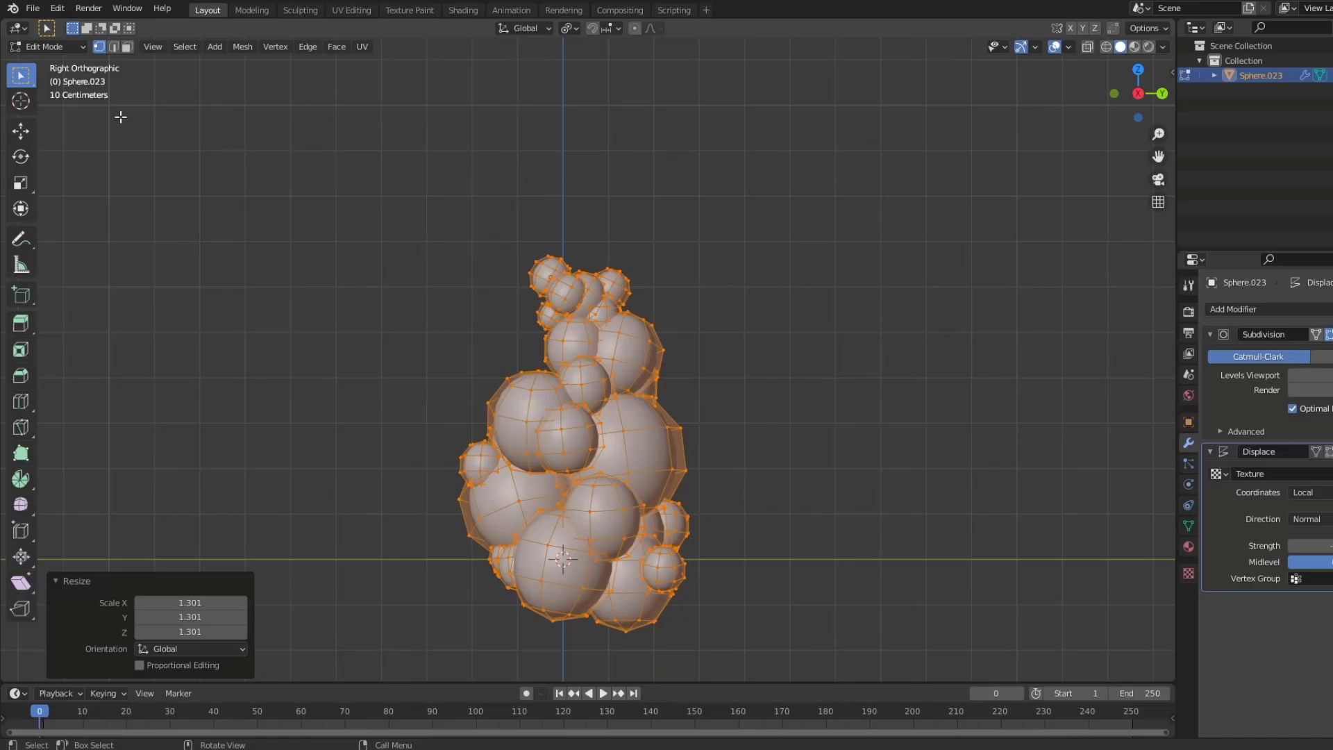
click(120, 116)
click(44, 47)
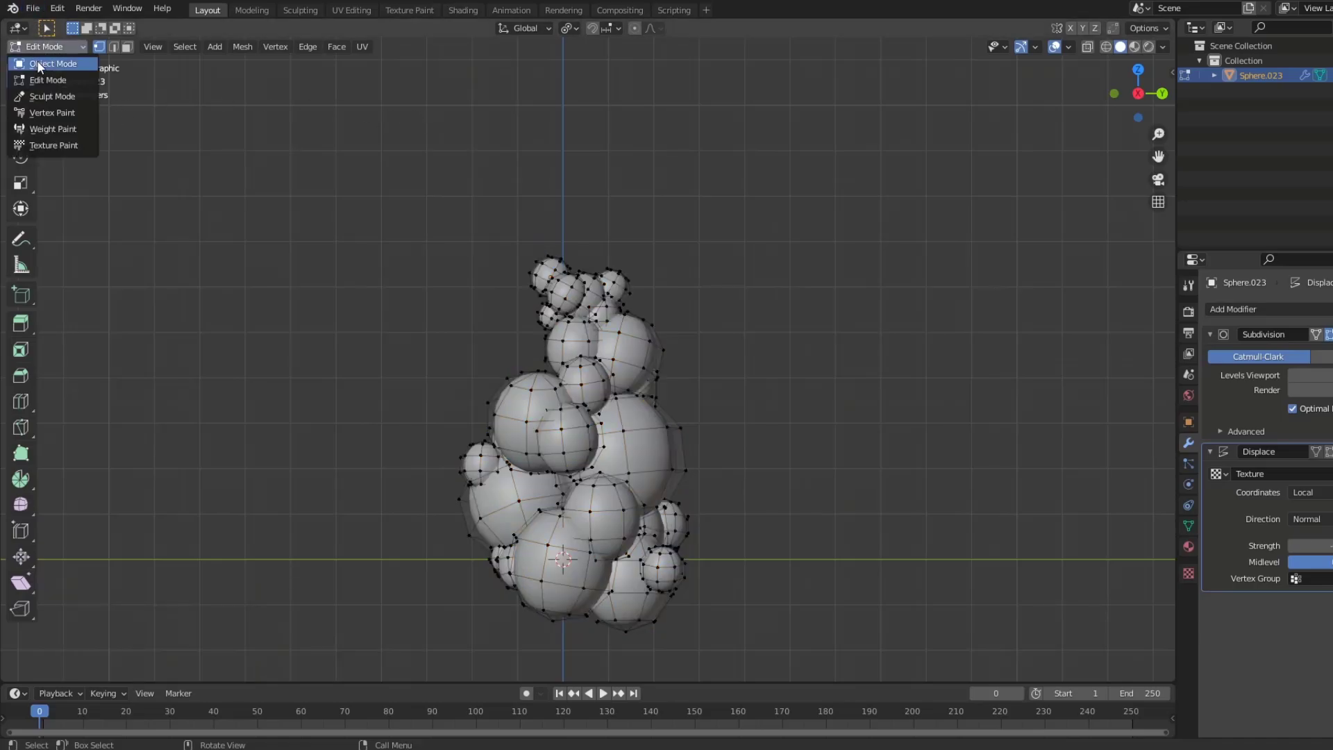
click(50, 63)
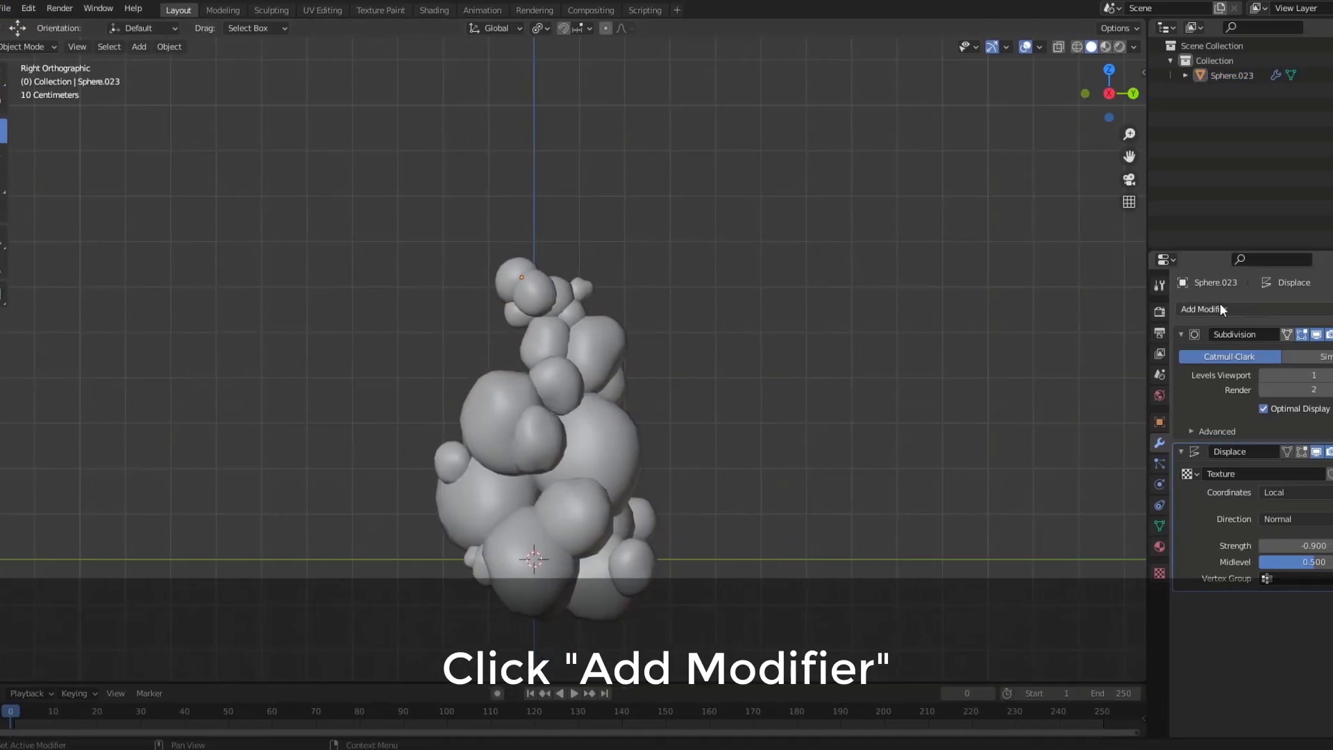
Give Sphere.023 a Decimate modifier with Collapse ratio 0.335526, leaving 1827 faces.
click(1235, 309)
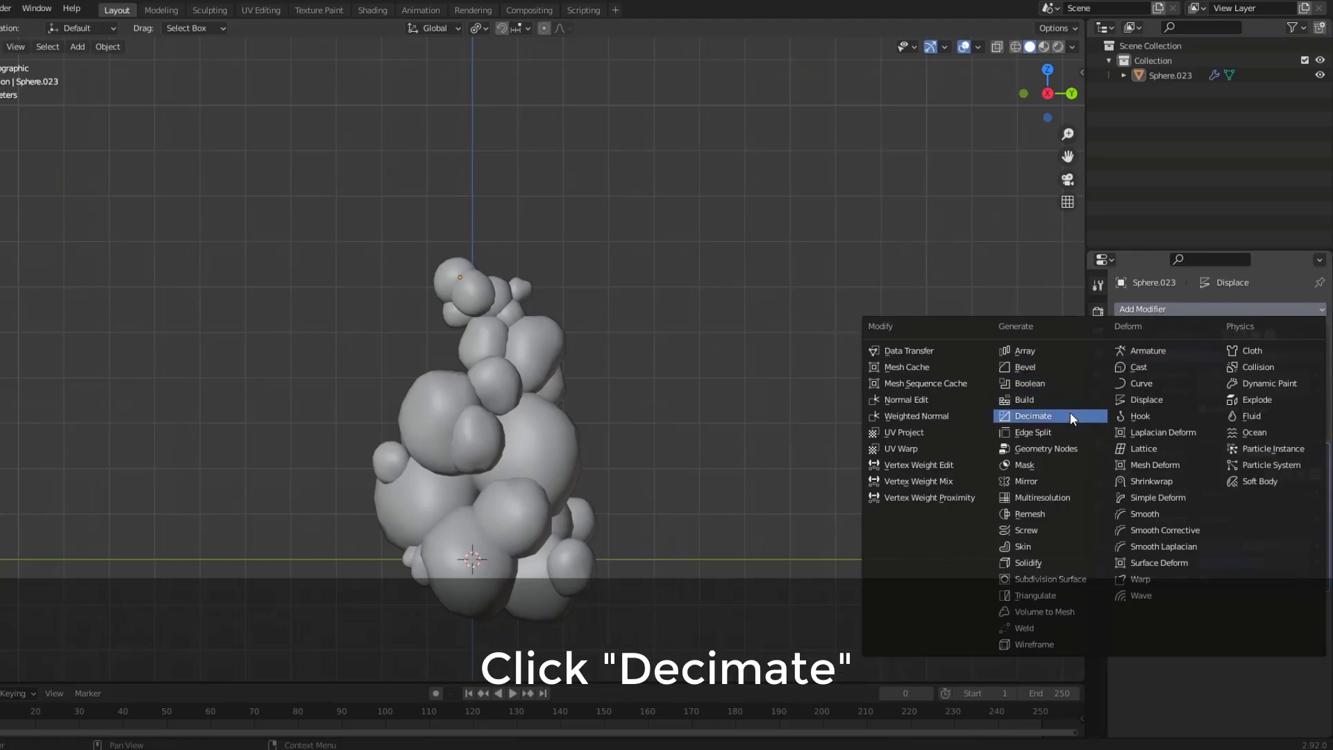
click(1039, 416)
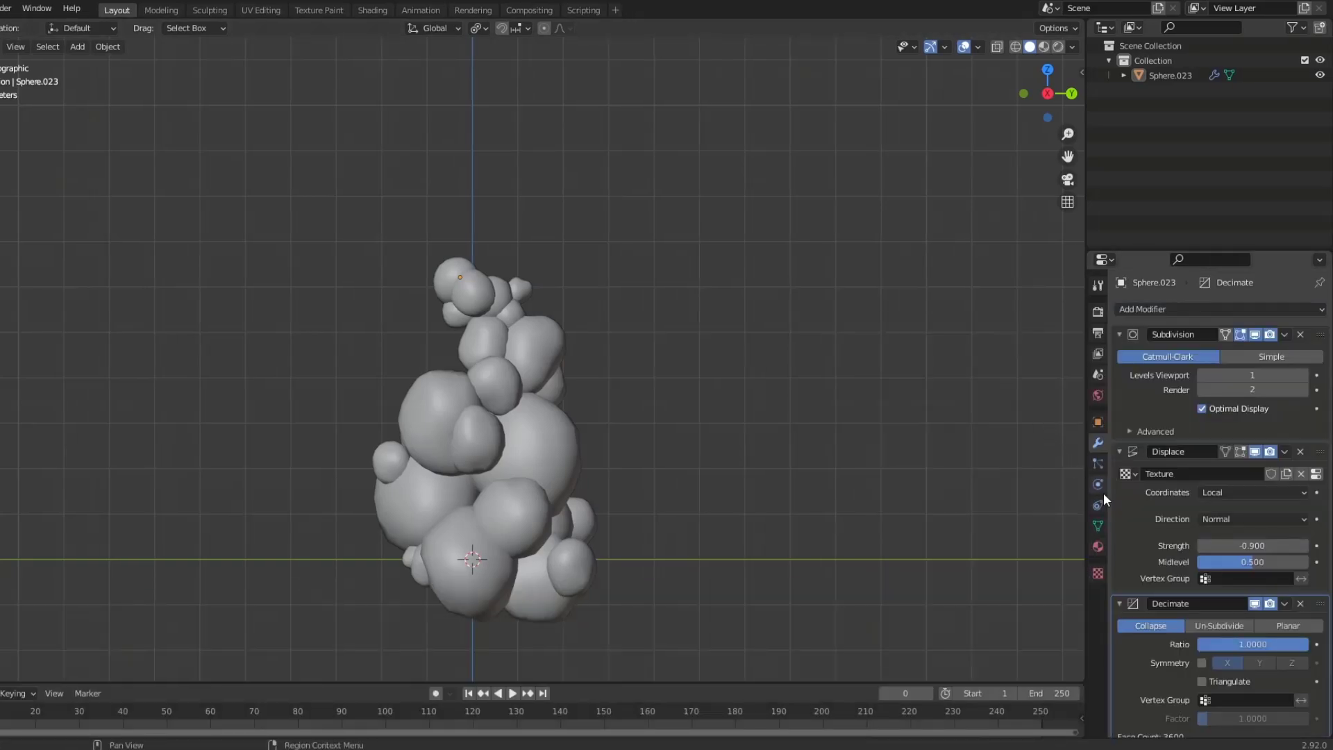
drag(1252, 644, 1166, 644)
middle_drag(798, 541, 835, 562)
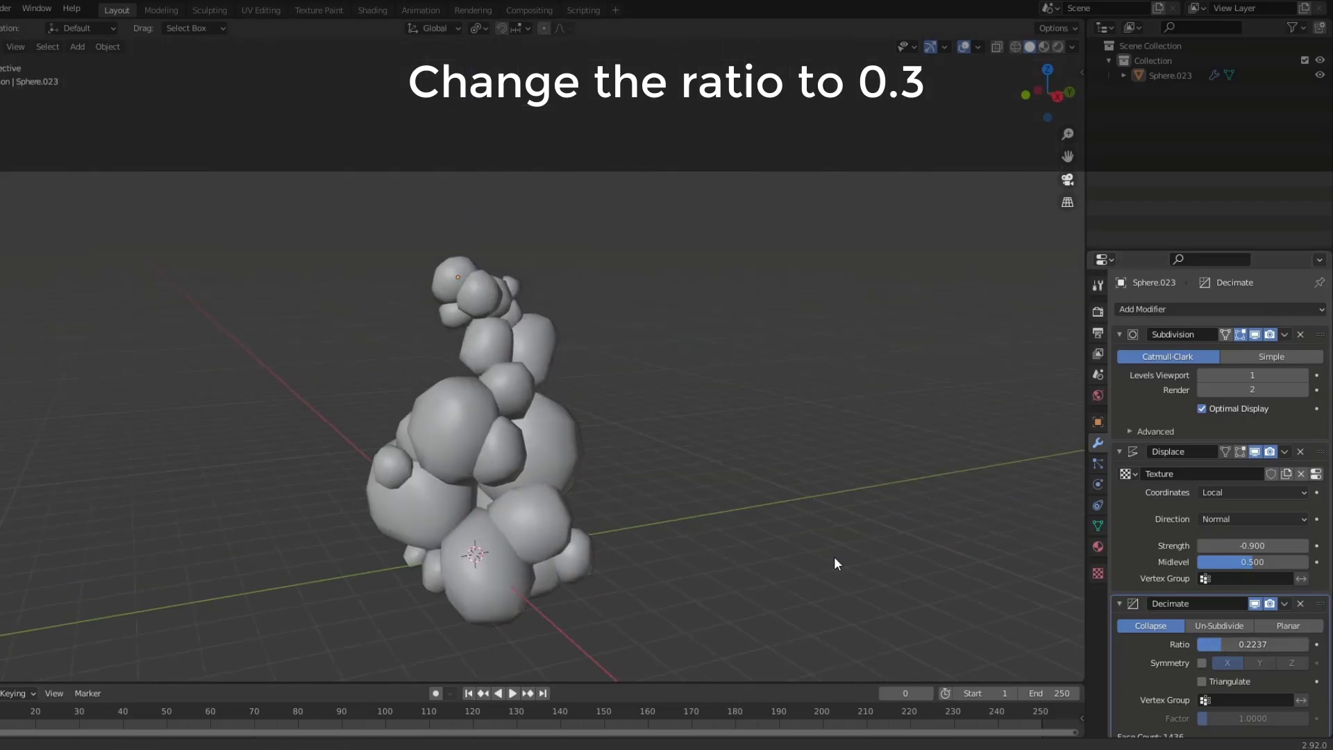
drag(1198, 629, 1221, 631)
double_click(1222, 631)
text(0.335526)
key(Return)
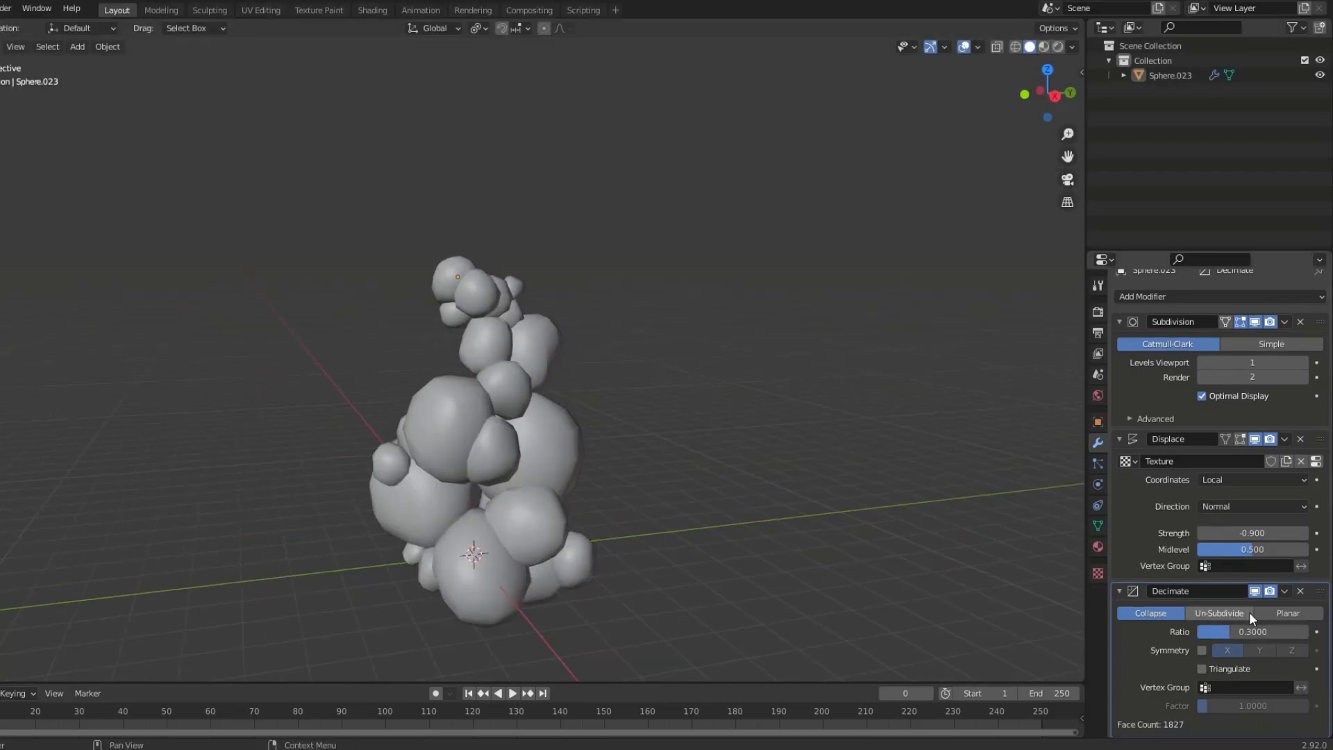
key(KP_1)
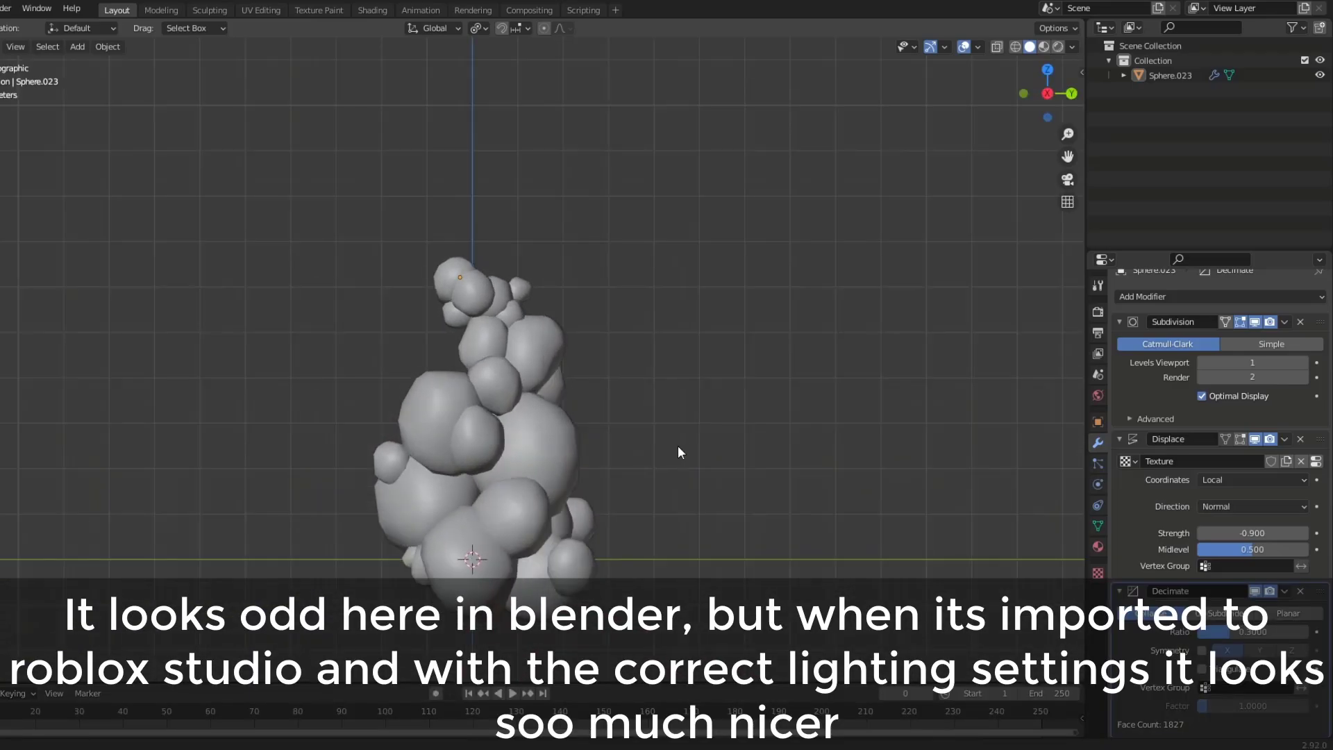
middle_drag(639, 452, 620, 479)
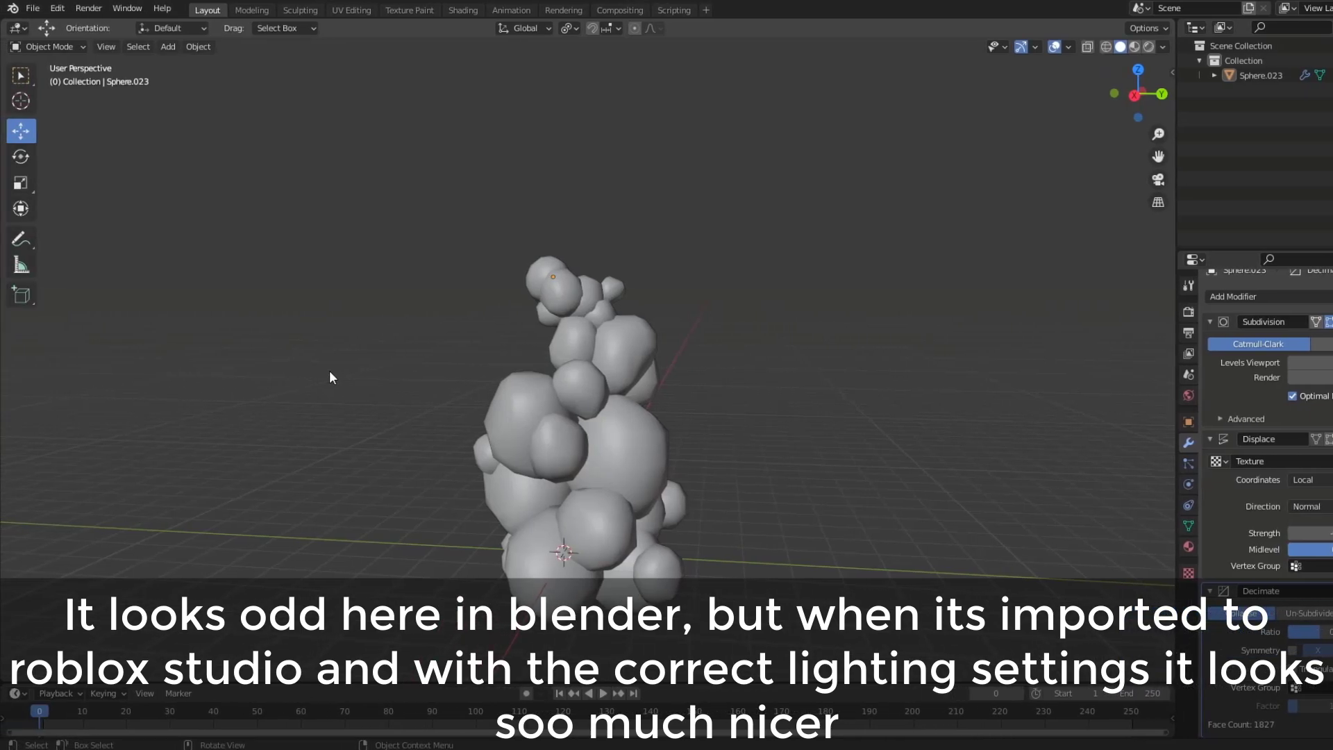
Bring up the FBX (.fbx) export dialog for Sphere.023 from the File menu.
click(32, 8)
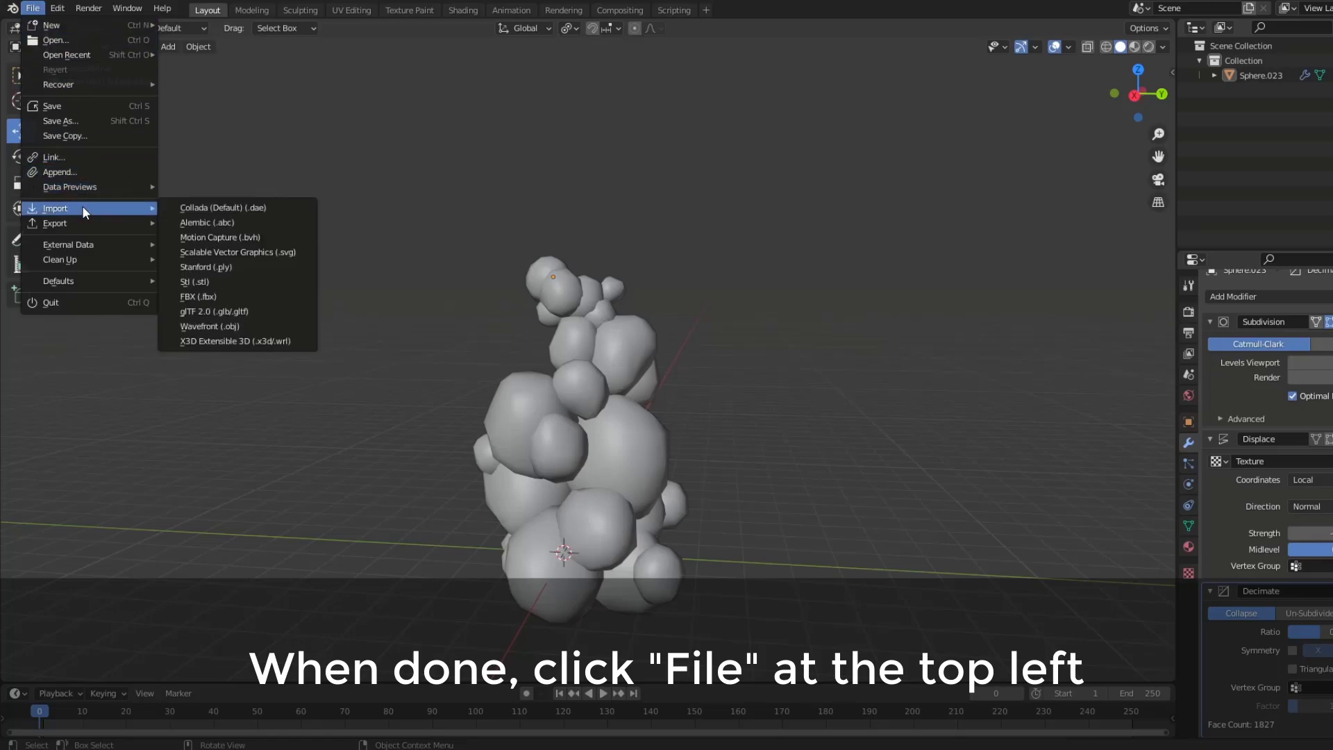
mouse_move(56, 223)
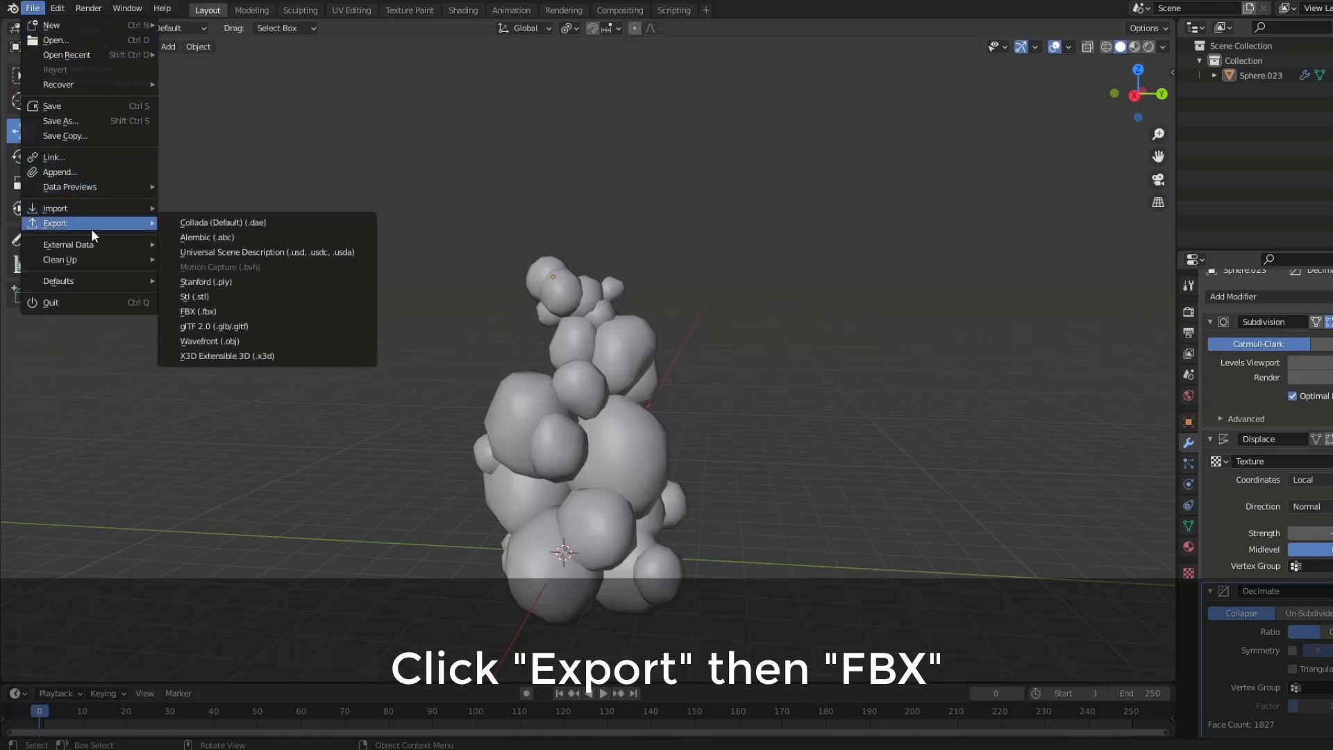
click(211, 311)
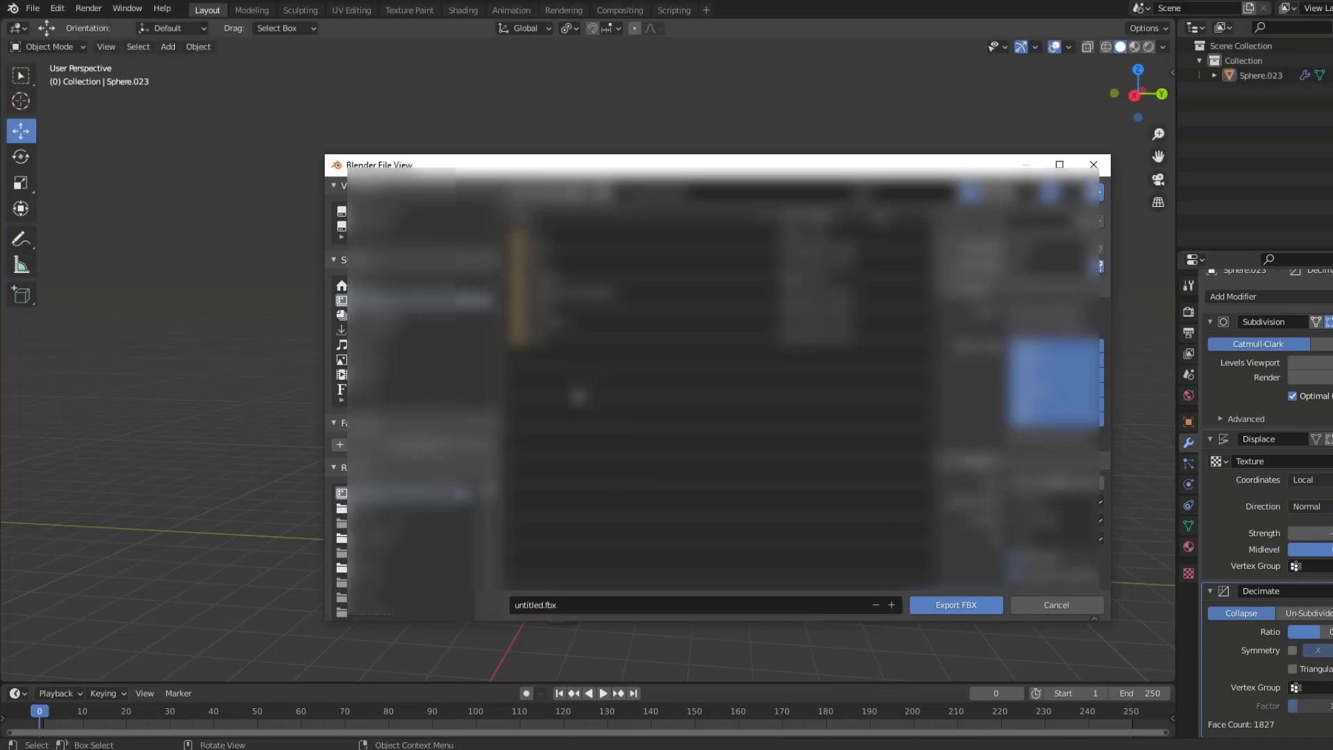
Create a new folder in the export file browser.
right_click(578, 396)
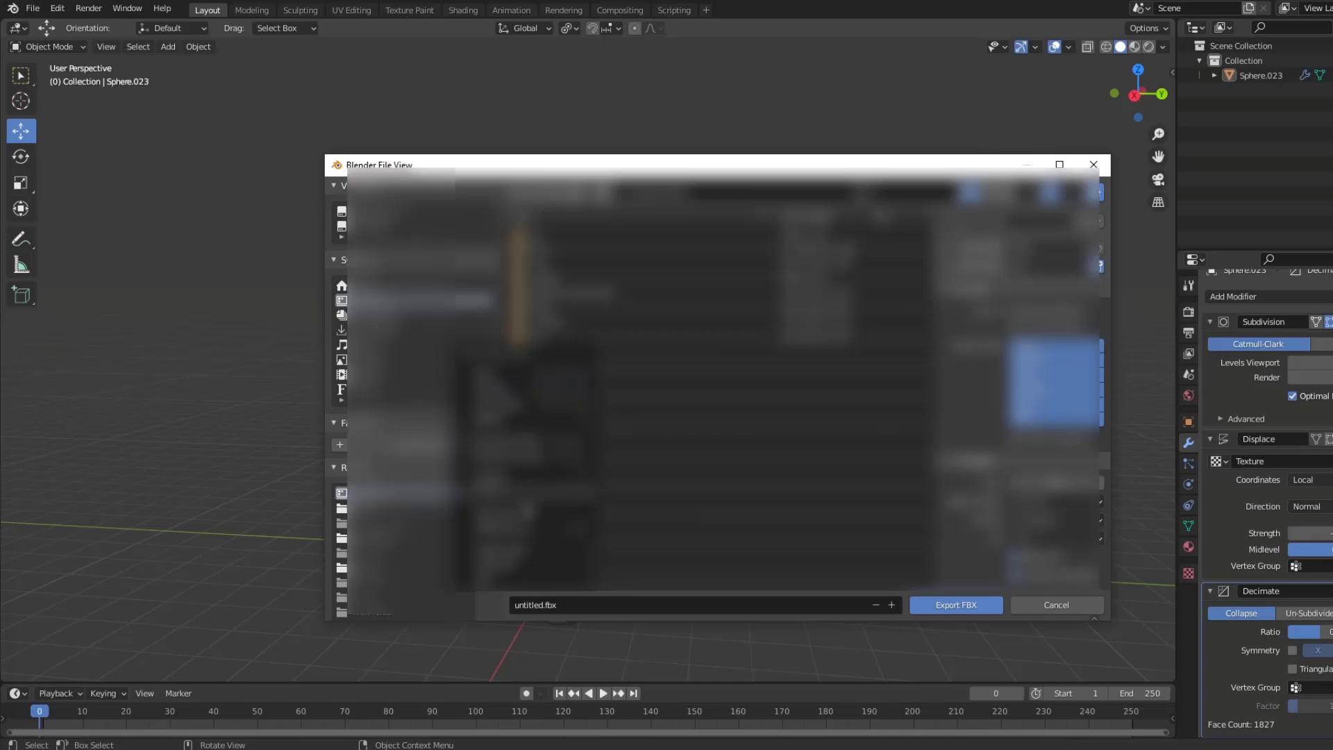
click(525, 515)
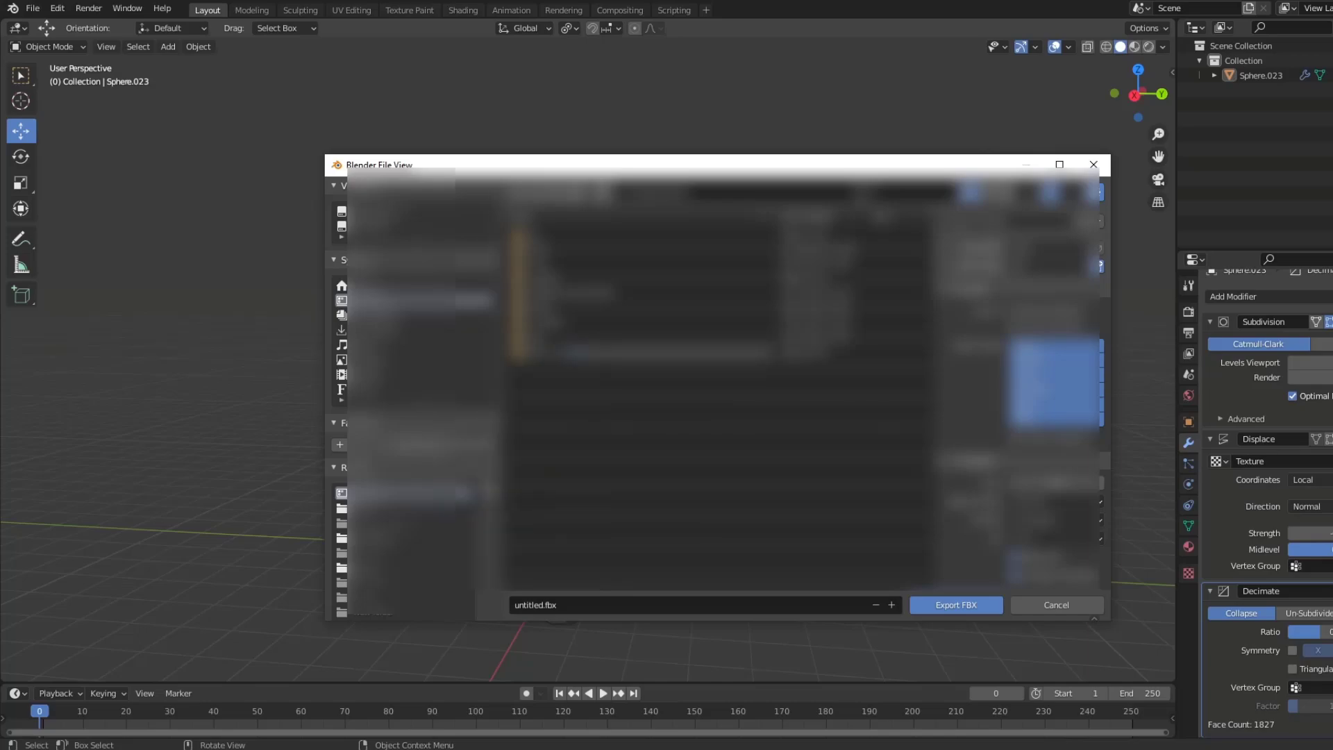
key(Return)
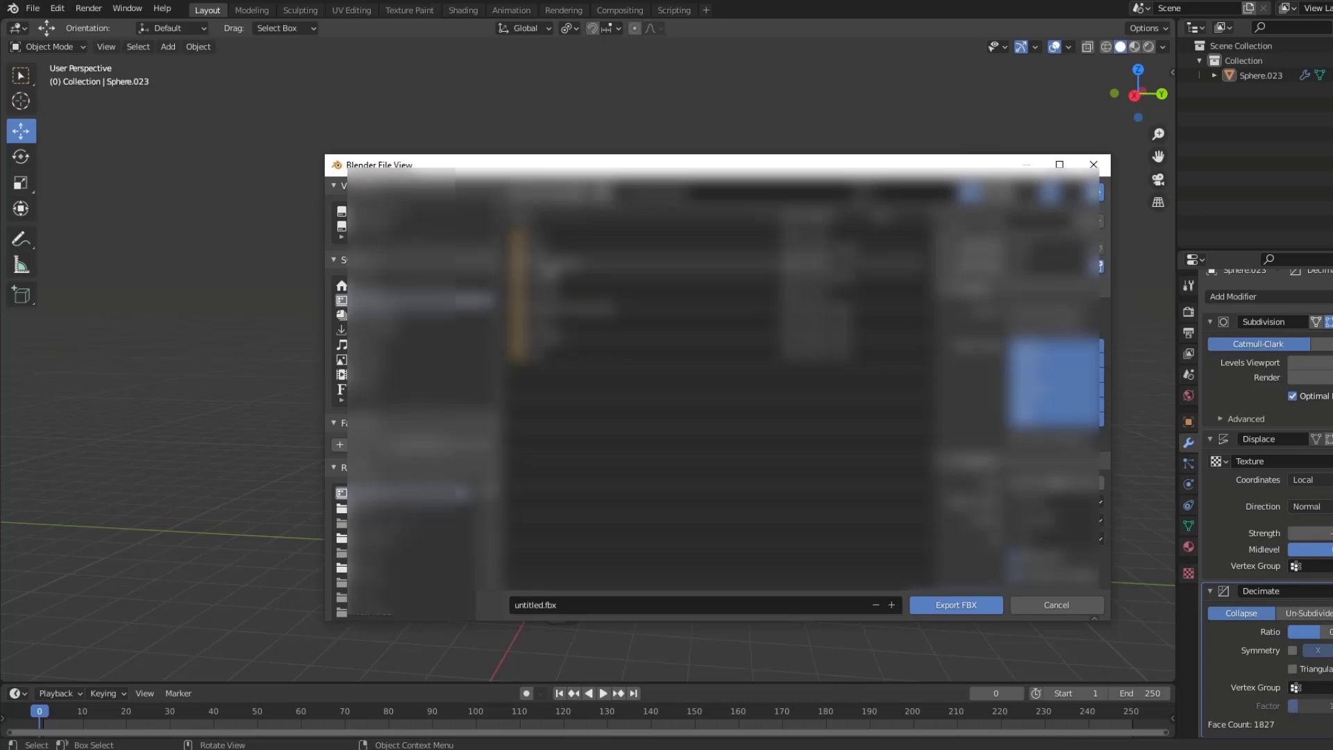
Name the file Clouds.fbx and export it.
click(621, 603)
text(Clouds)
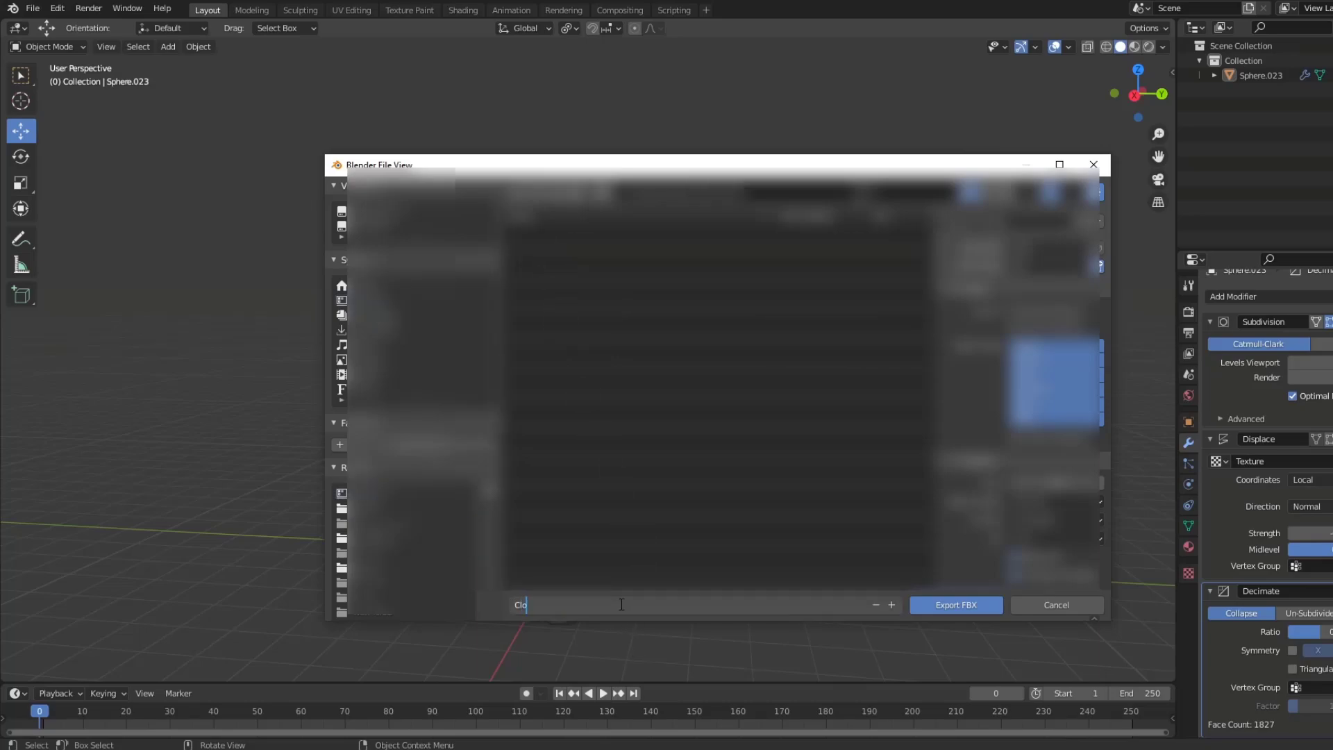
key(Return)
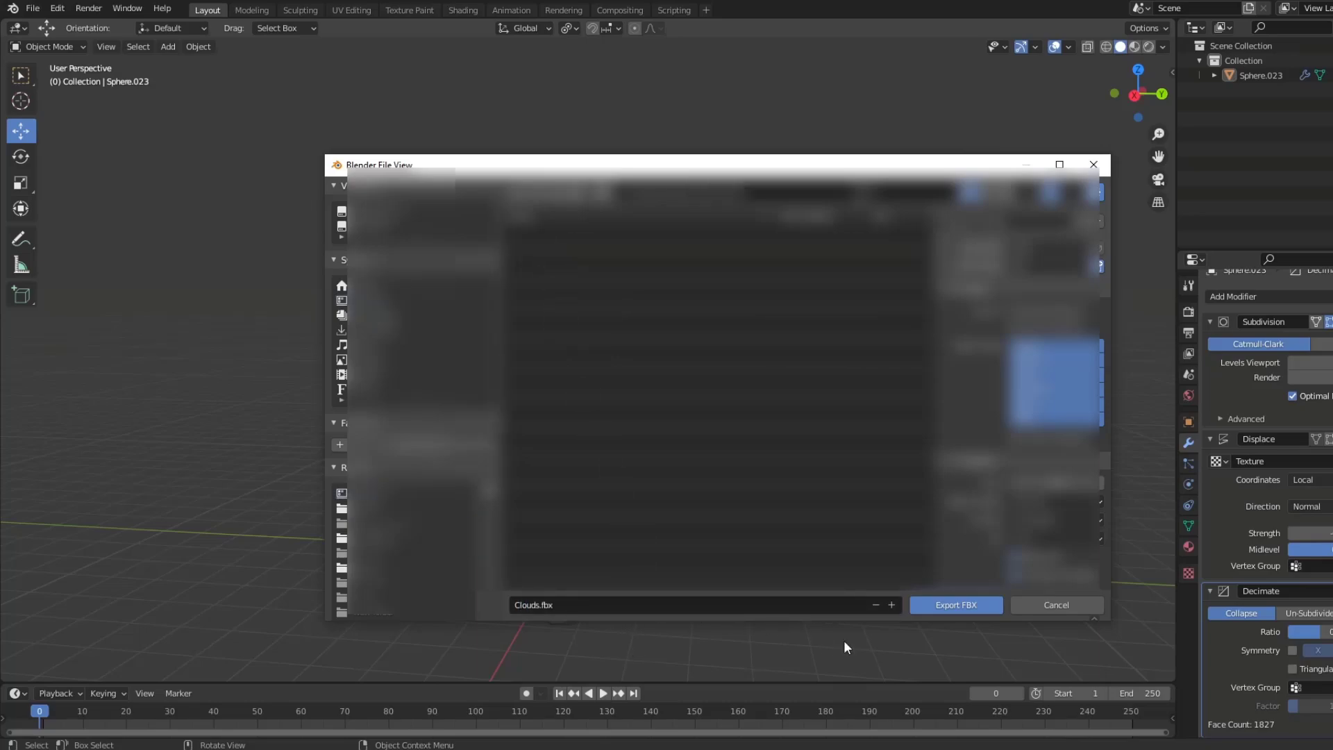
click(978, 600)
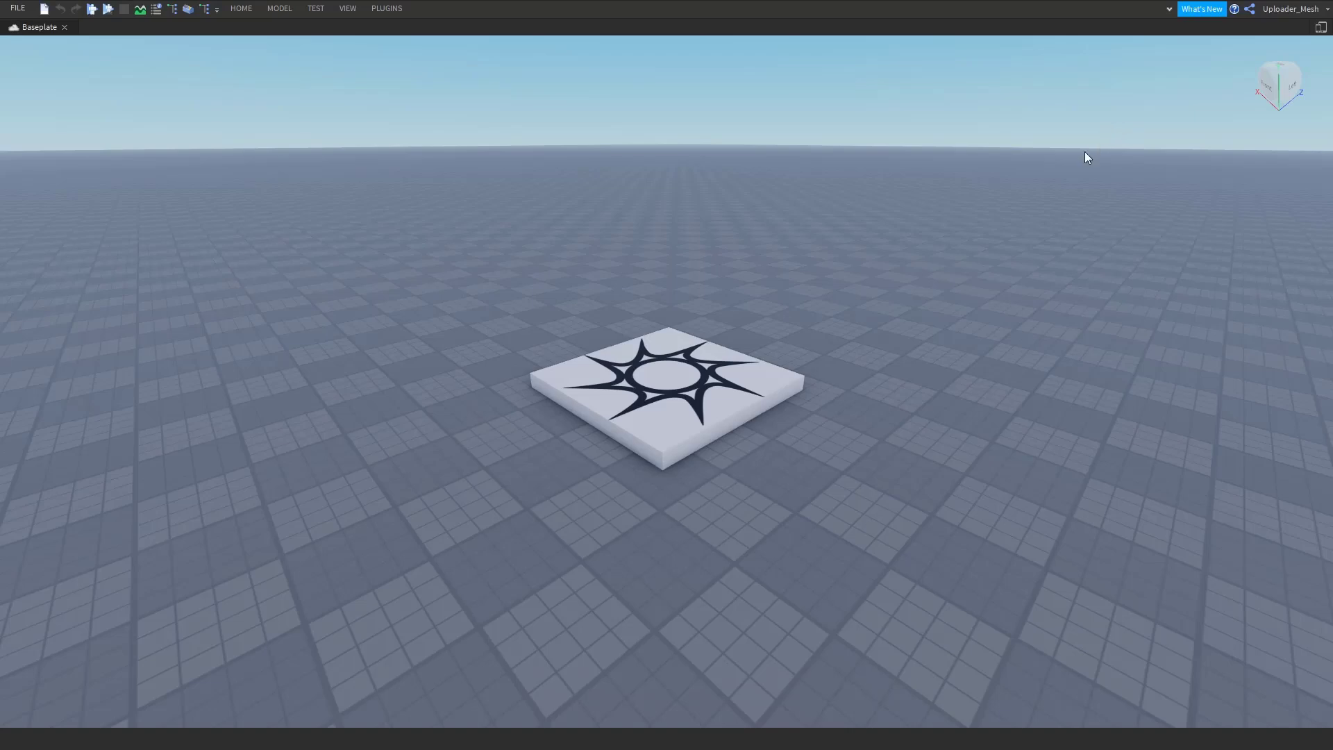
Select the Lighting service and dock its Properties panel above the object tree.
click(172, 9)
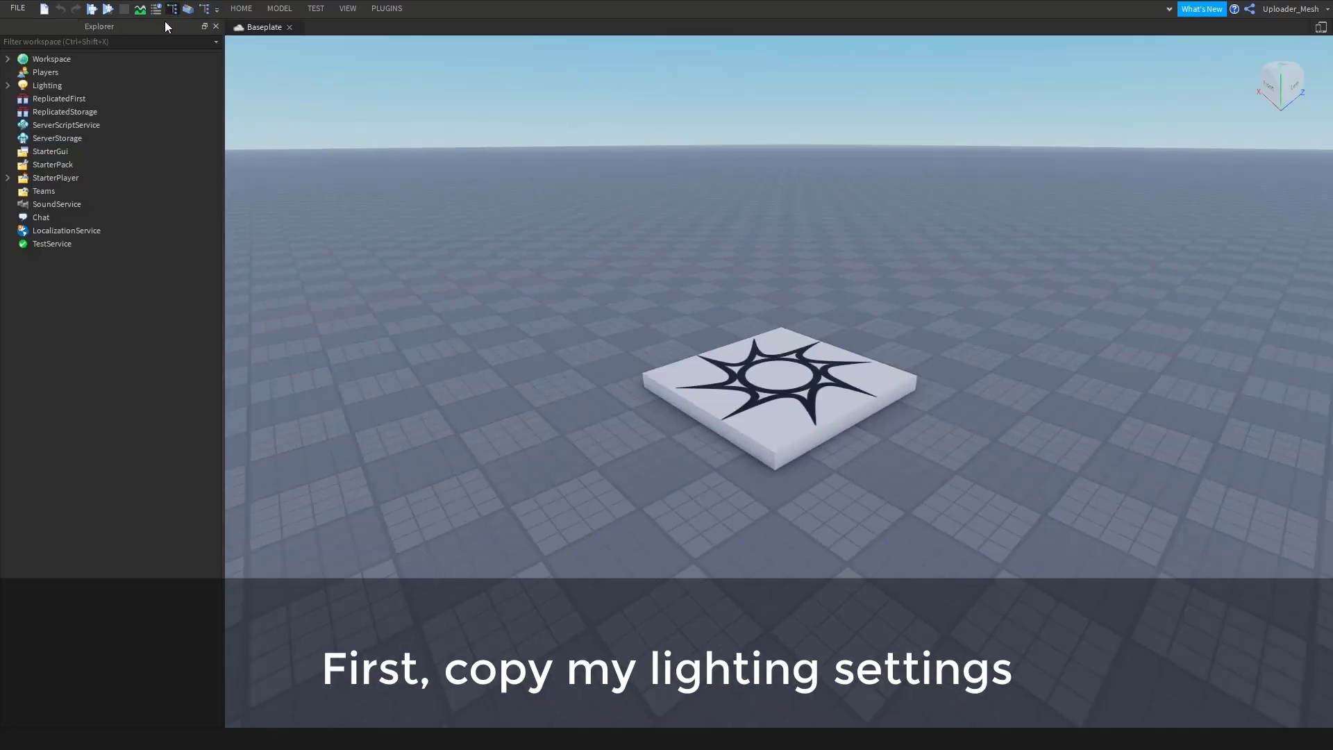
mouse_move(47, 86)
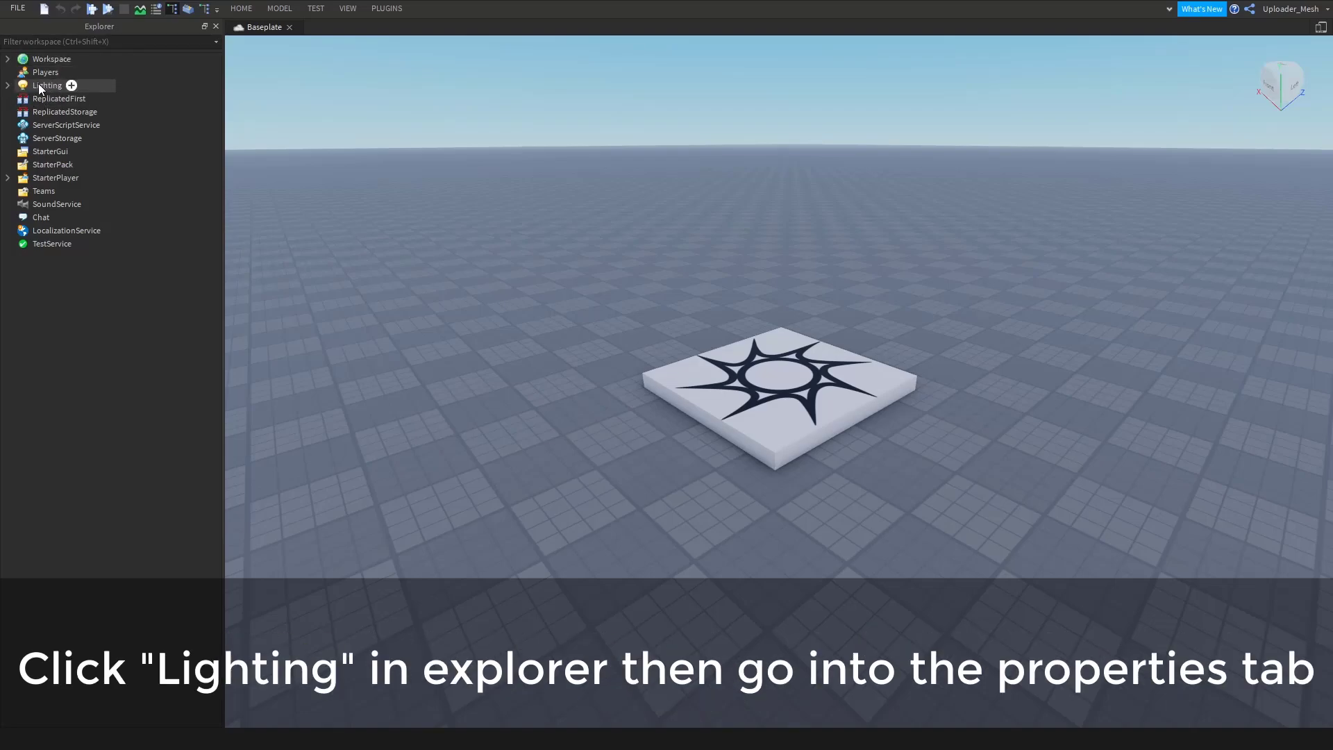
click(34, 86)
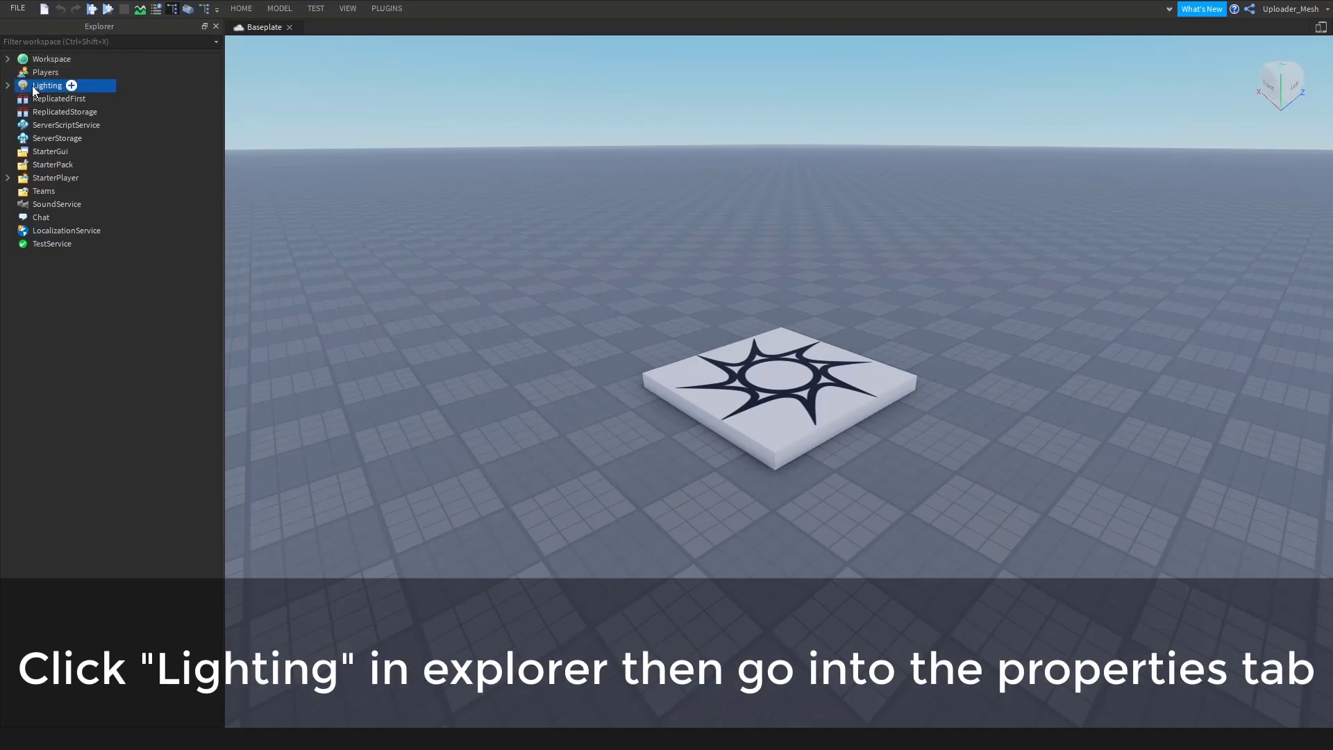
click(157, 9)
drag(372, 28, 117, 61)
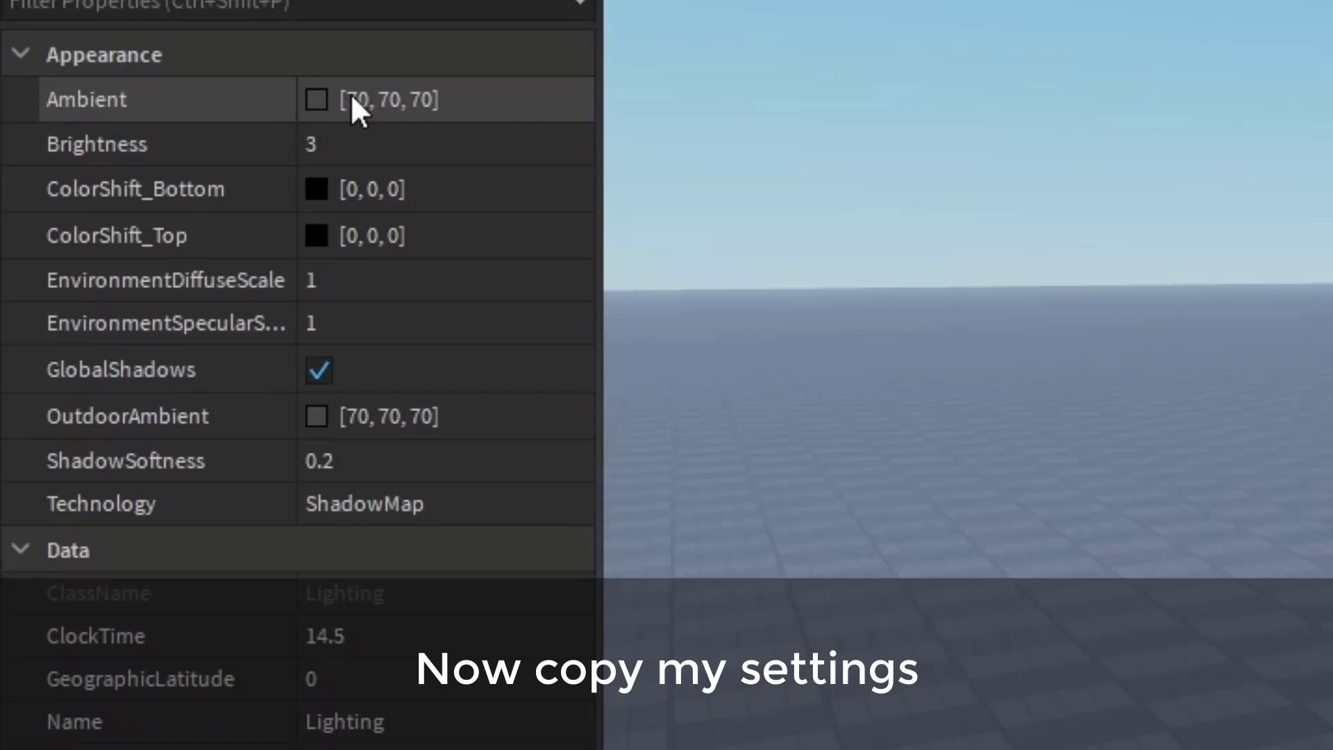
Set Lighting Ambient to 0, 120, 225 and Brightness to 3.5.
click(352, 97)
text(0, 120, 225)
key(Return)
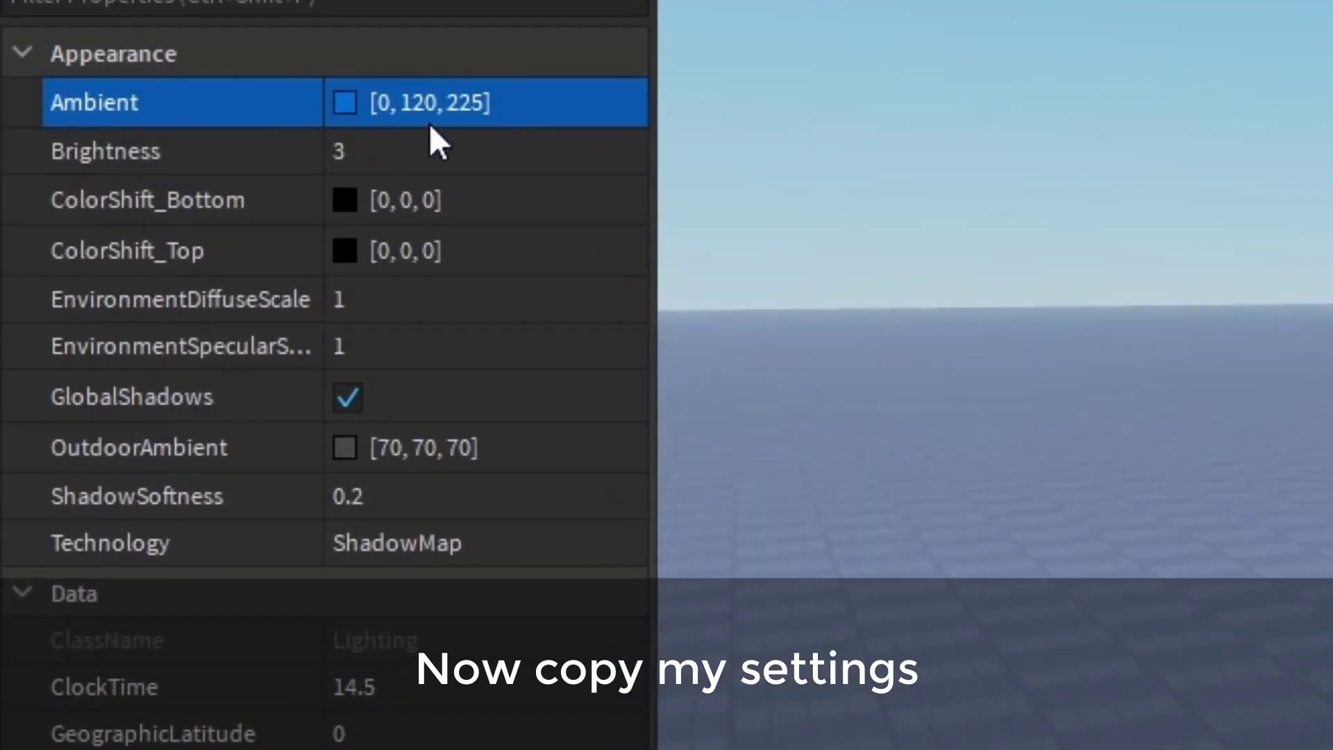
click(425, 156)
text(3.5)
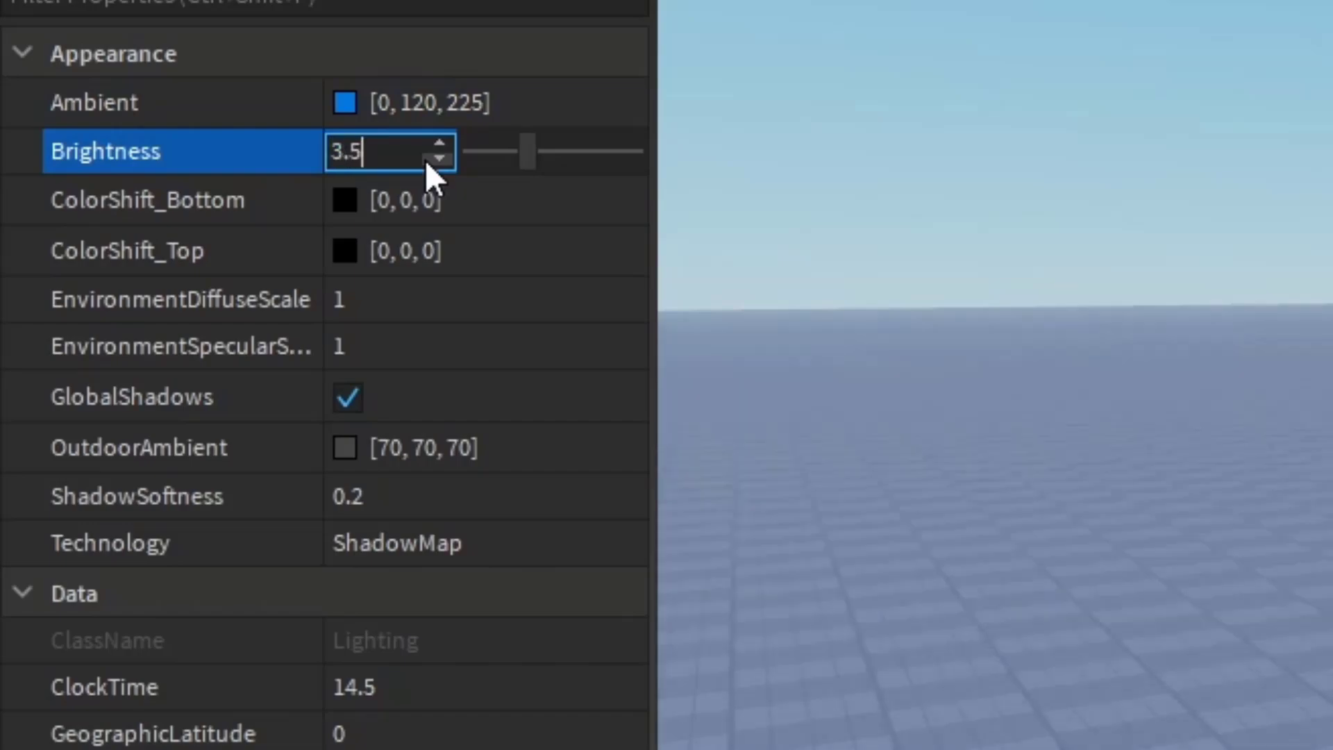
key(Return)
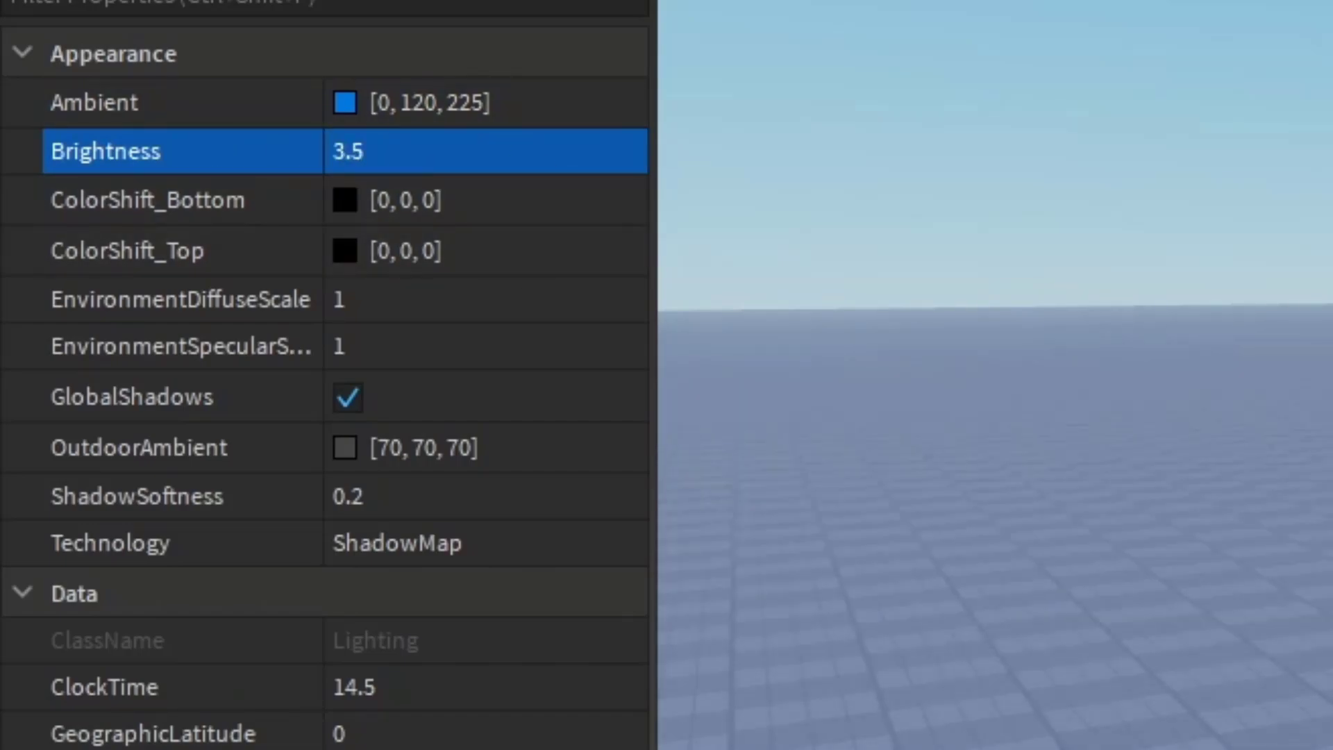
Set ColorShift_Bottom 255,170,0, ColorShift_Top 255,241,158 and OutdoorAmbient 0,38,255.
click(461, 197)
text(255, 170, 0)
key(Return)
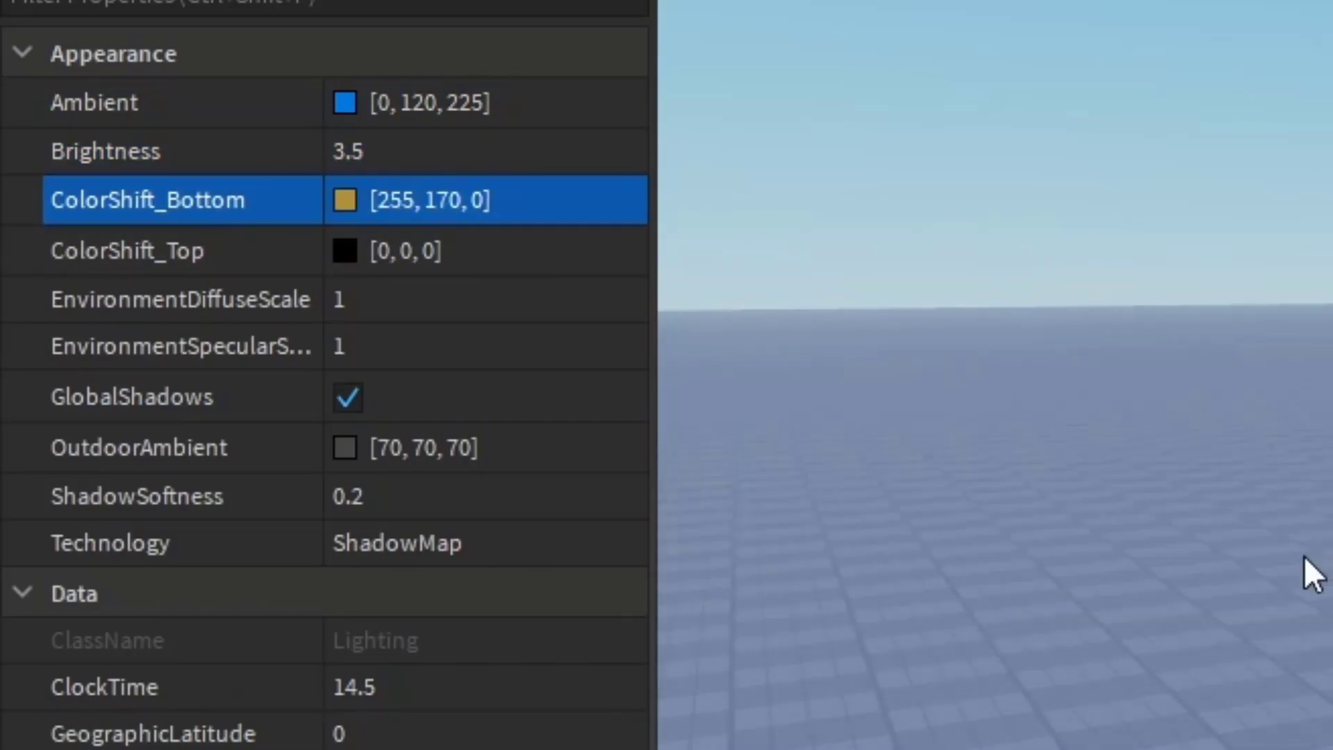
click(480, 256)
text(255, 241, 158)
key(Return)
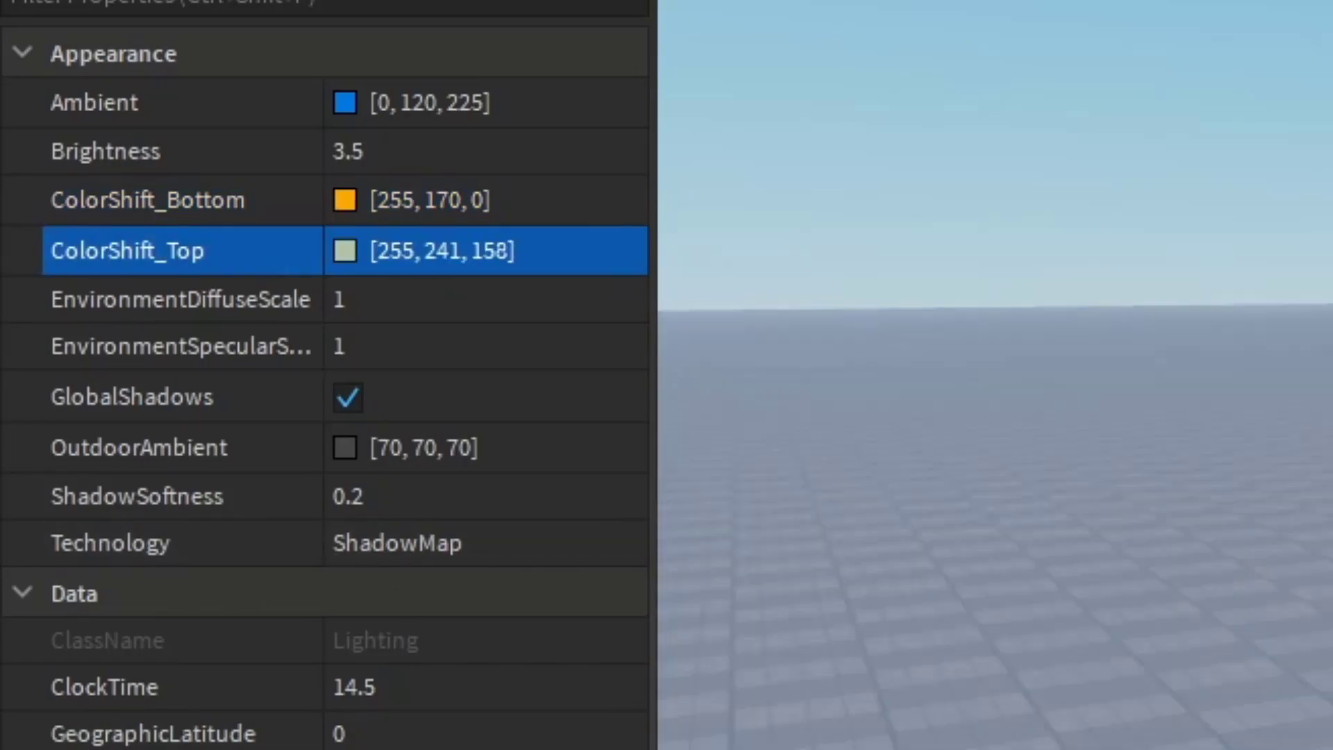
click(462, 444)
text(0, 38, 255)
key(Return)
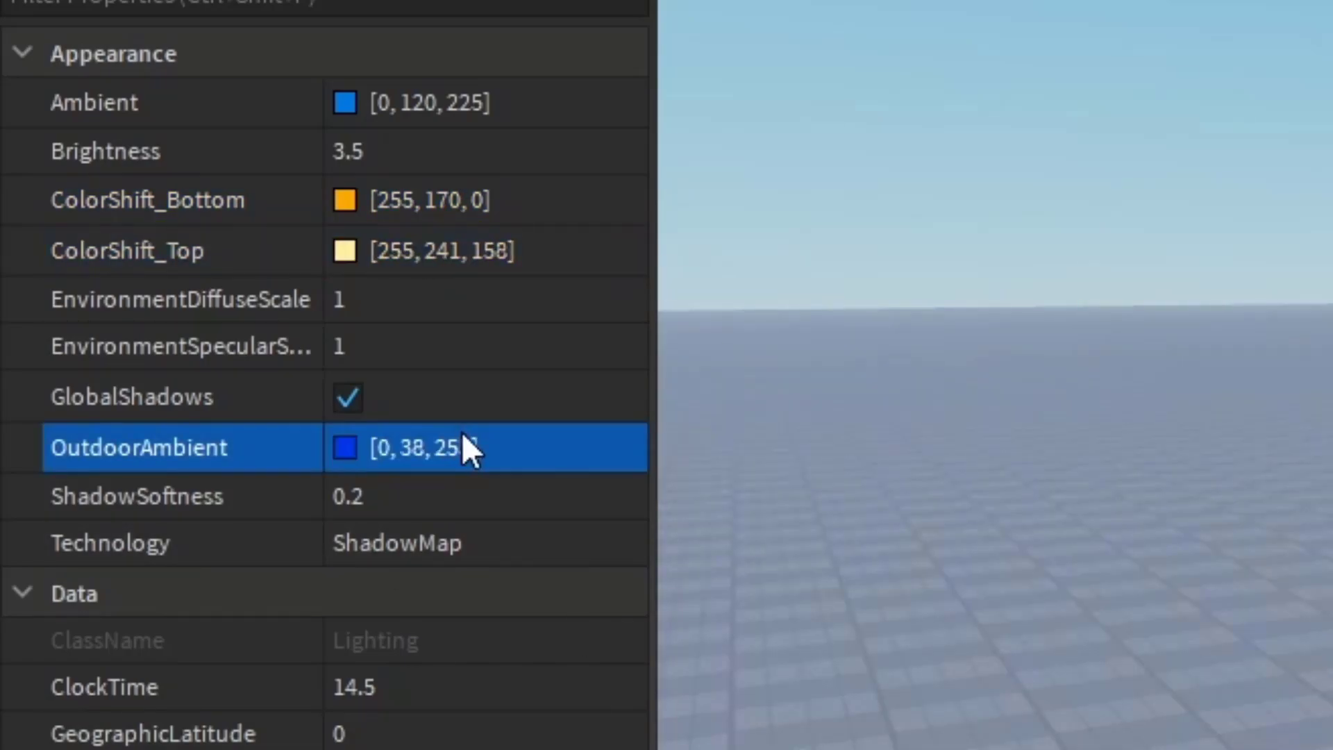
Set ShadowSoftness to 0.05 and GeographicLatitude to -10.12.
click(417, 496)
text(0.05)
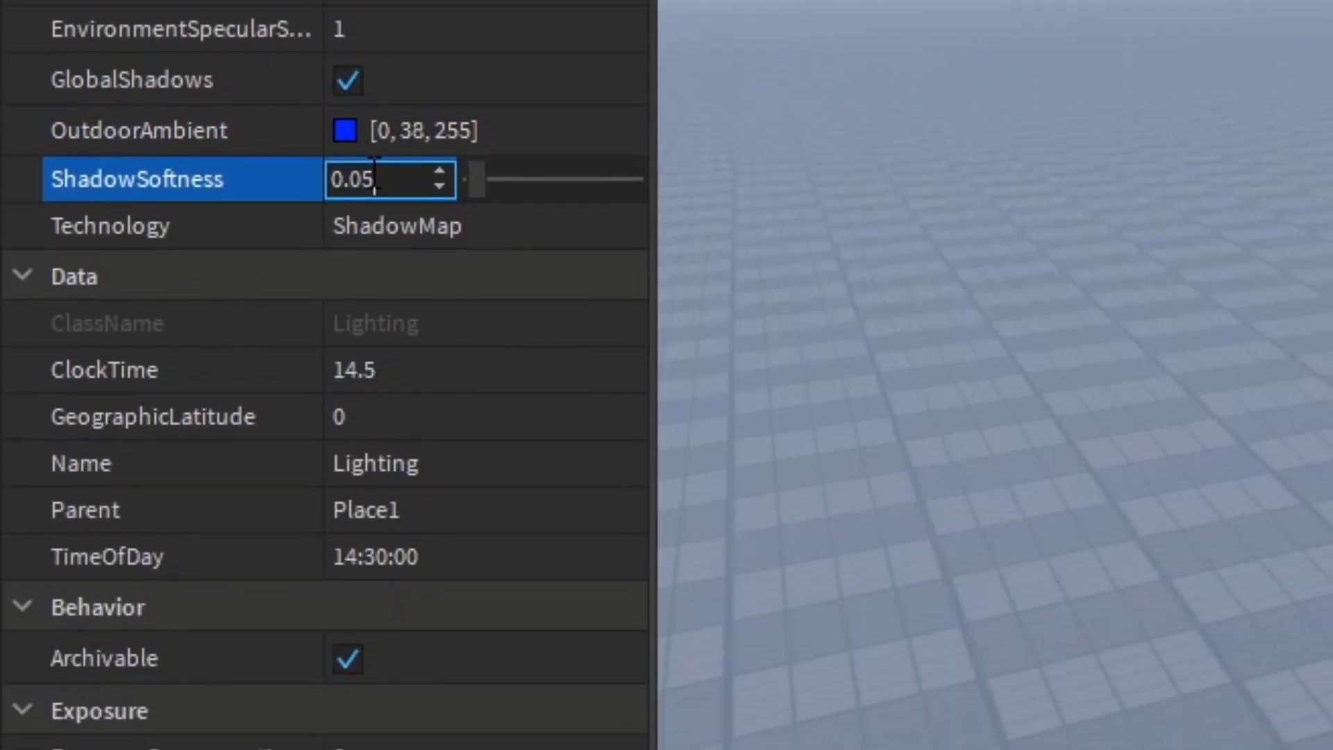
key(Return)
click(527, 334)
text(-10.12)
key(Return)
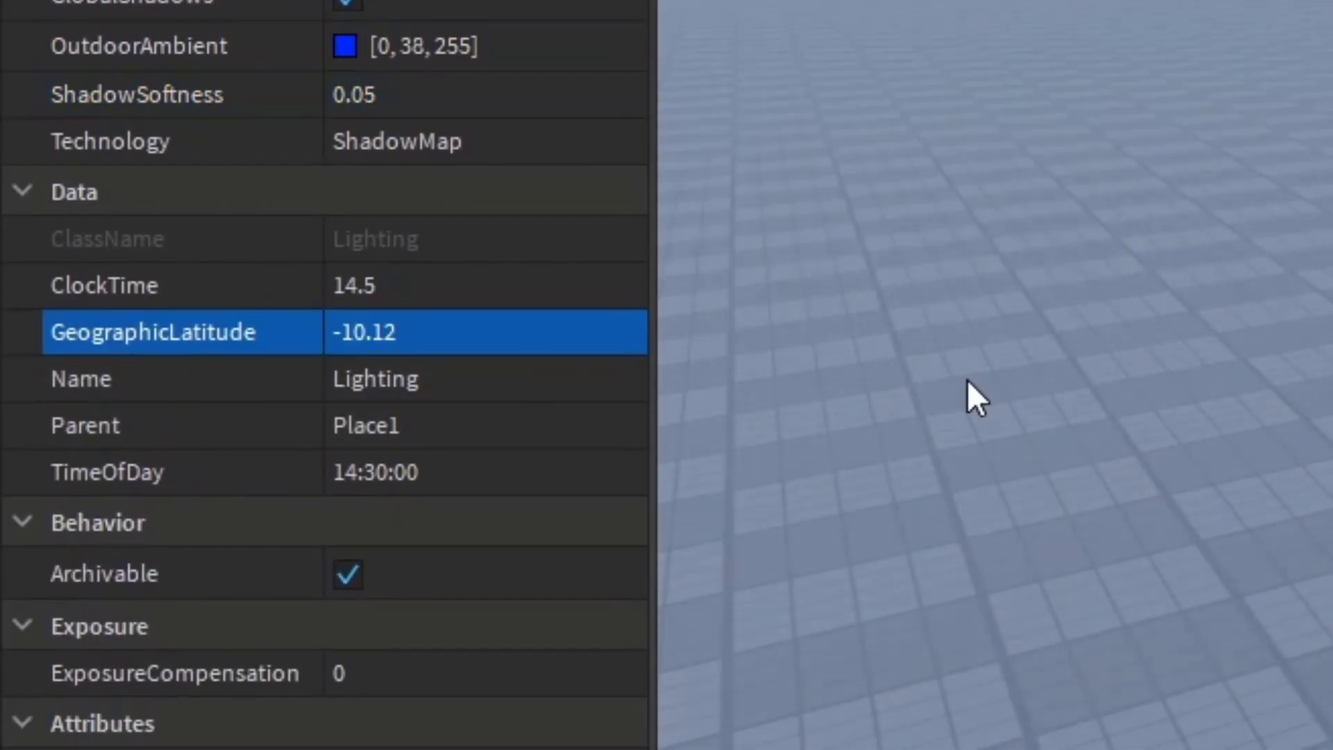
Set TimeOfDay to -11:01:57 and ExposureCompensation to 0.15.
click(461, 472)
text(-11:01:57)
key(Return)
click(405, 672)
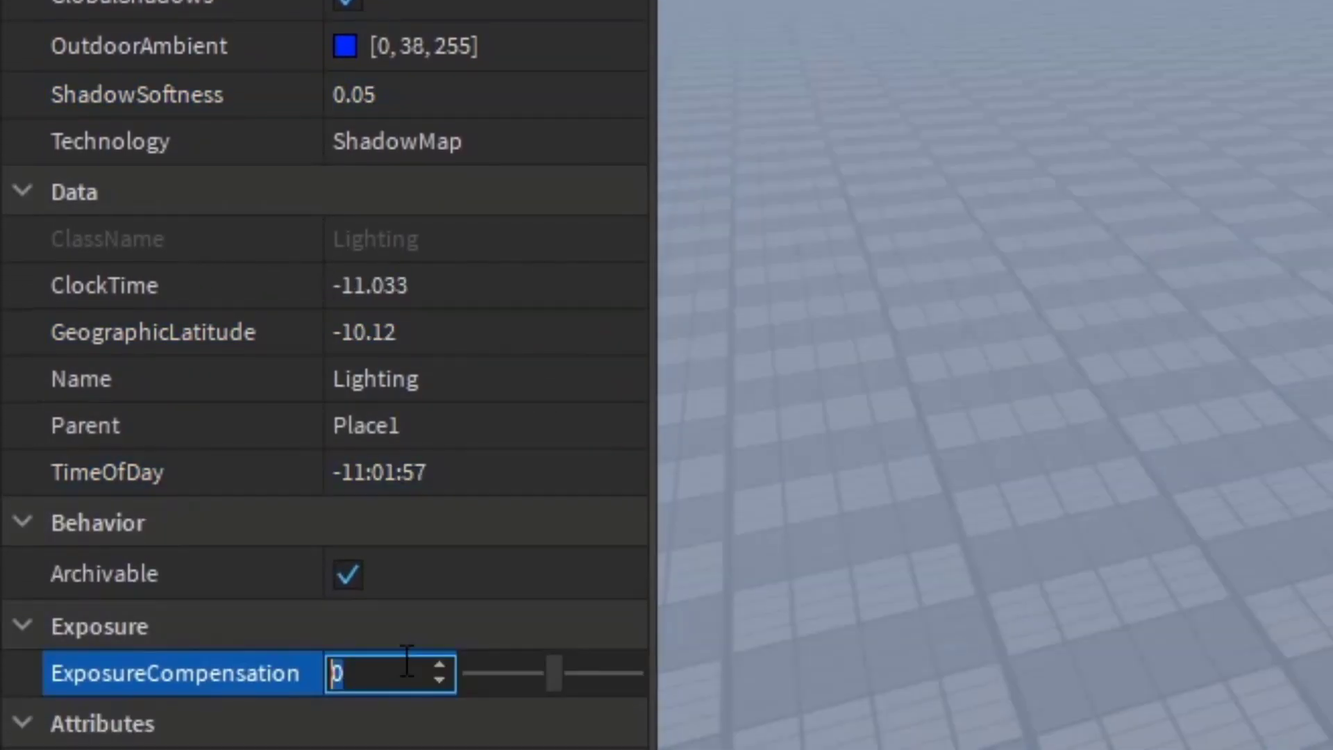
text(0.15)
key(Return)
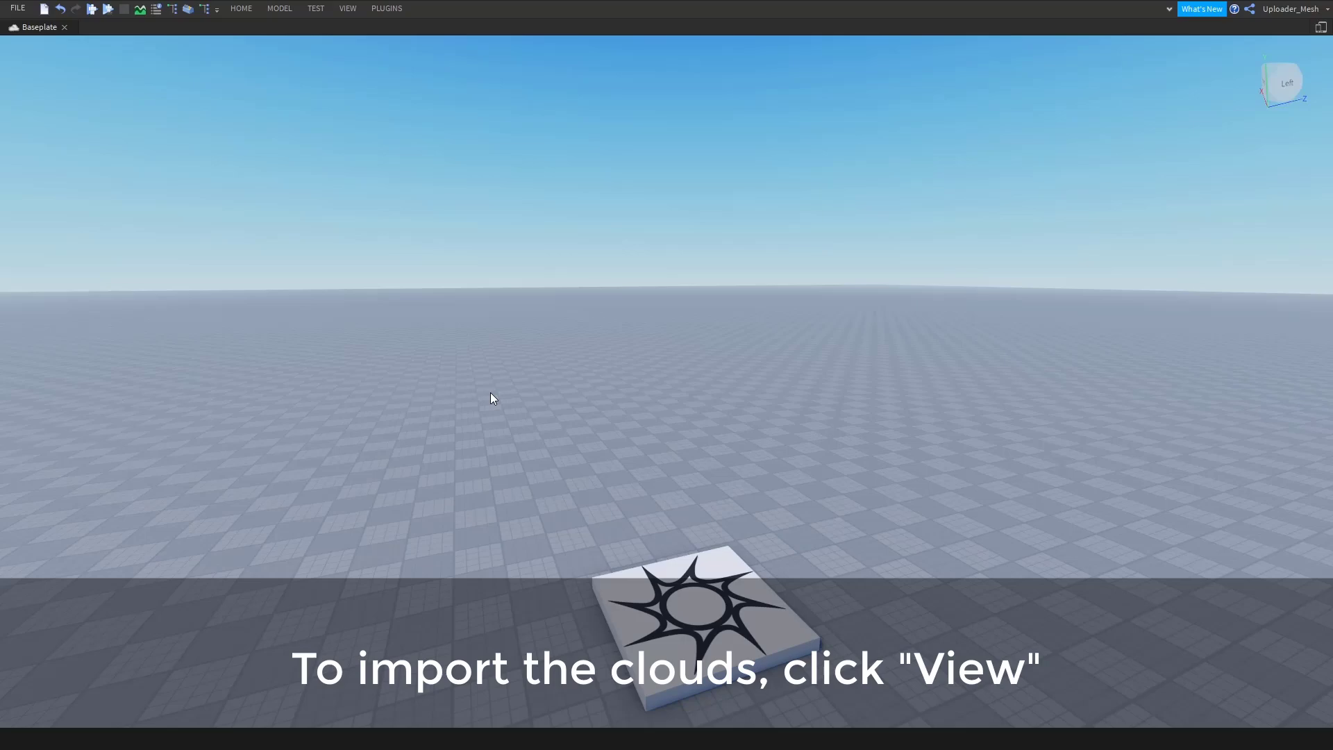
Show the Asset Manager panel from the View tab.
click(348, 9)
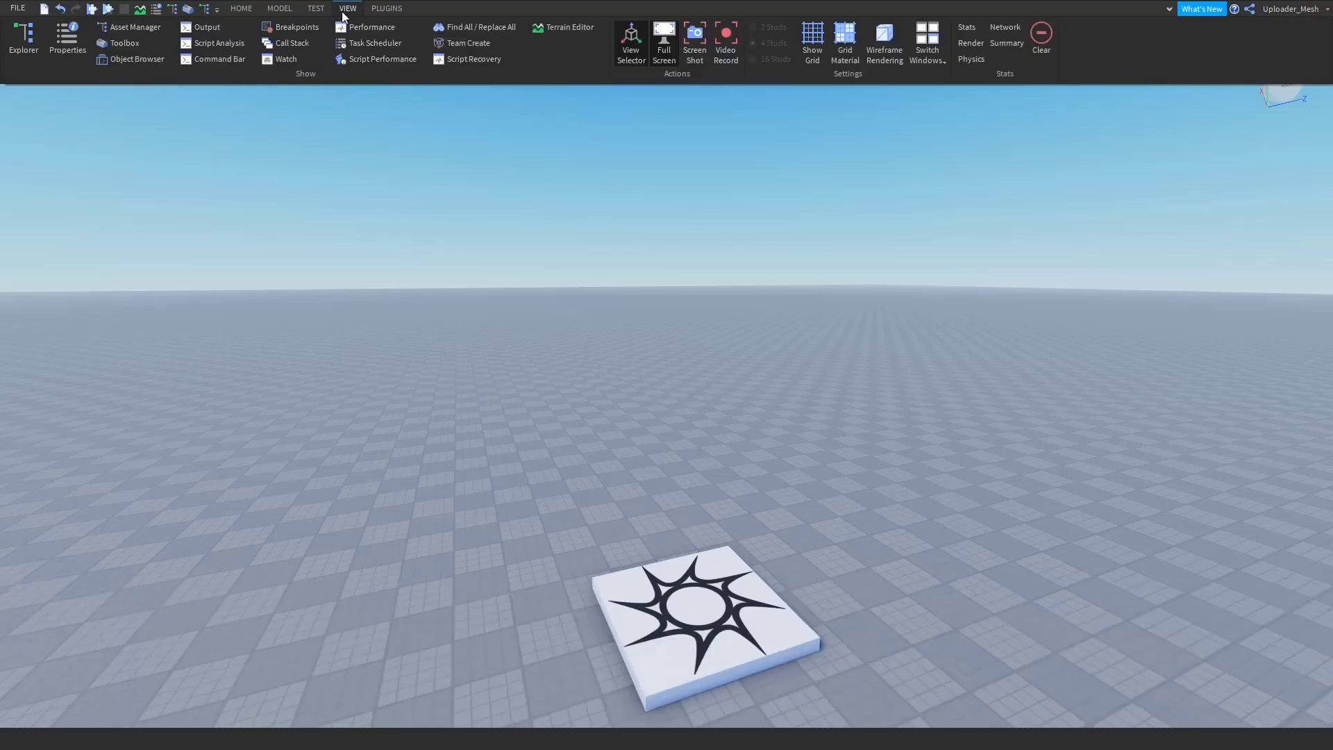
click(123, 28)
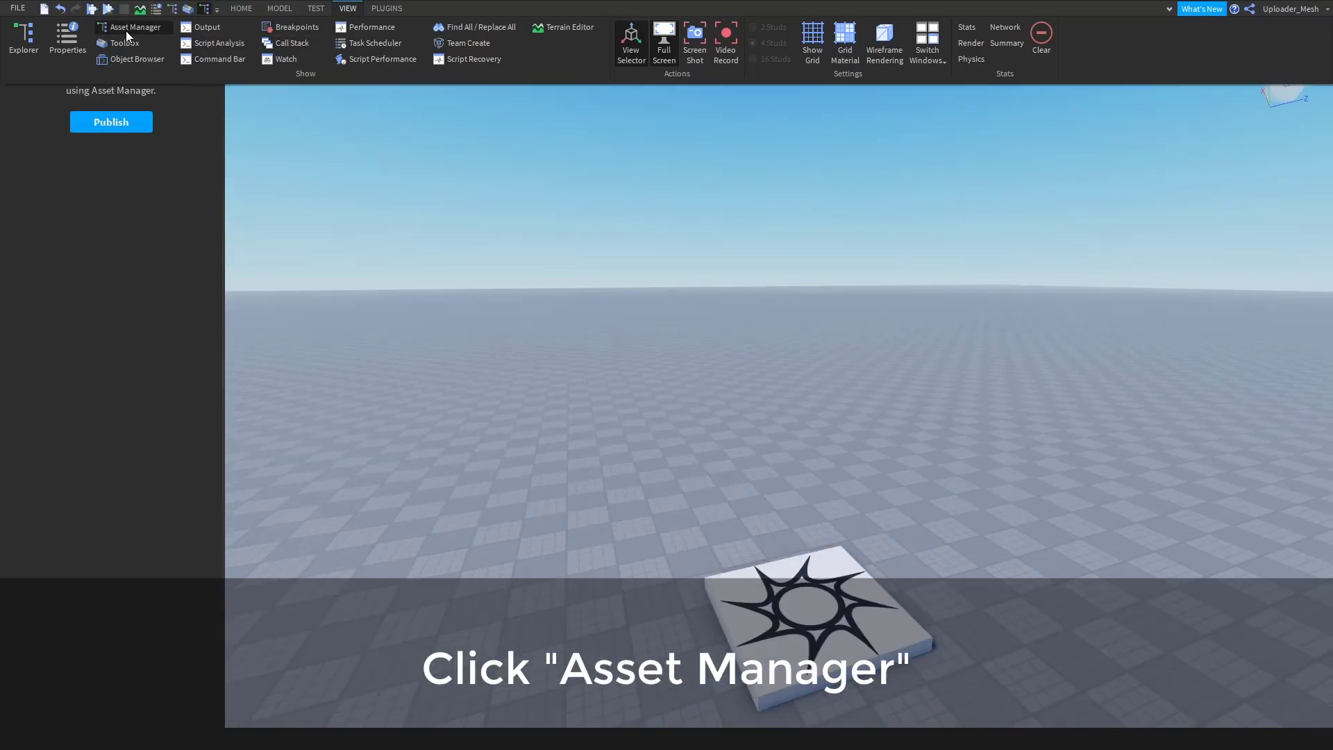
Publish the place as a new game named 'Tutorial' and dismiss the success message.
click(138, 128)
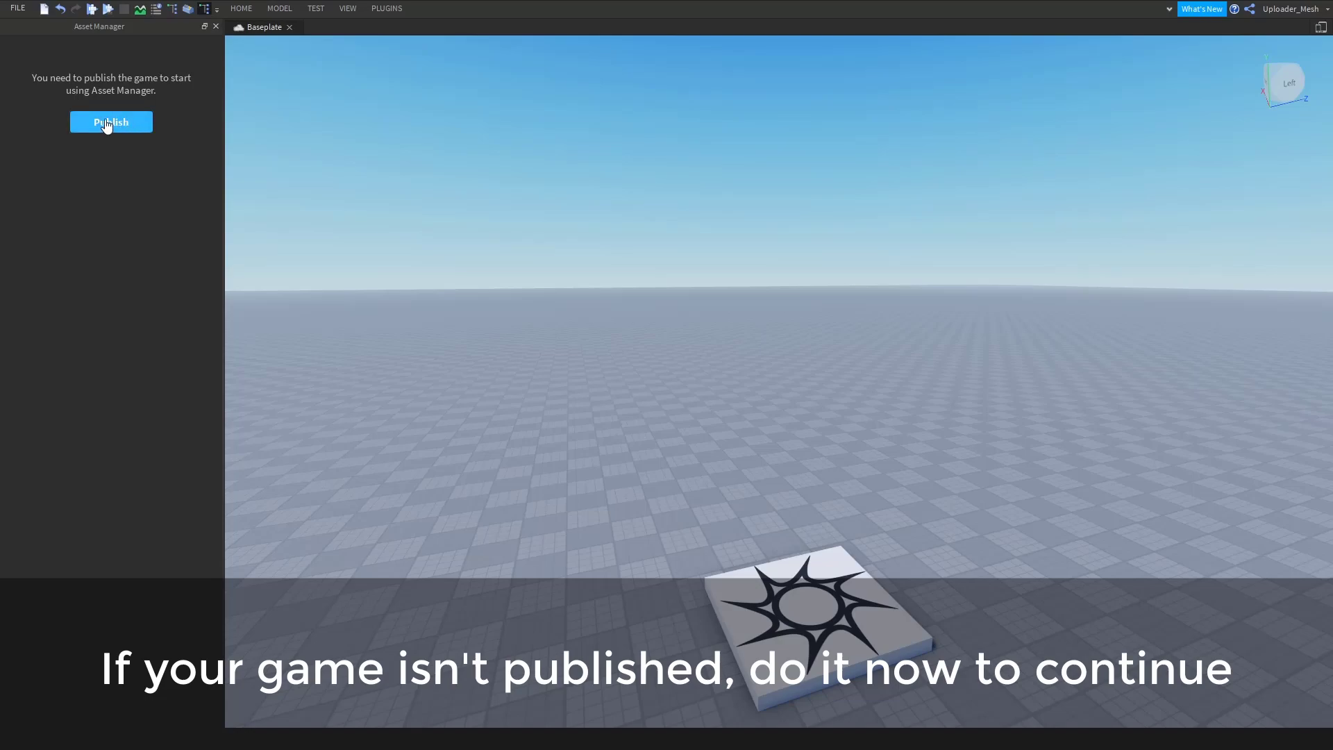
text(T)
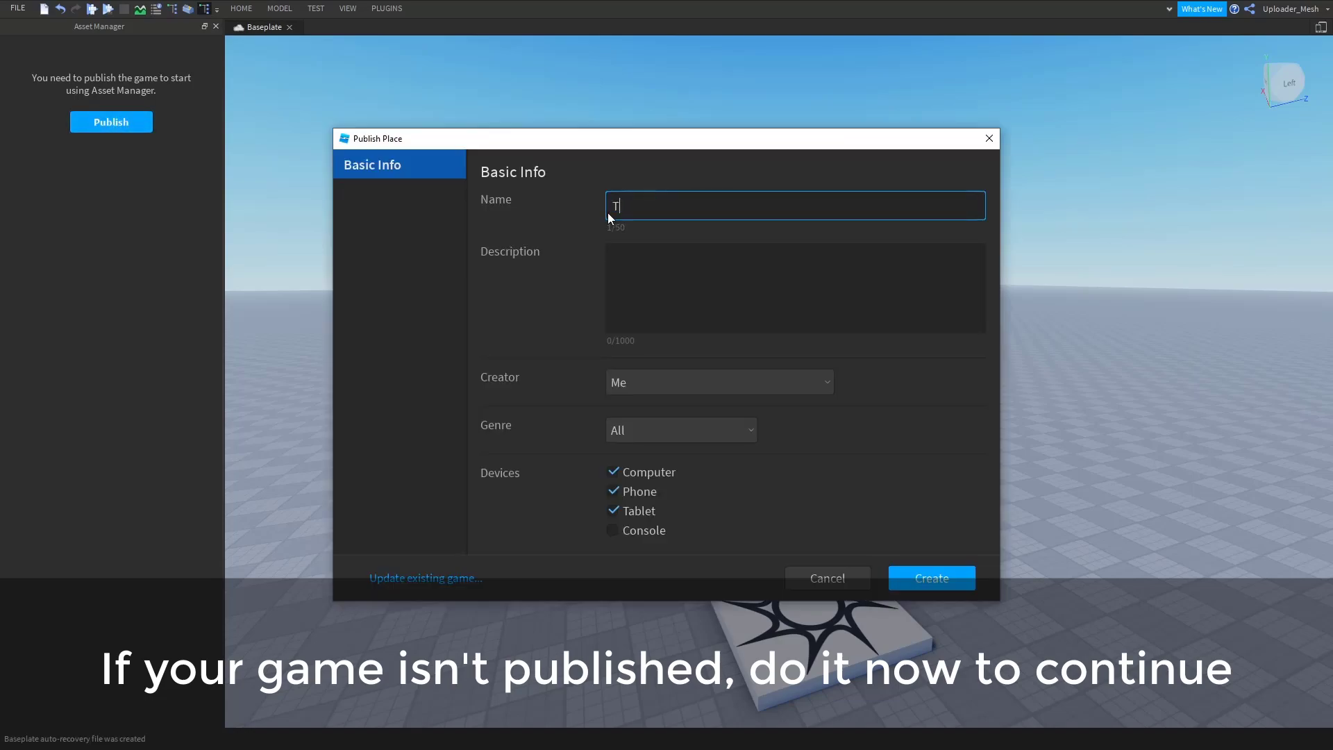
text(utorial)
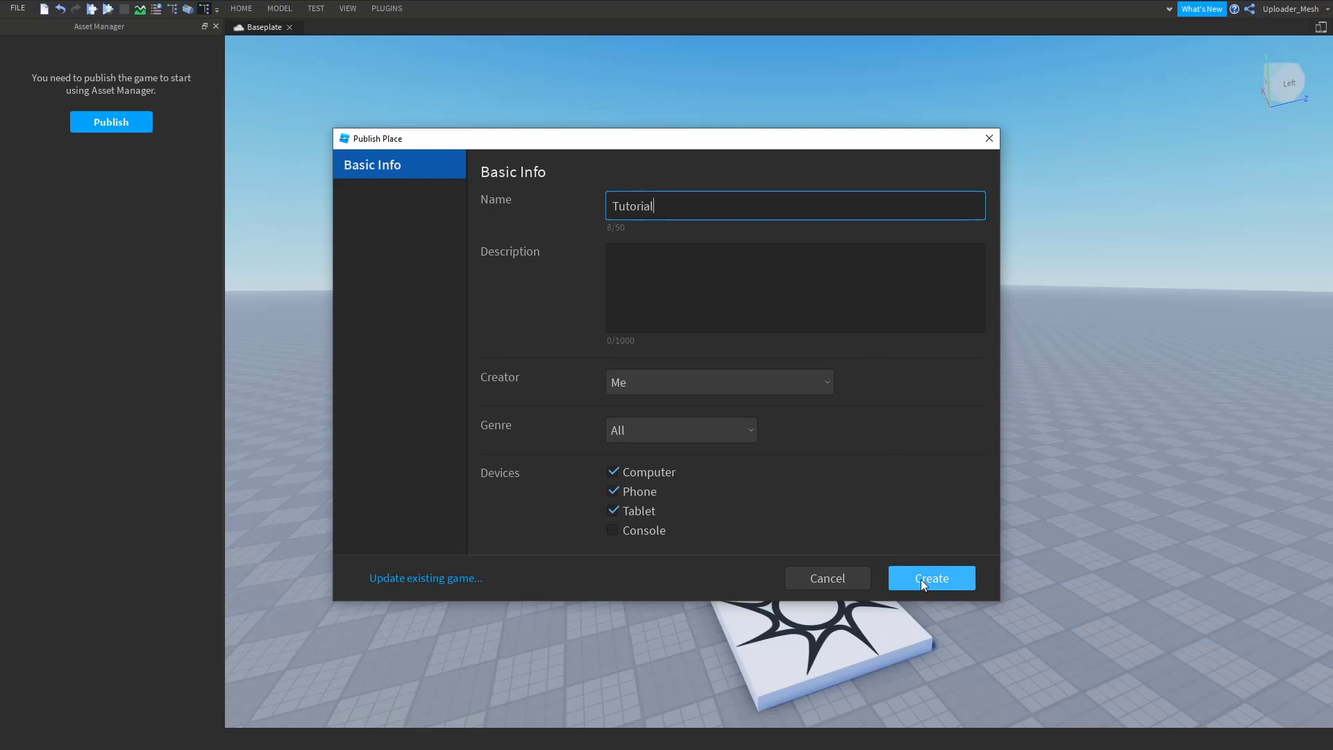
click(920, 579)
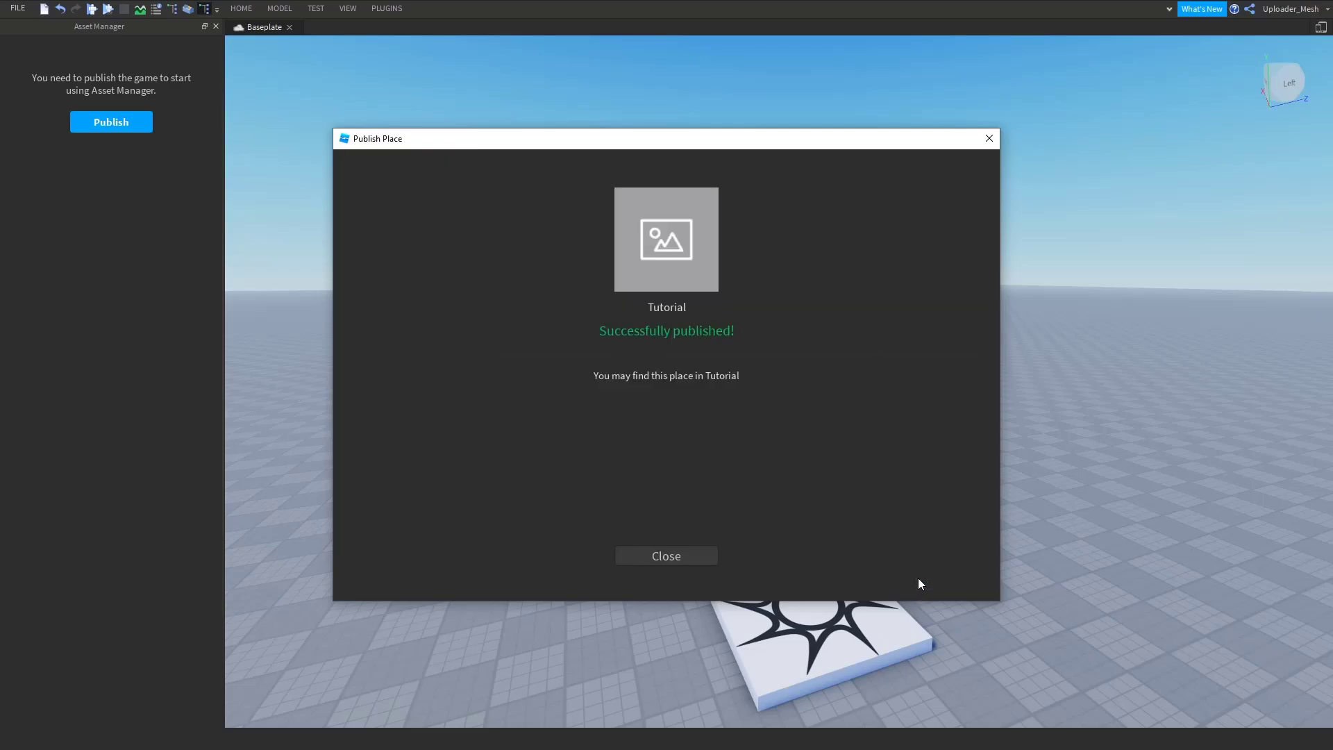
click(643, 558)
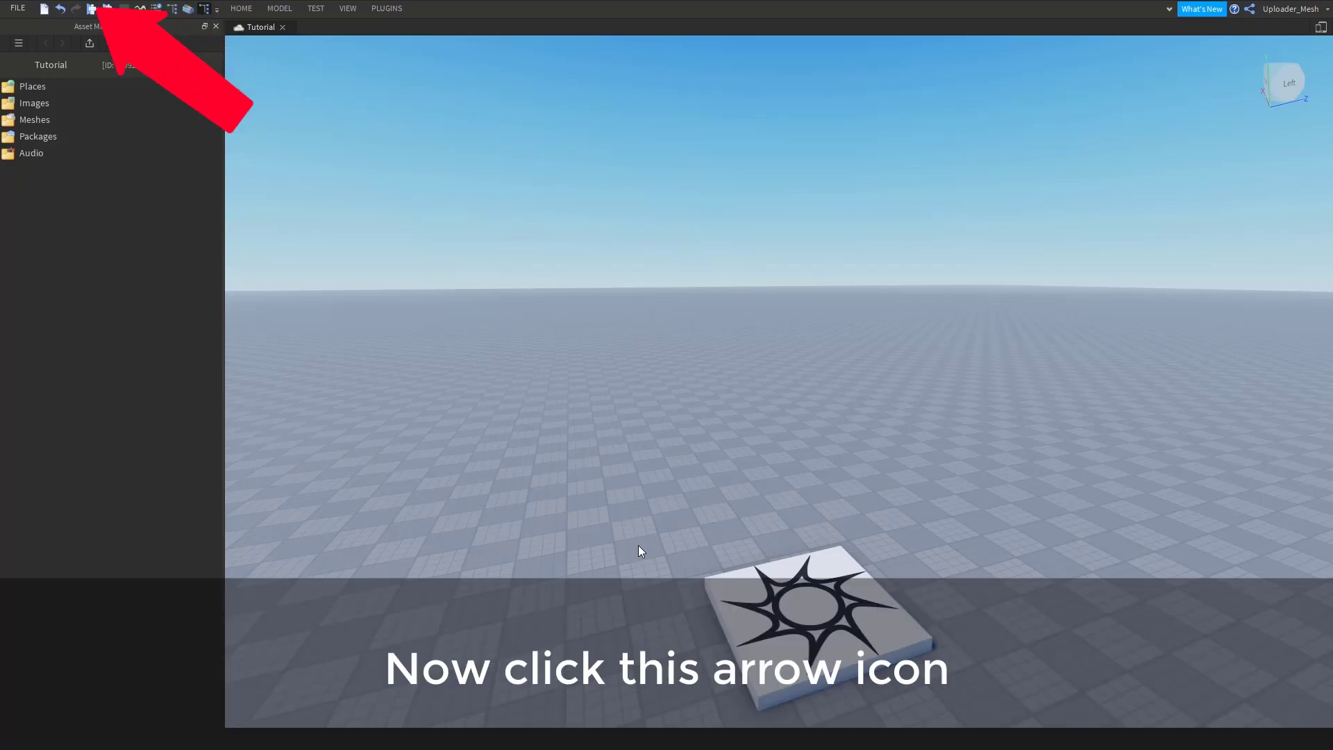
Import Clouds.fbx into the assets with 'Import file as single mesh' enabled.
click(89, 43)
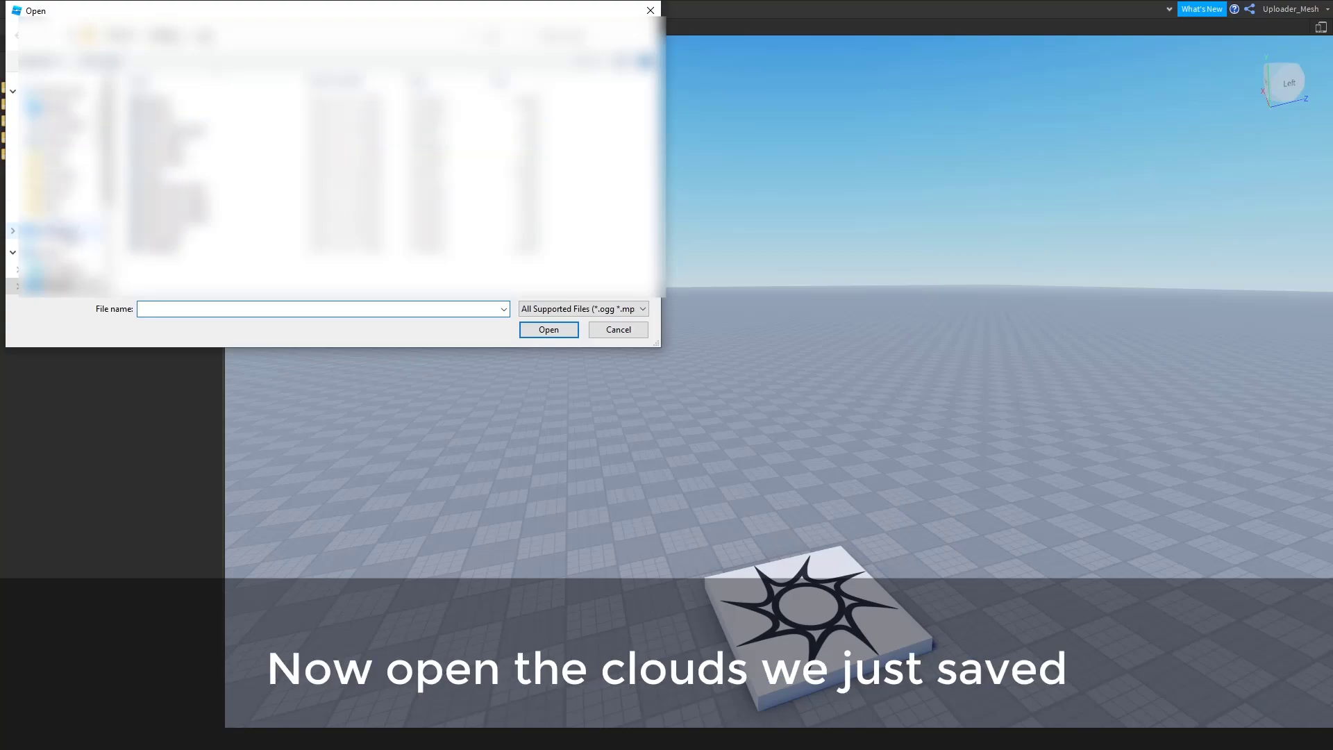
click(59, 285)
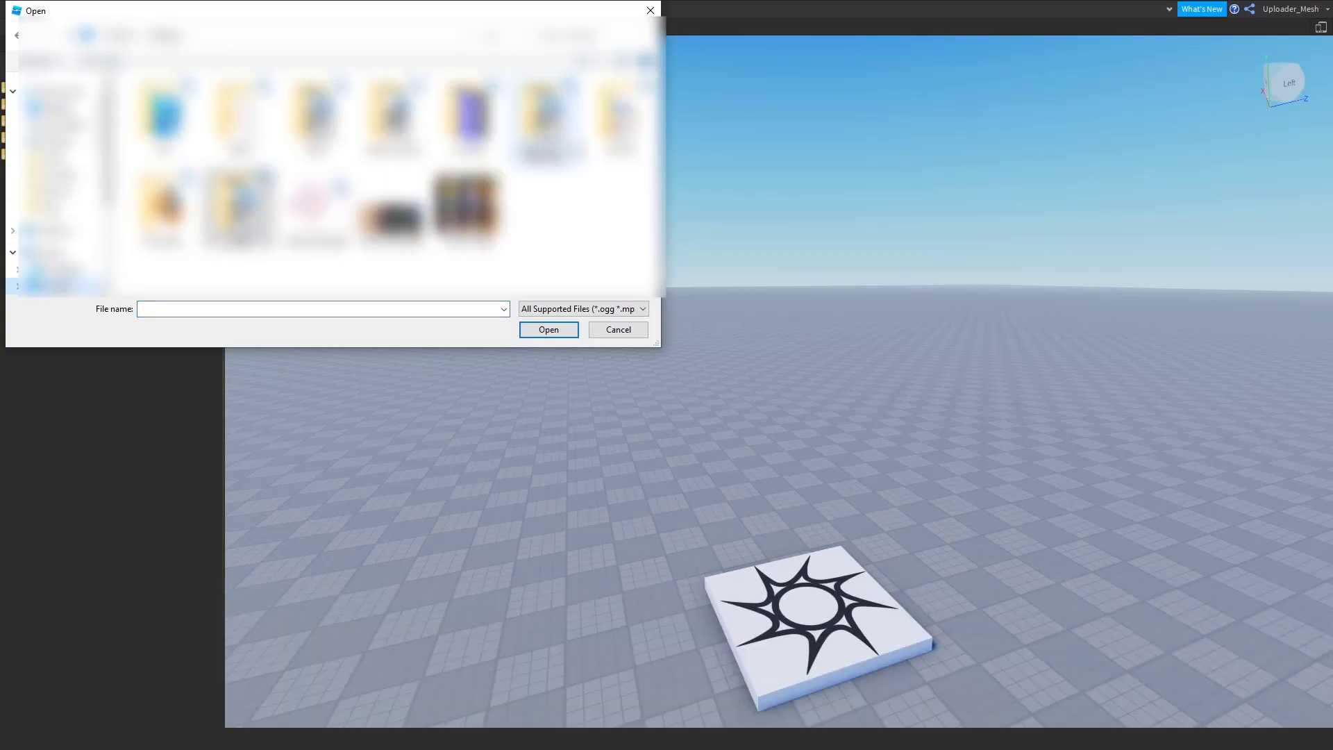
double_click(392, 115)
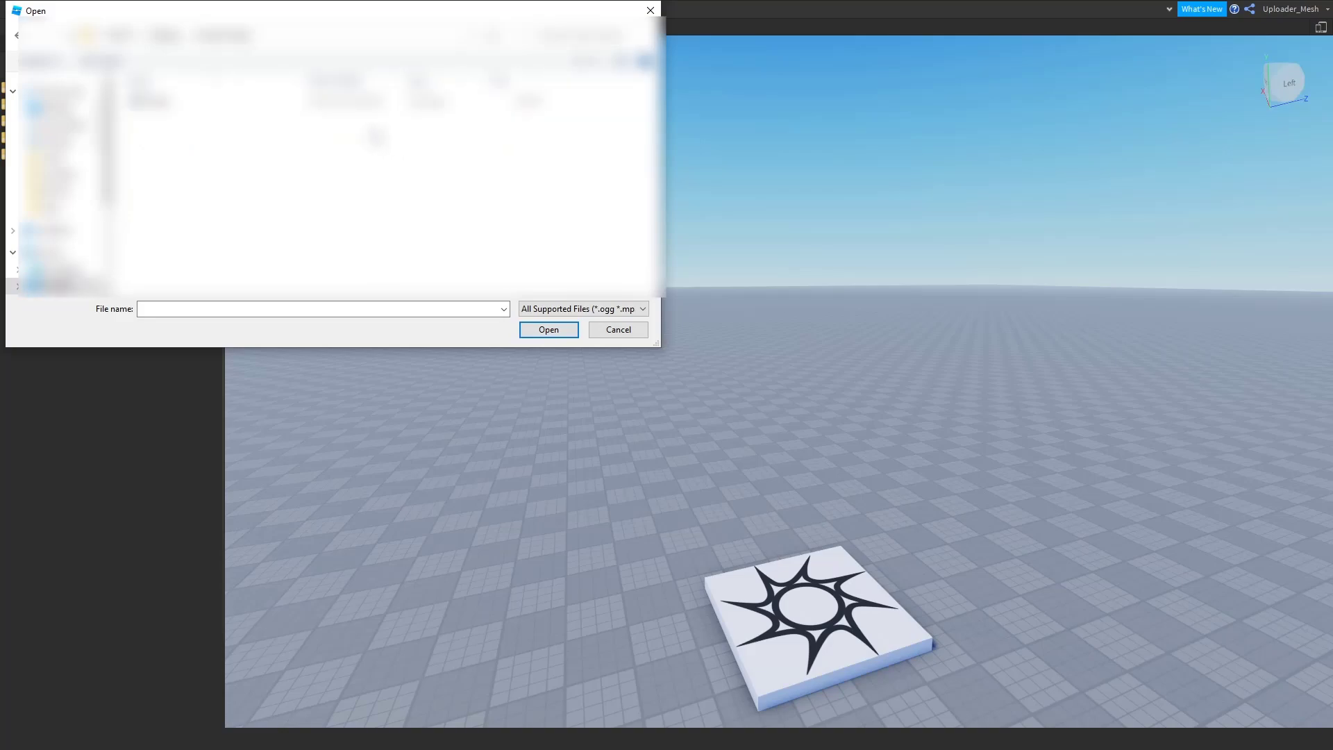
click(222, 107)
click(547, 328)
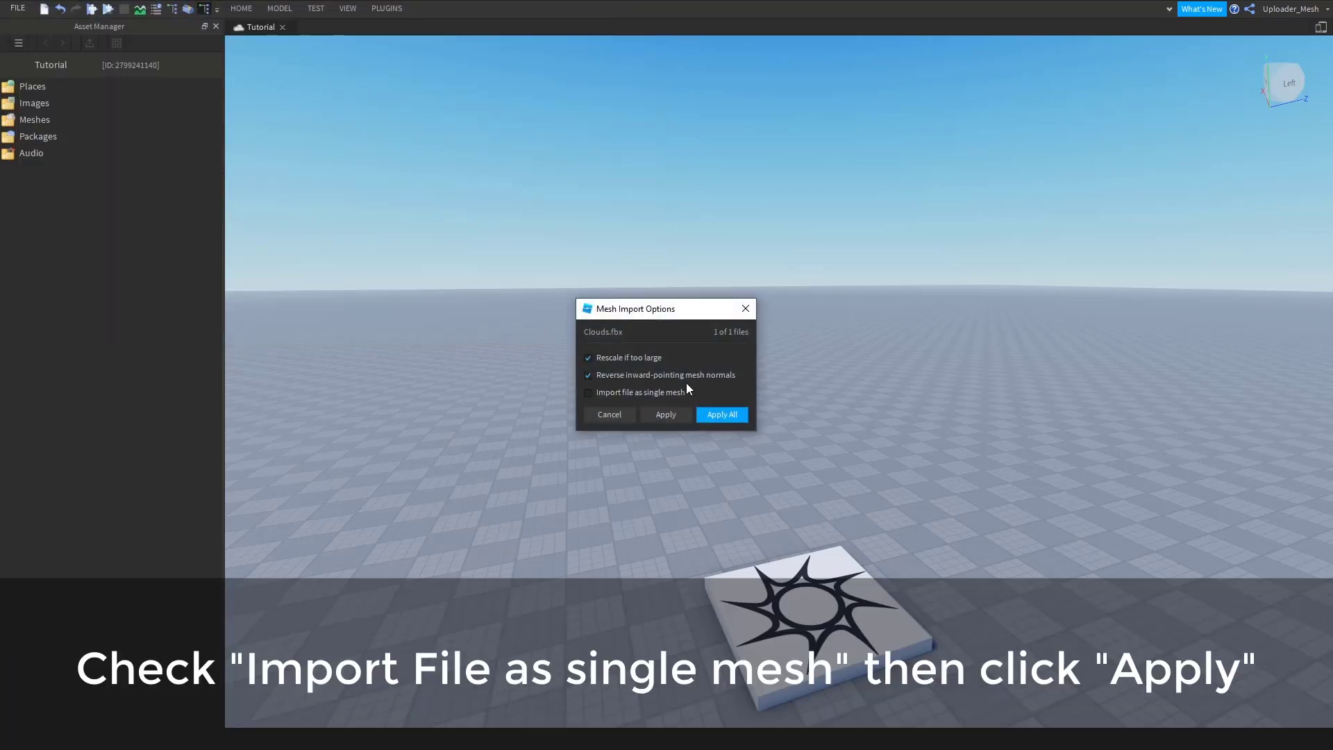
click(669, 393)
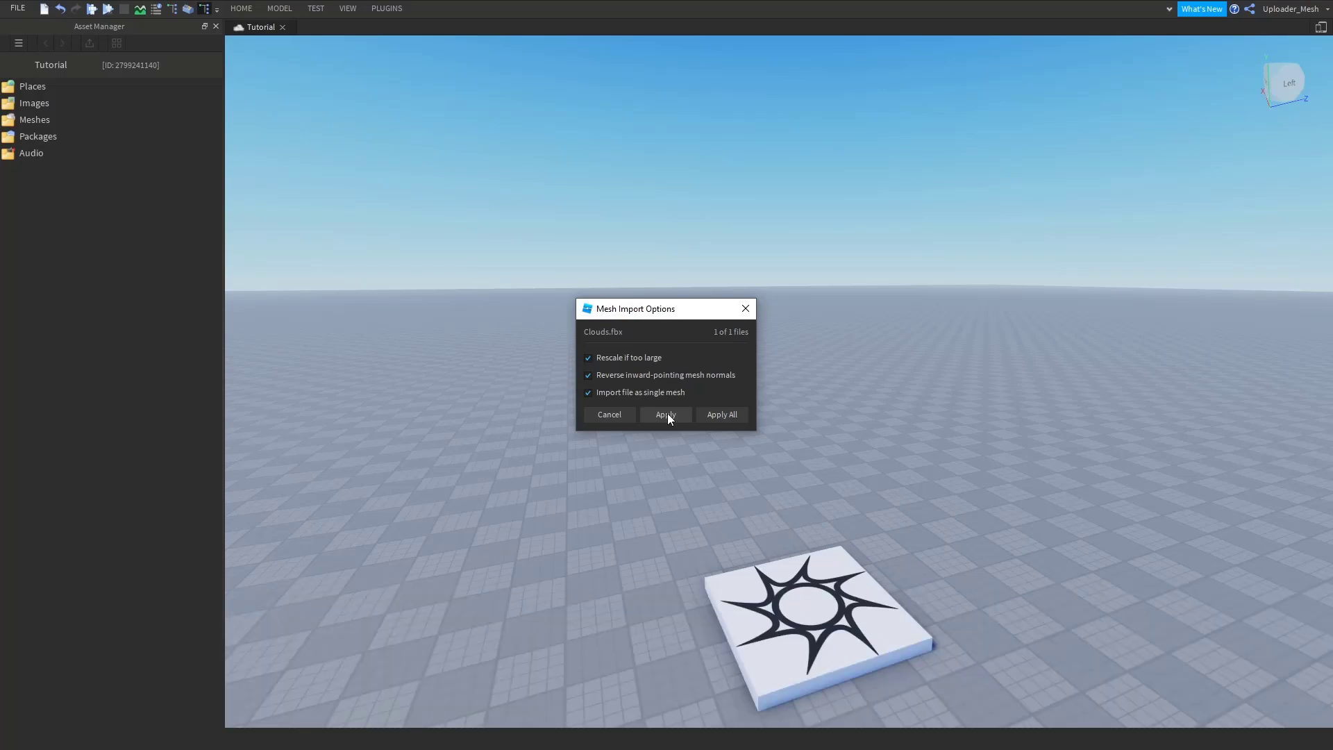
click(668, 413)
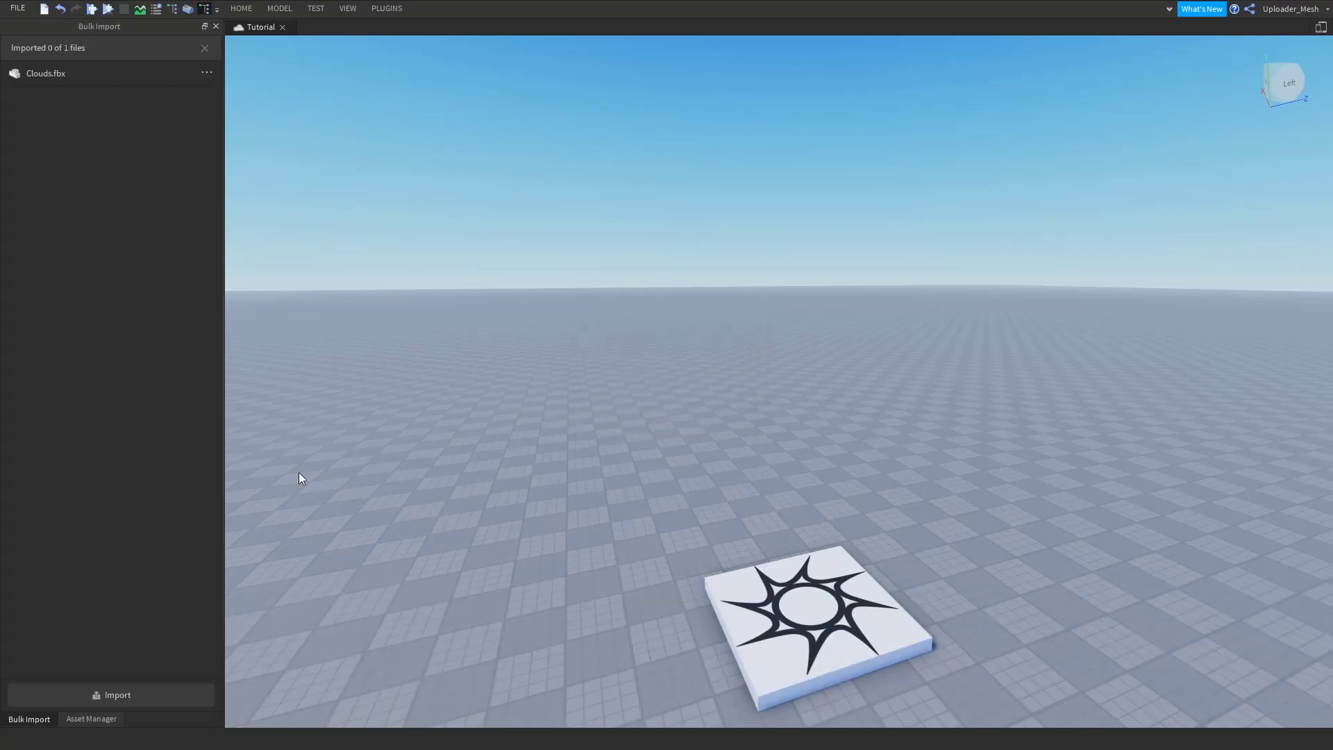
Insert the Clouds mesh from Asset Manager into the scene.
click(91, 718)
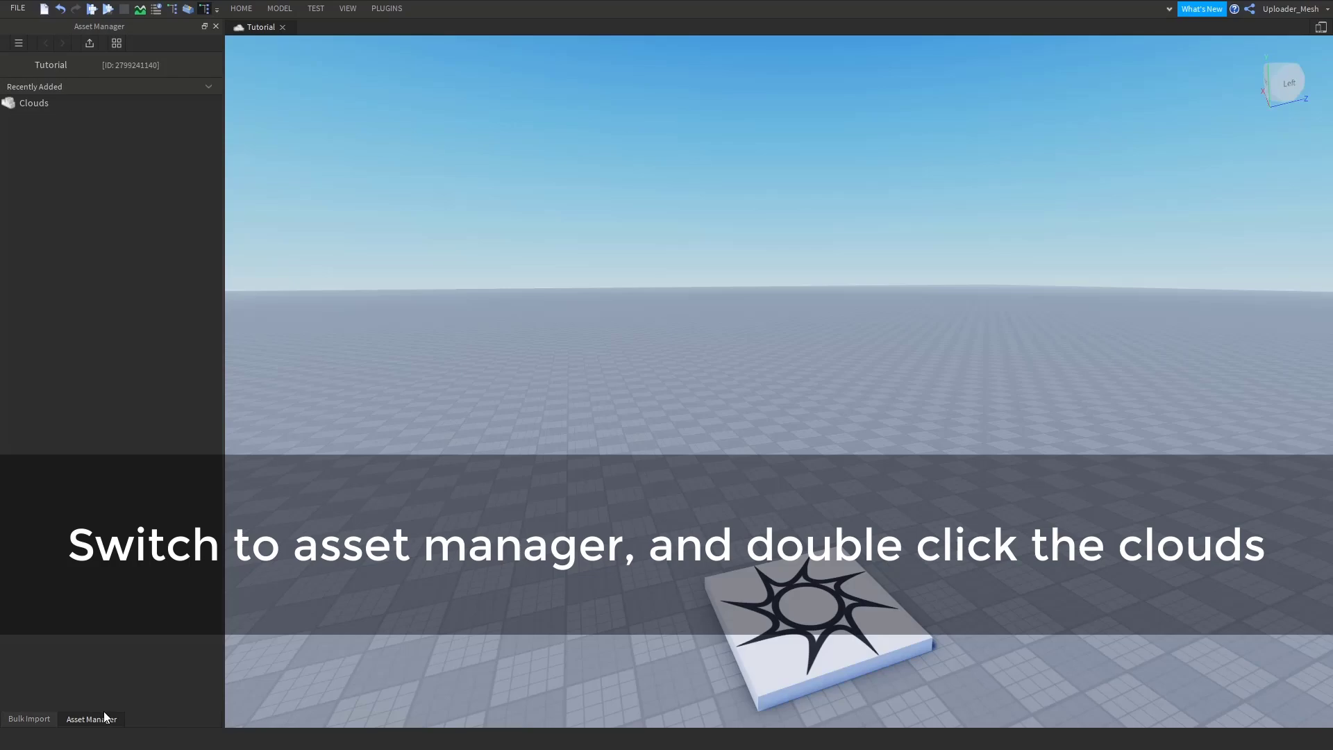
double_click(35, 104)
scroll(729, 420, down, 5)
scroll(666, 389, down, 3)
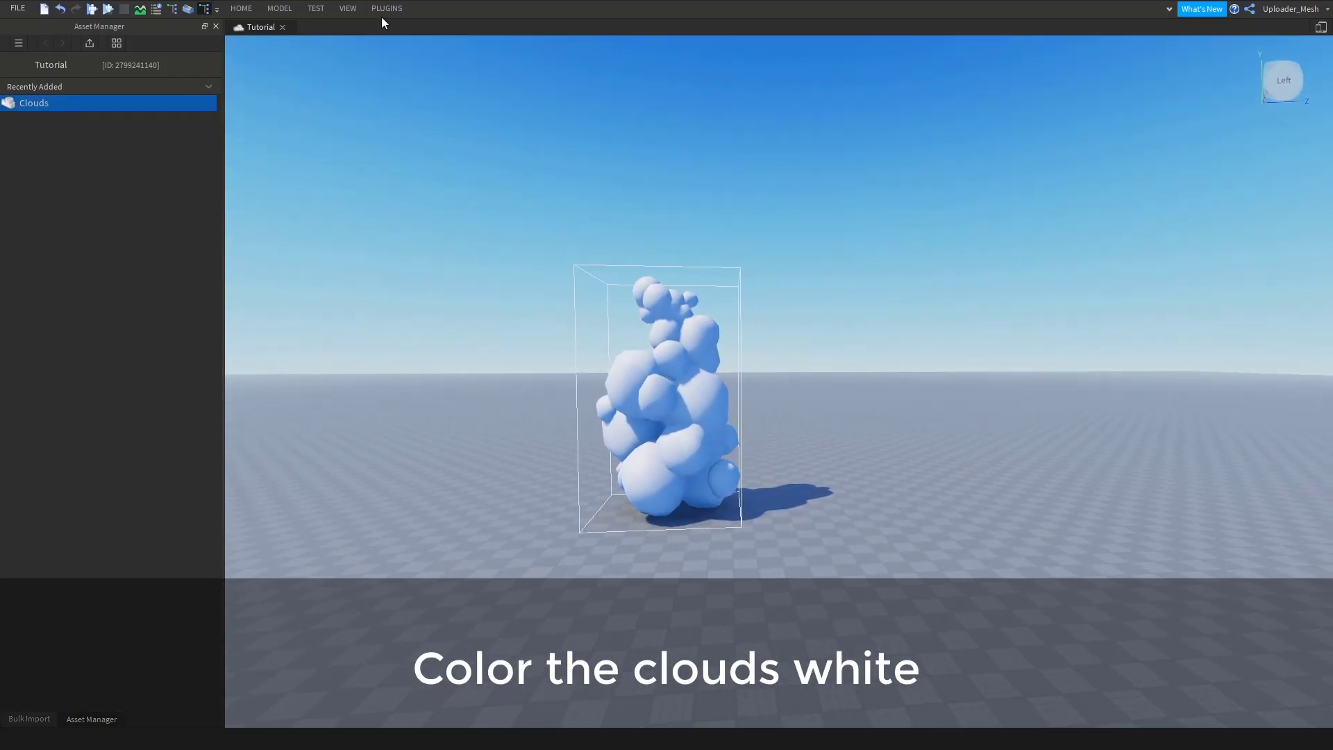
With the building plugins shown, lift the cloud mesh up into the sky and deselect it.
click(386, 9)
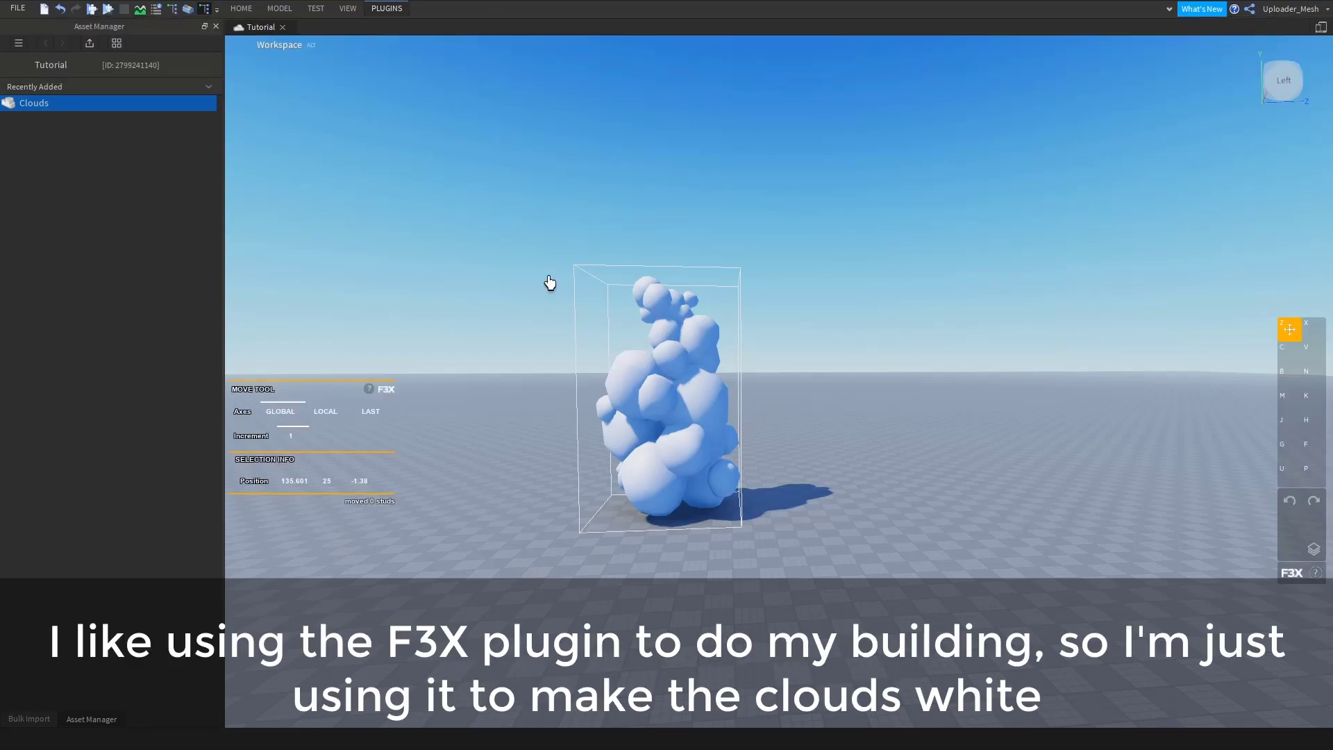
click(681, 490)
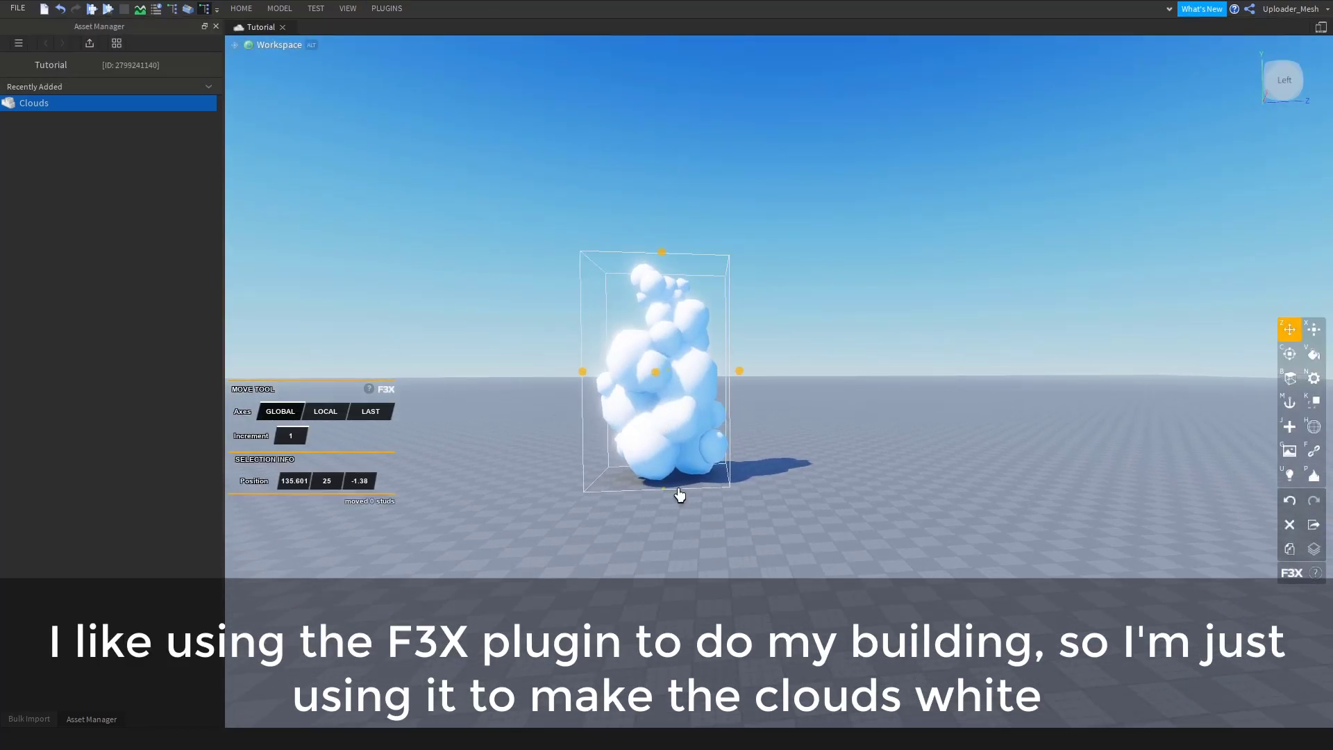
drag(666, 476, 651, 351)
click(810, 307)
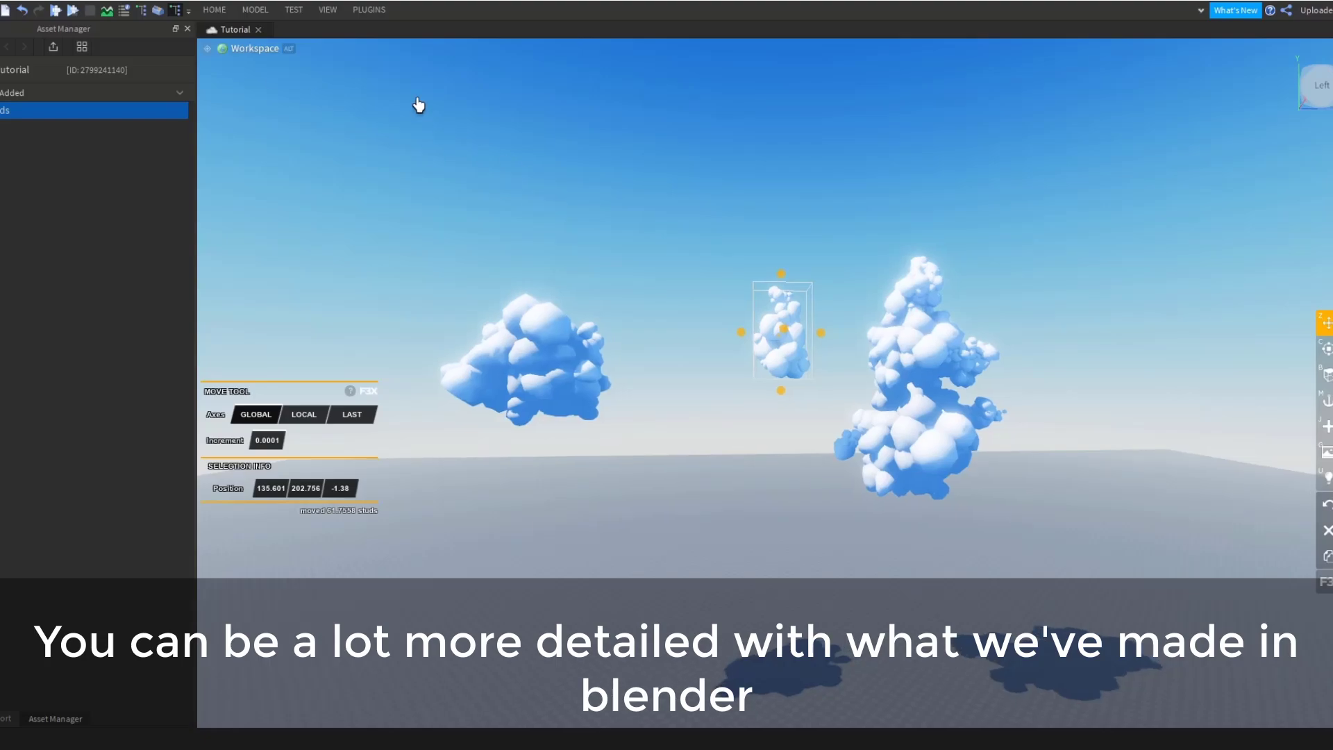
click(214, 9)
click(93, 28)
click(760, 308)
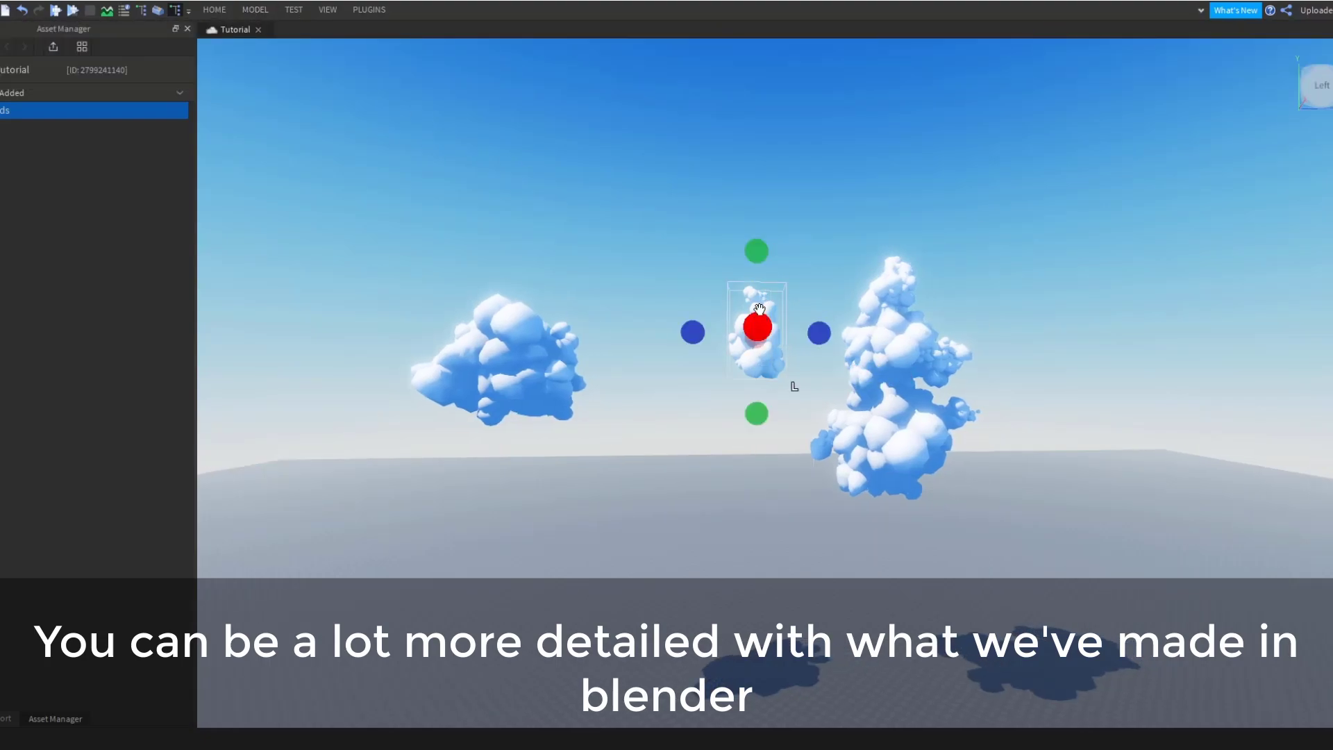
drag(756, 251, 756, 101)
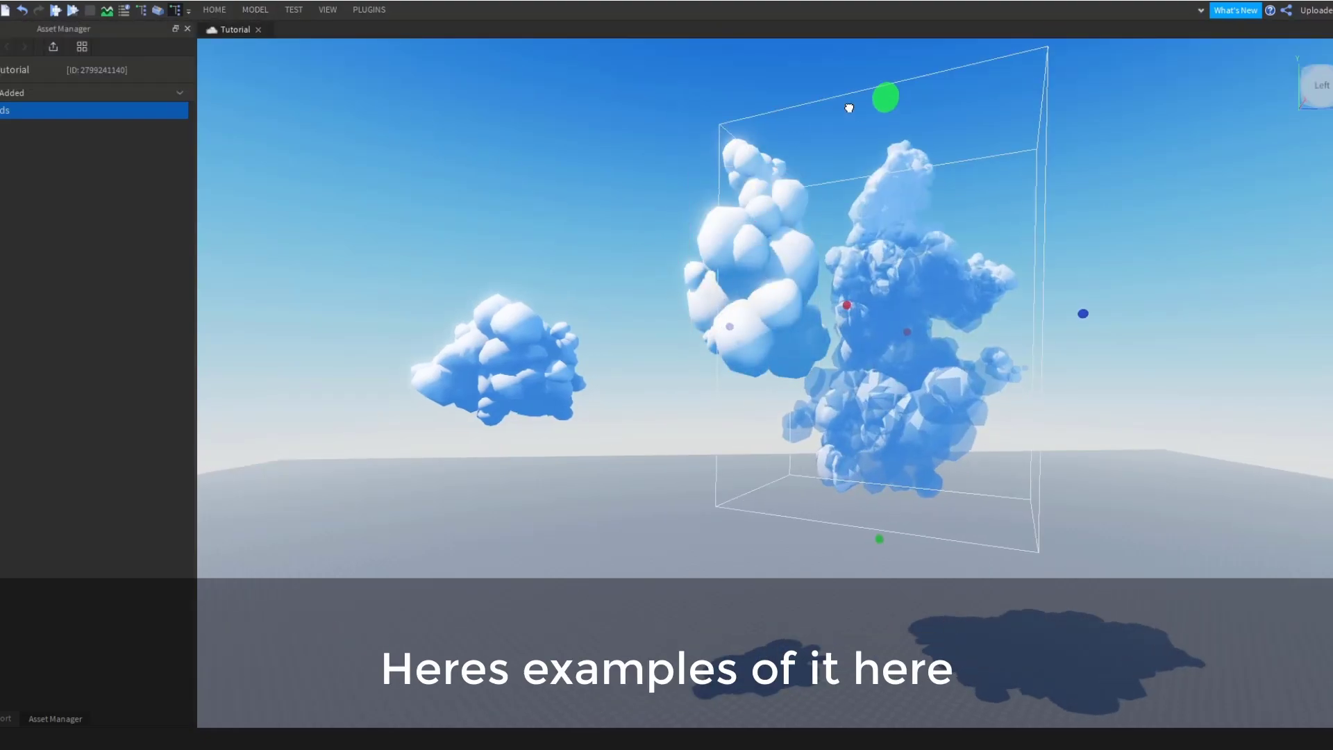
drag(881, 542, 880, 409)
drag(1023, 243, 1076, 258)
click(522, 375)
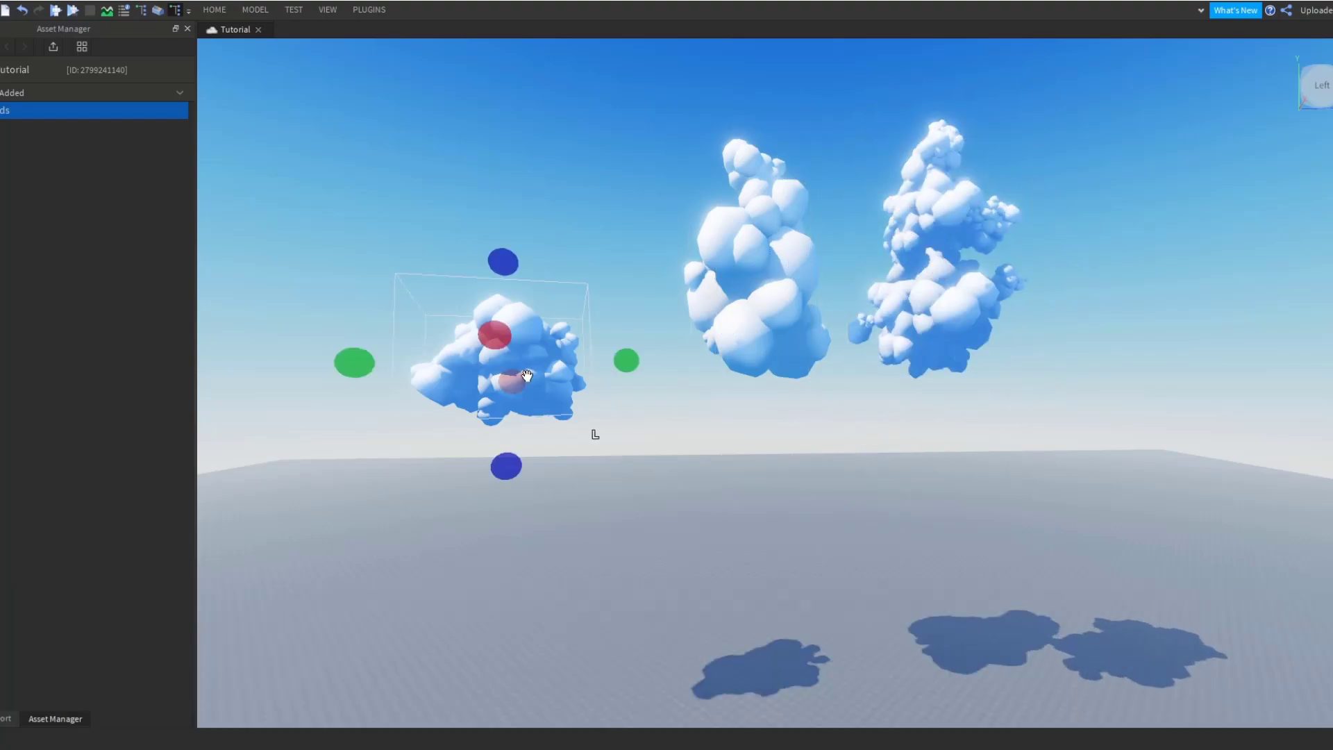
drag(569, 399, 684, 353)
drag(501, 311, 369, 297)
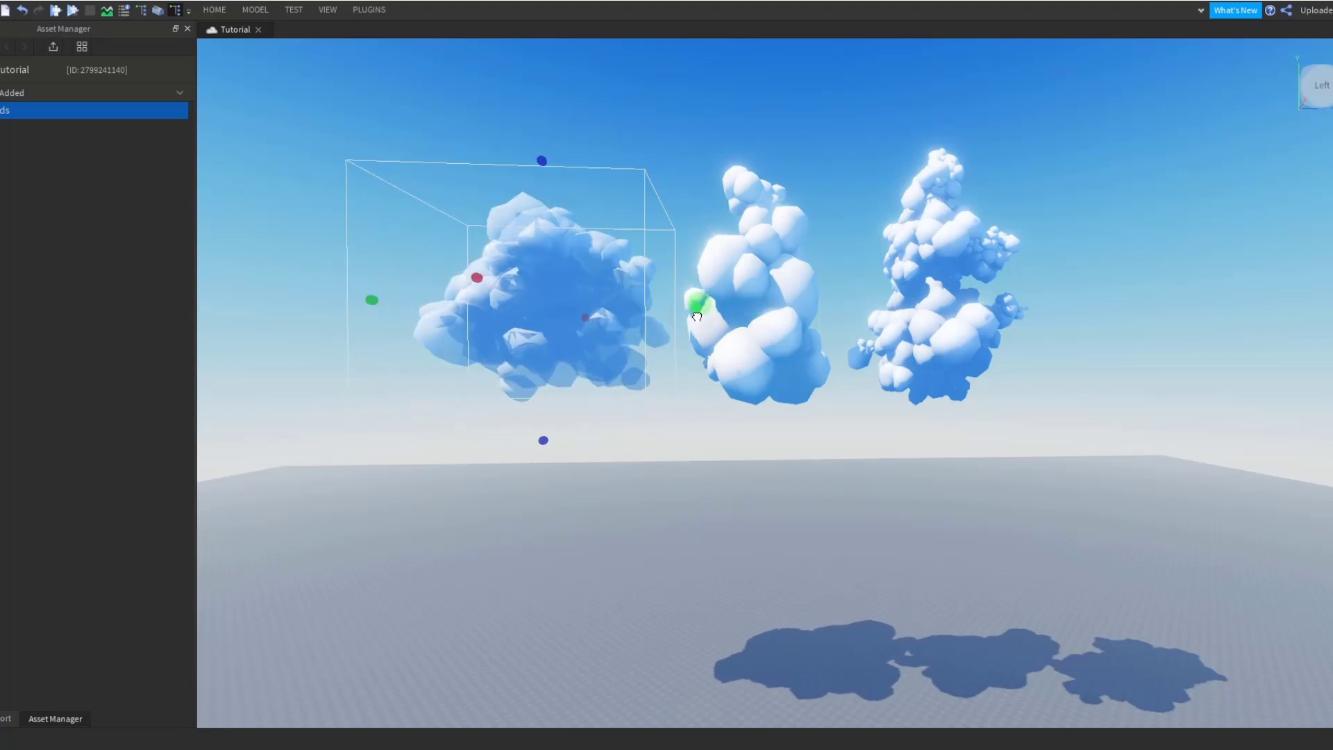
click(679, 401)
scroll(1164, 366, up, 2)
scroll(1012, 386, up, 2)
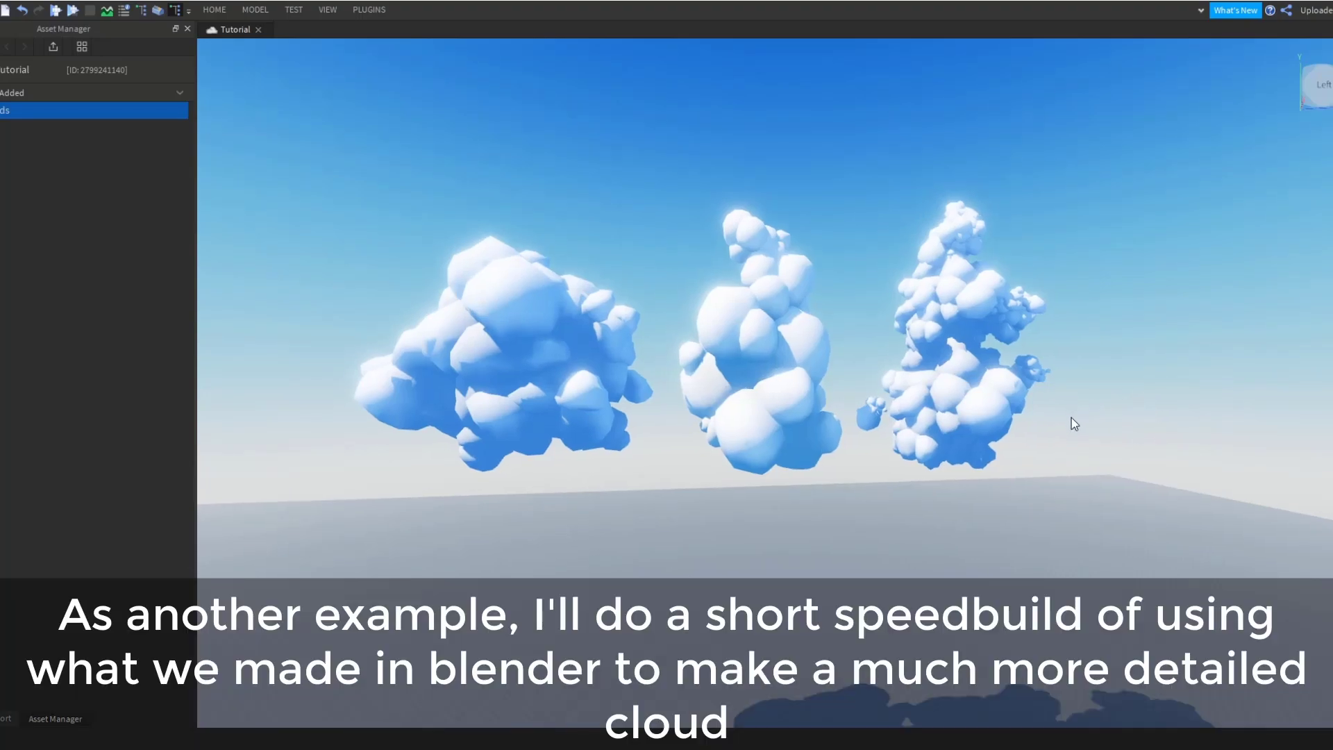
click(1030, 406)
click(1064, 451)
Rotate the selected cloud about 146 degrees.
click(1033, 466)
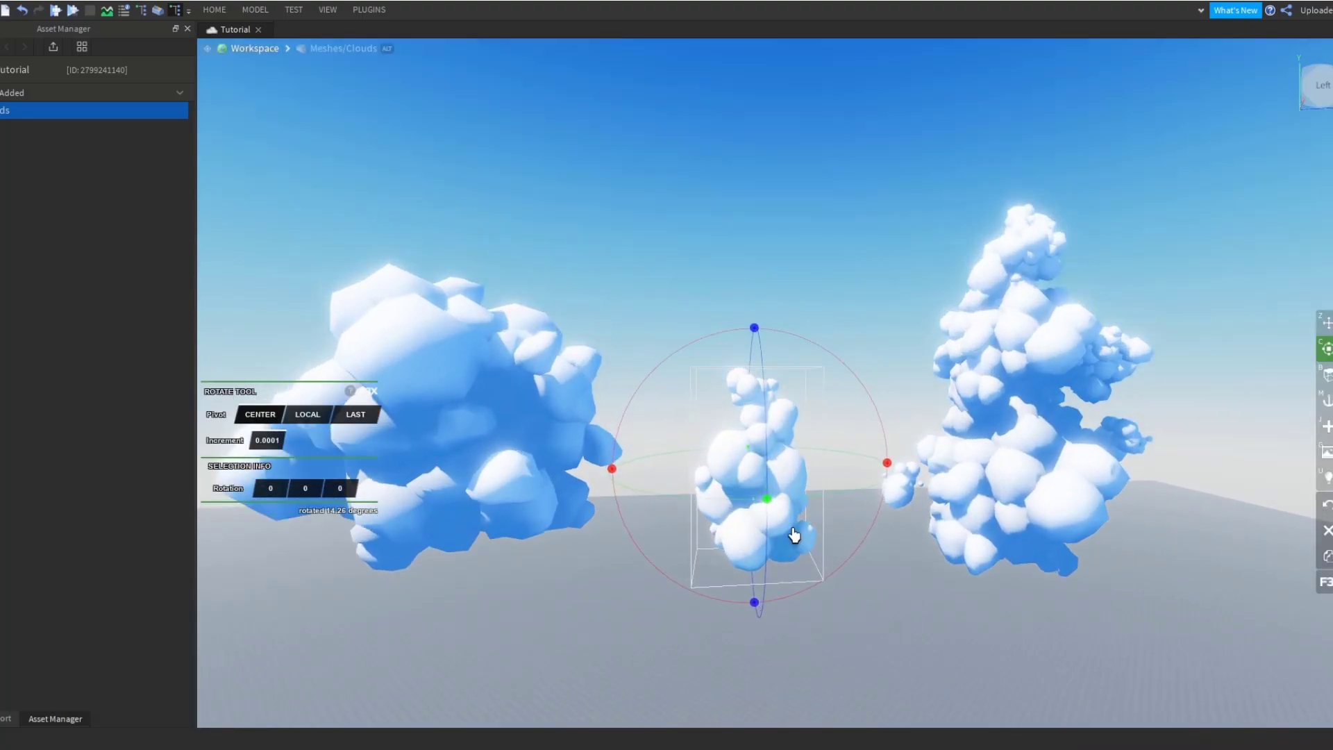
key(ctrl+2)
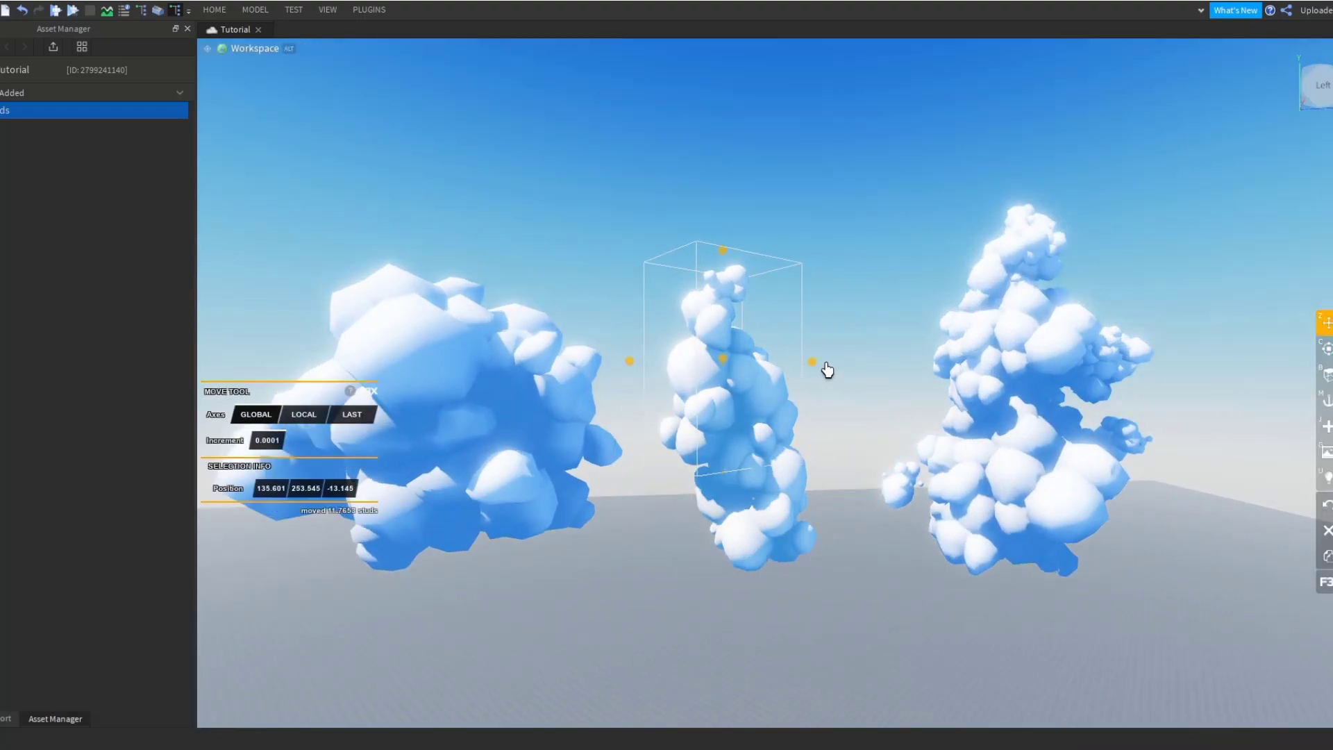
mouse_move(828, 369)
mouse_down()
mouse_move(920, 386)
mouse_move(963, 370)
mouse_move(797, 572)
mouse_up()
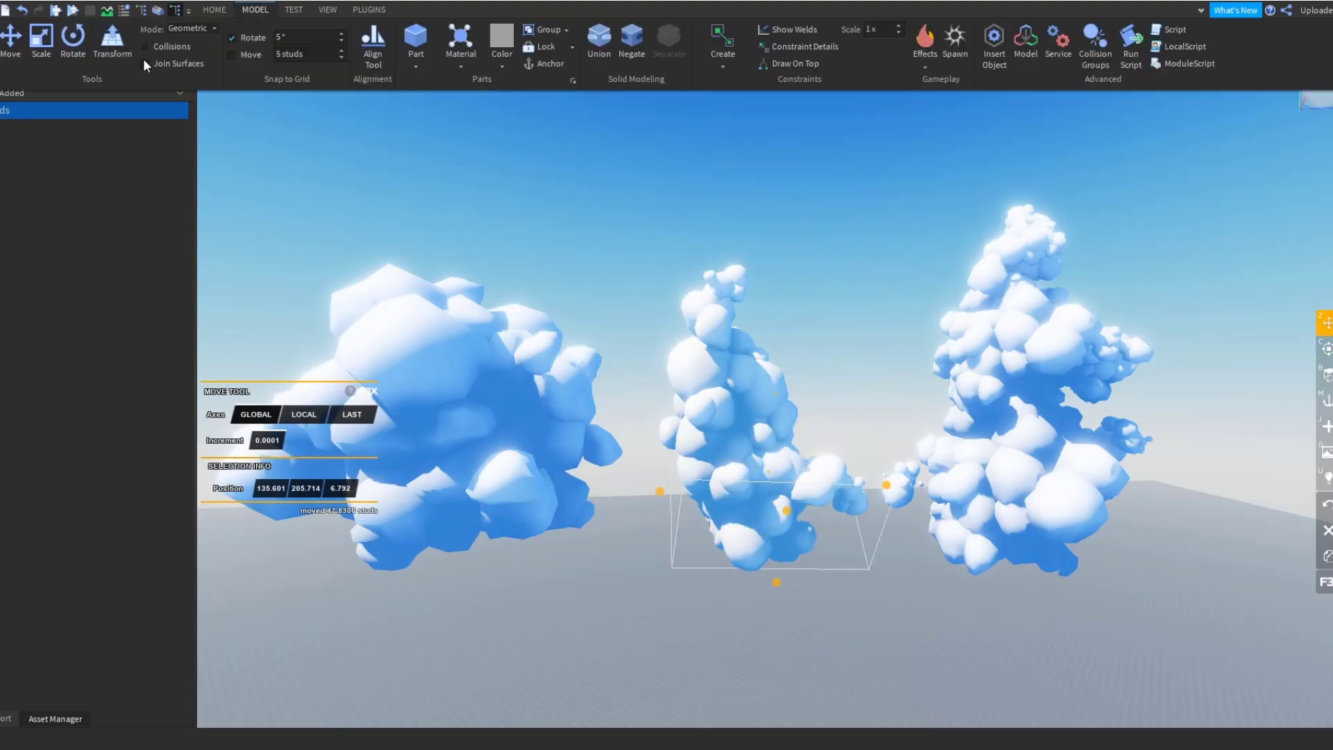
Close the Asset Manager, enlarge the viewport, and reposition the left and middle clouds.
click(367, 9)
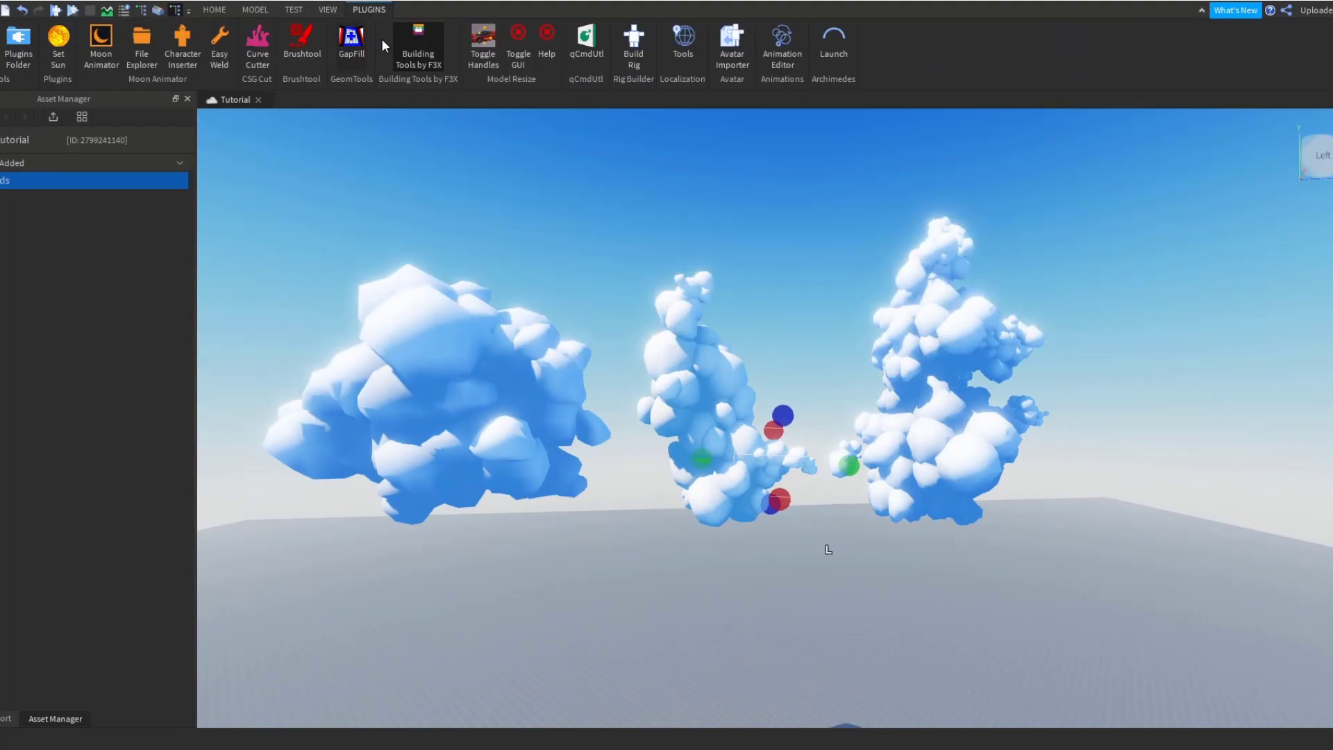
click(188, 99)
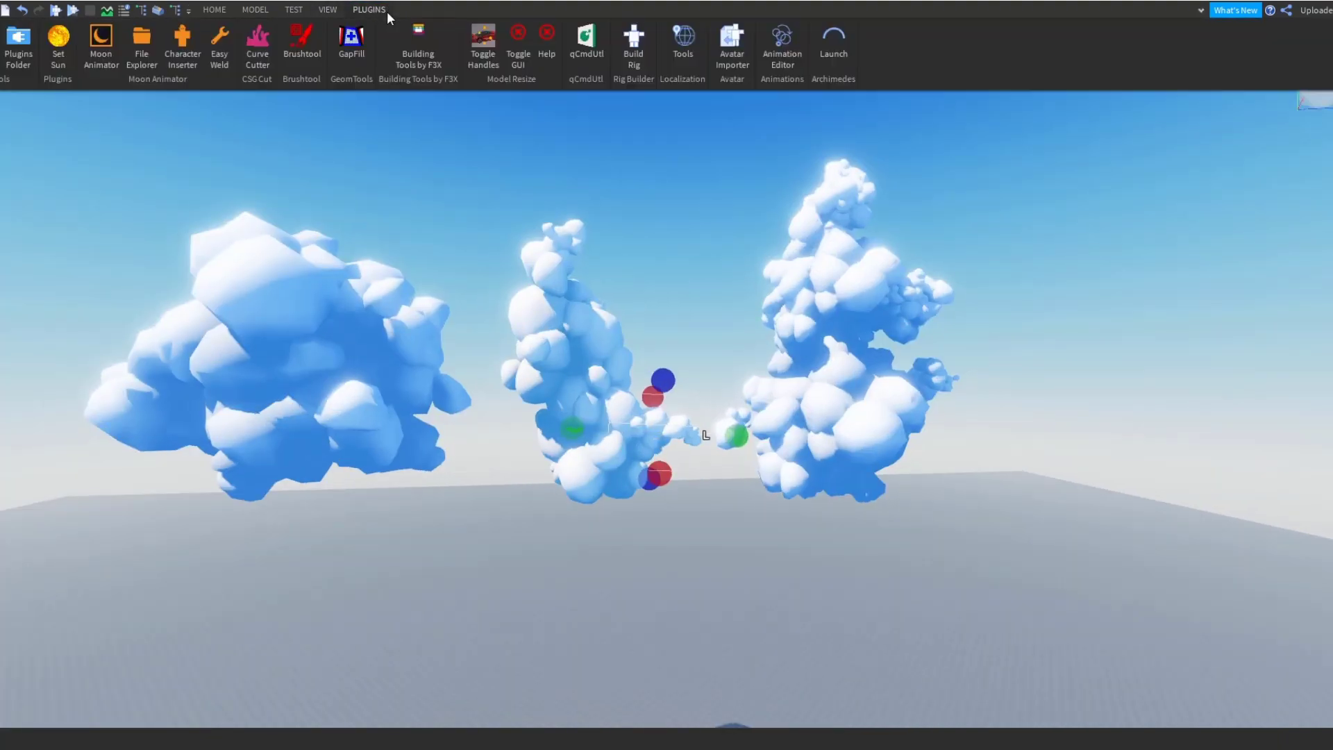
double_click(382, 10)
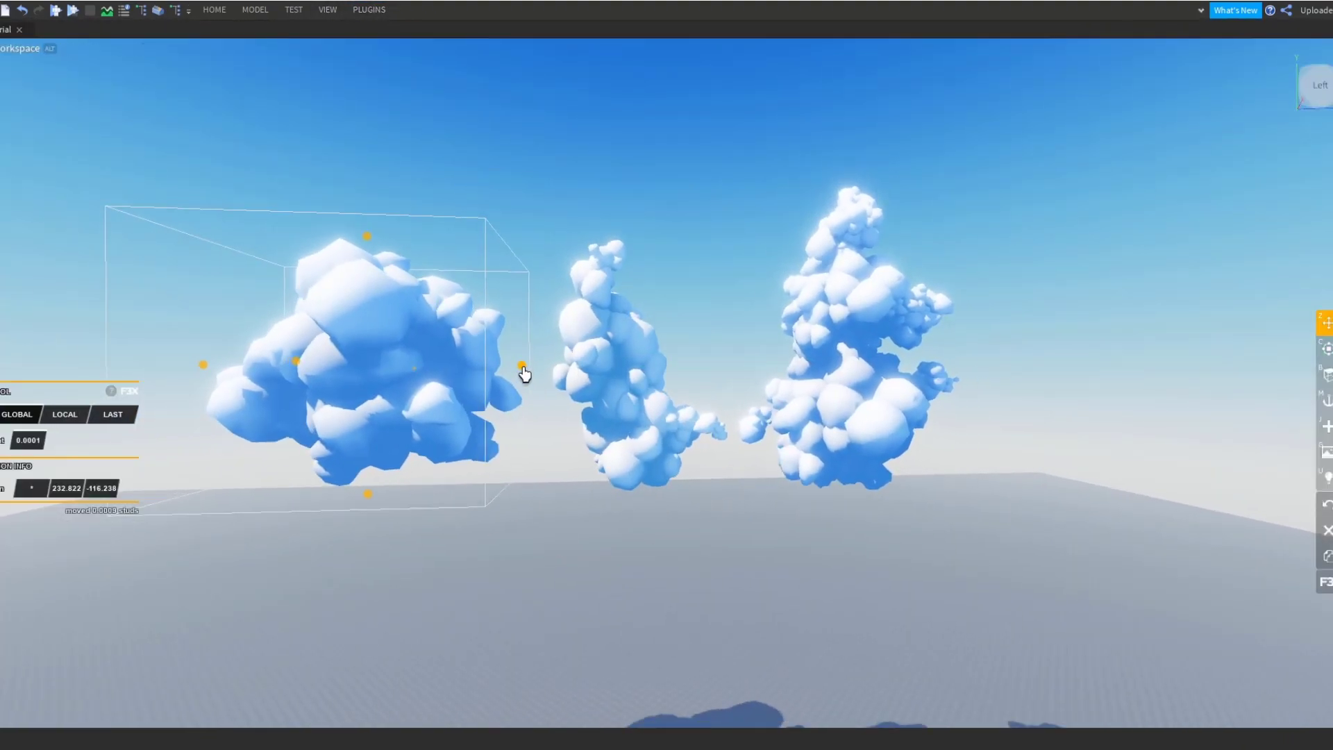
drag(522, 372, 672, 479)
scroll(749, 374, up, 2)
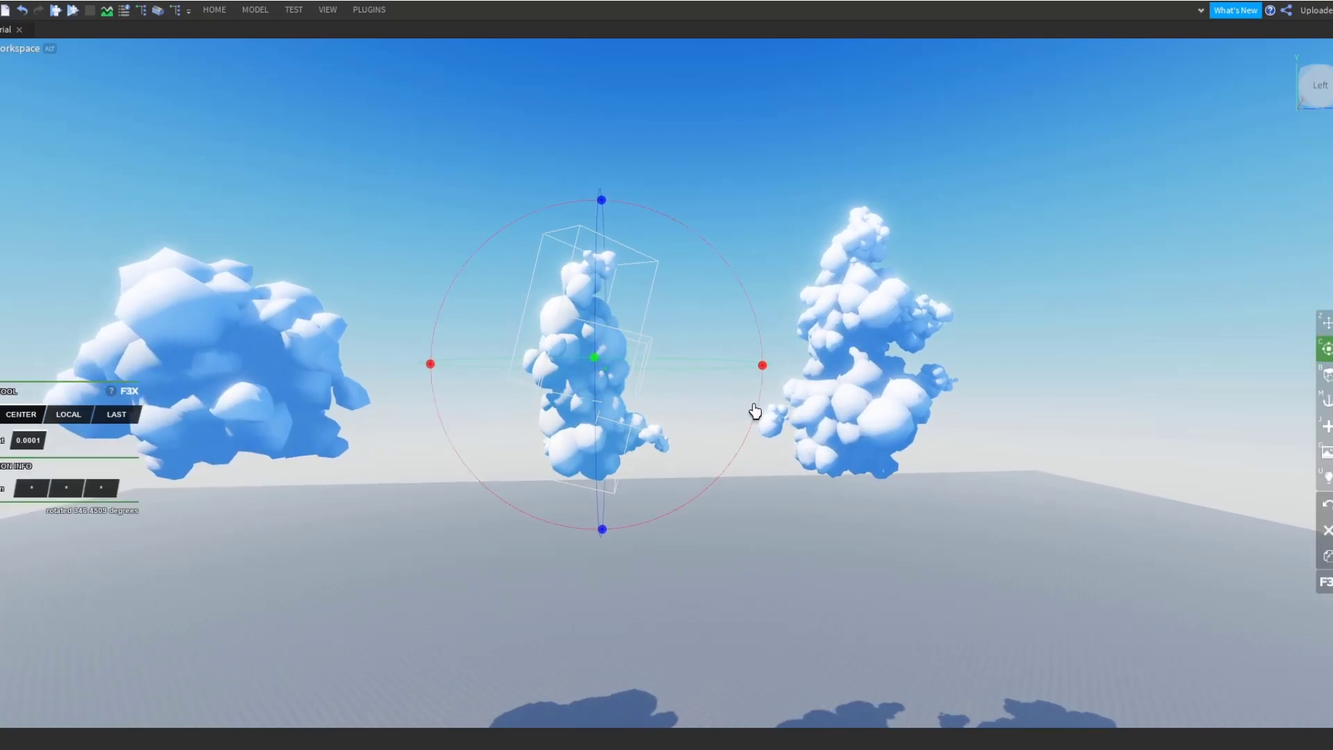
mouse_move(753, 410)
mouse_down()
mouse_move(704, 442)
mouse_move(600, 339)
mouse_move(461, 310)
mouse_up()
Rotate a middle cloud piece about 24 degrees and raise it onto the middle cloud's top.
key(c)
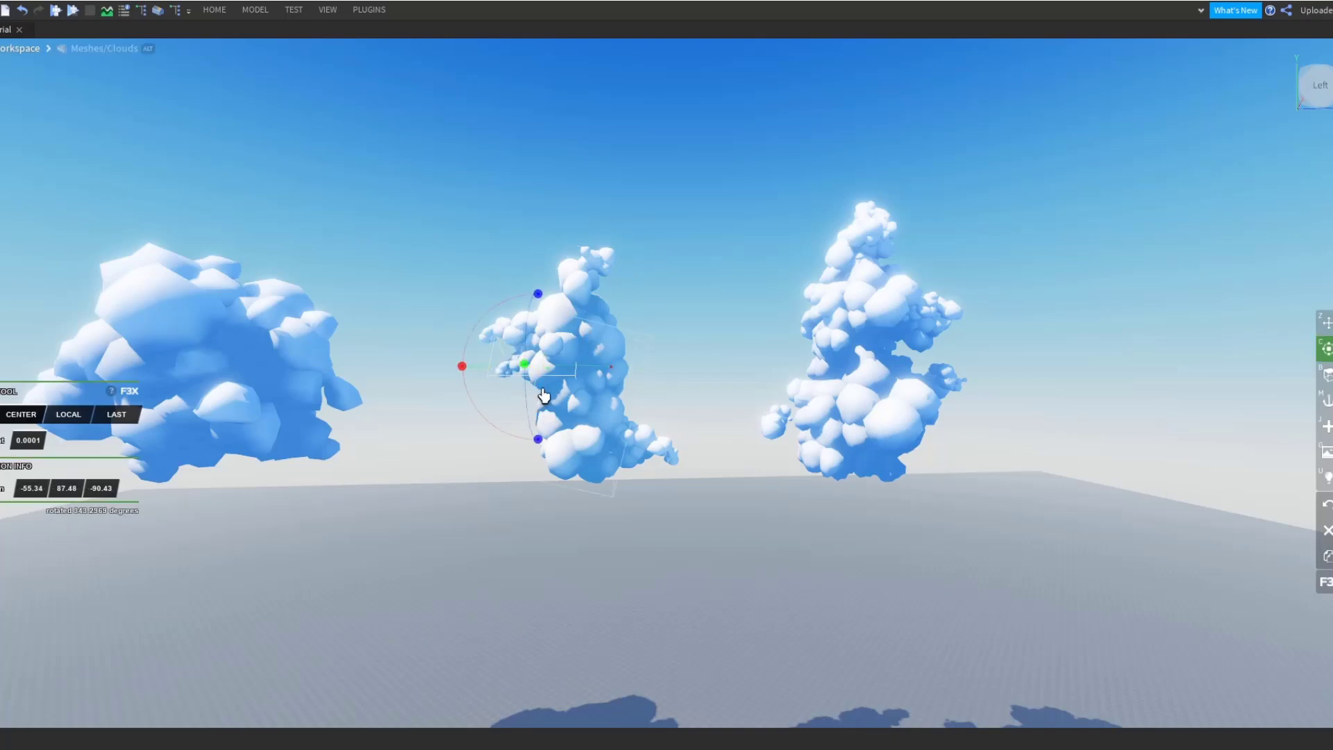
key(z)
click(547, 446)
key(c)
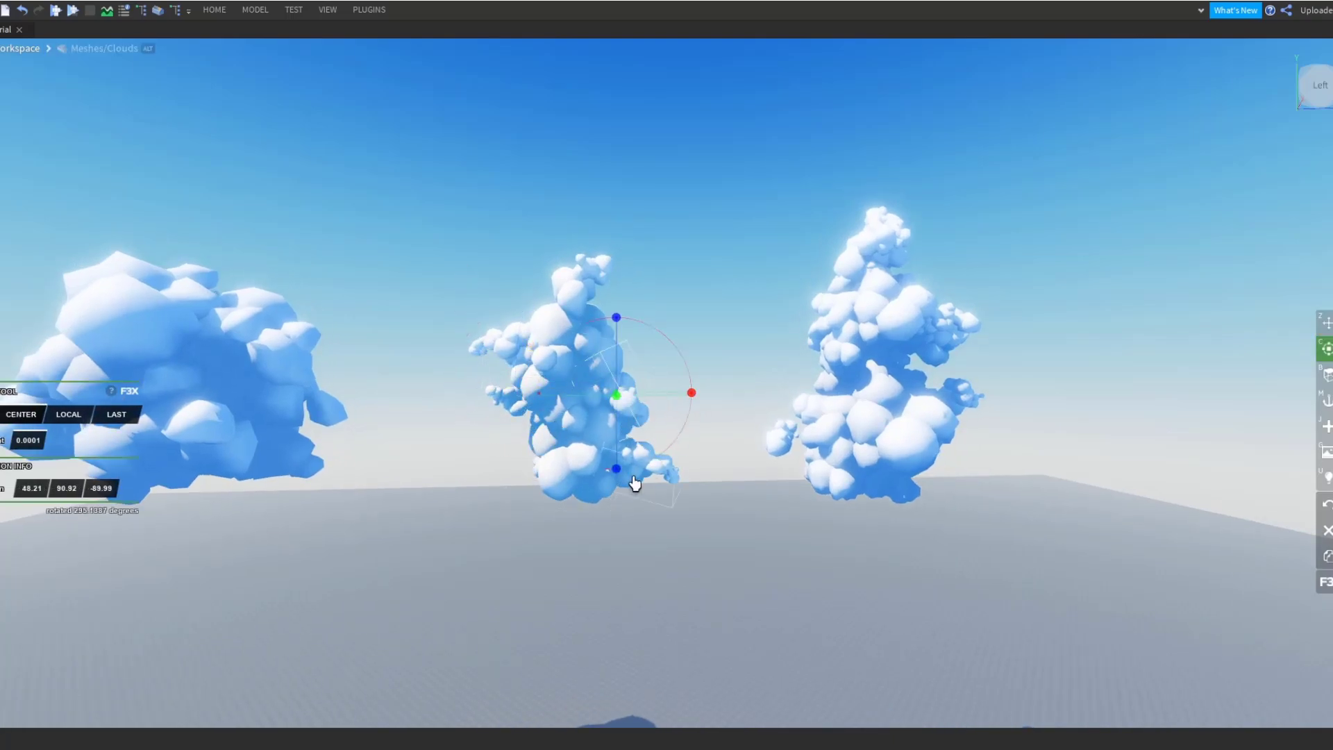
key(z)
mouse_move(633, 482)
mouse_down()
mouse_move(676, 387)
mouse_move(611, 215)
mouse_up()
key(c)
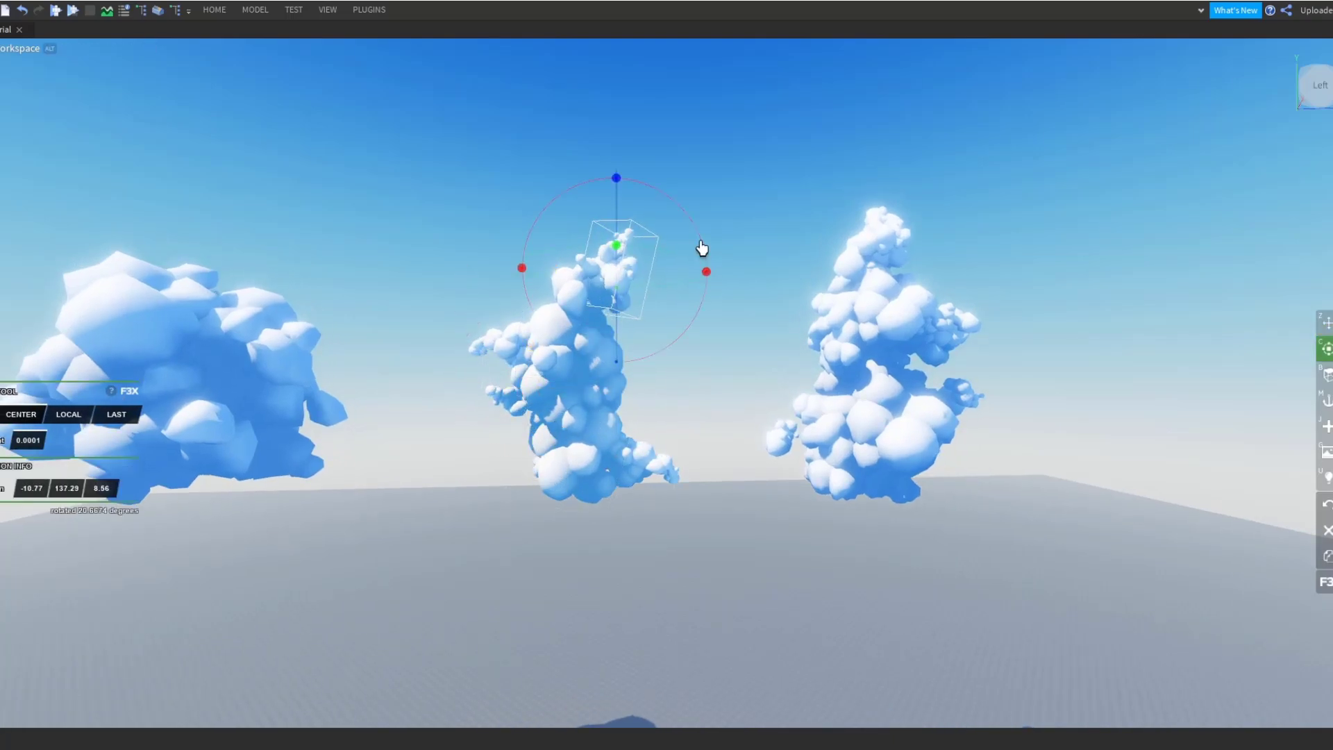
key(z)
drag(628, 289, 499, 410)
key(c)
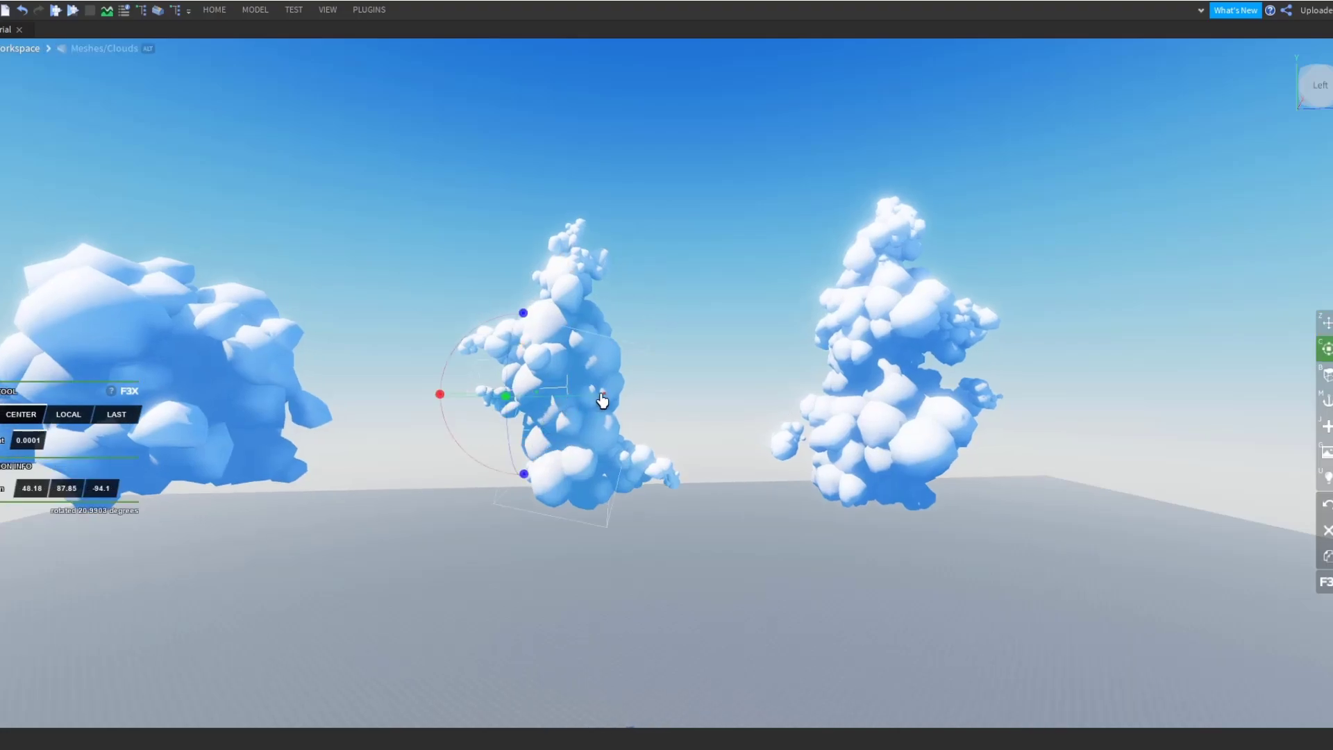
key(z)
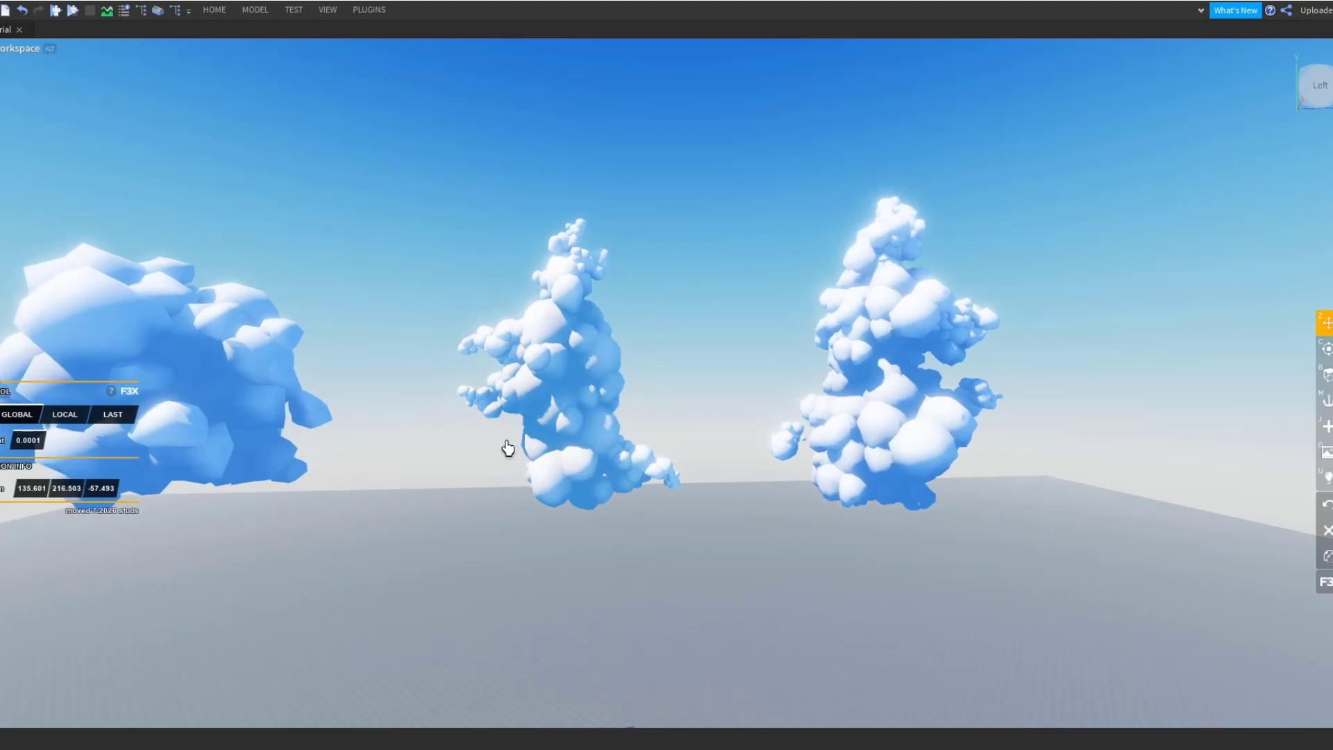
With Building Tools on, nudge a piece inside the middle cloud about 5 studs left.
click(611, 435)
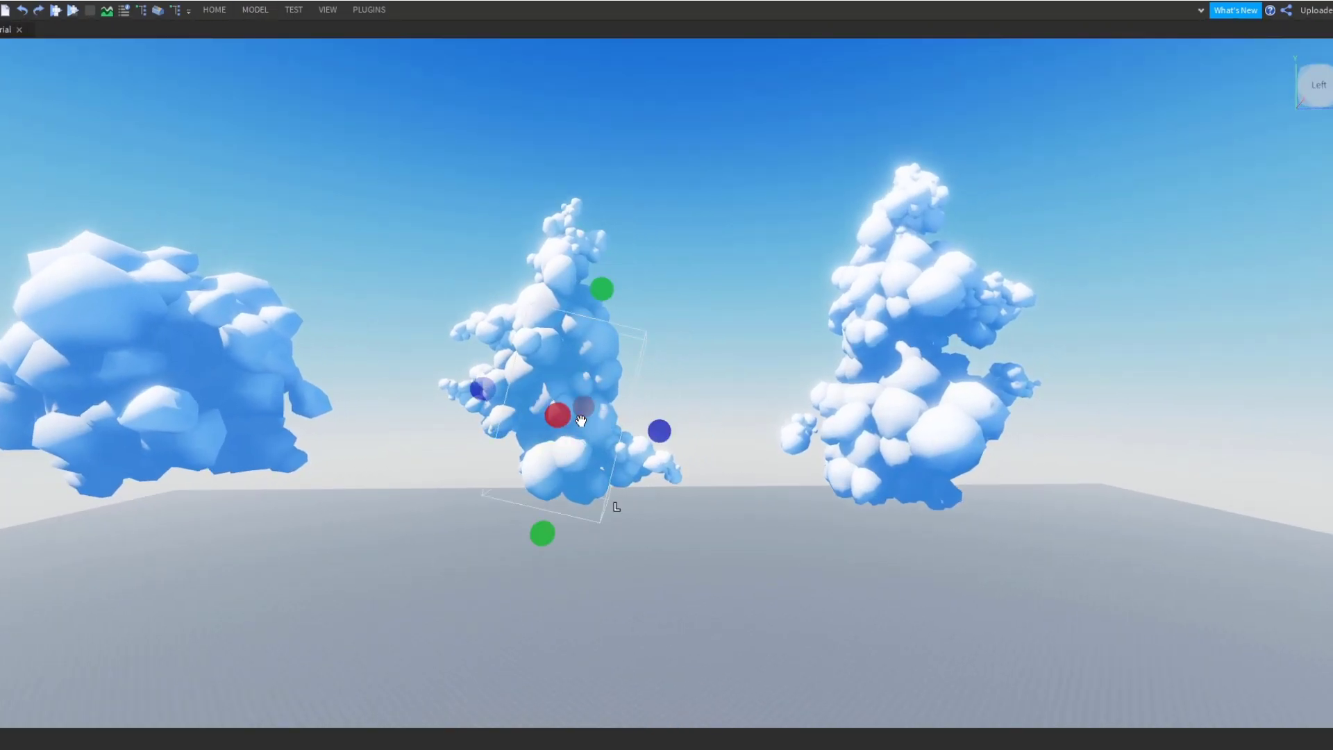
click(568, 424)
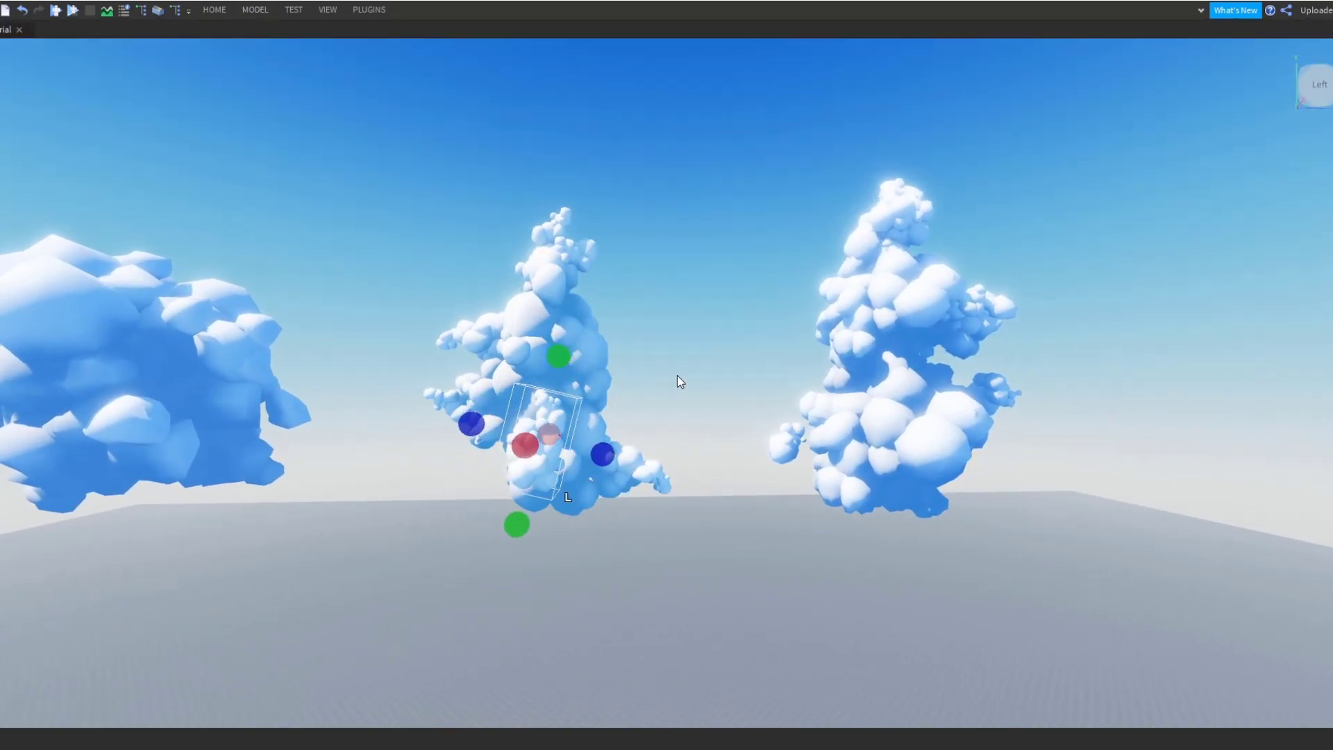
click(369, 10)
click(480, 65)
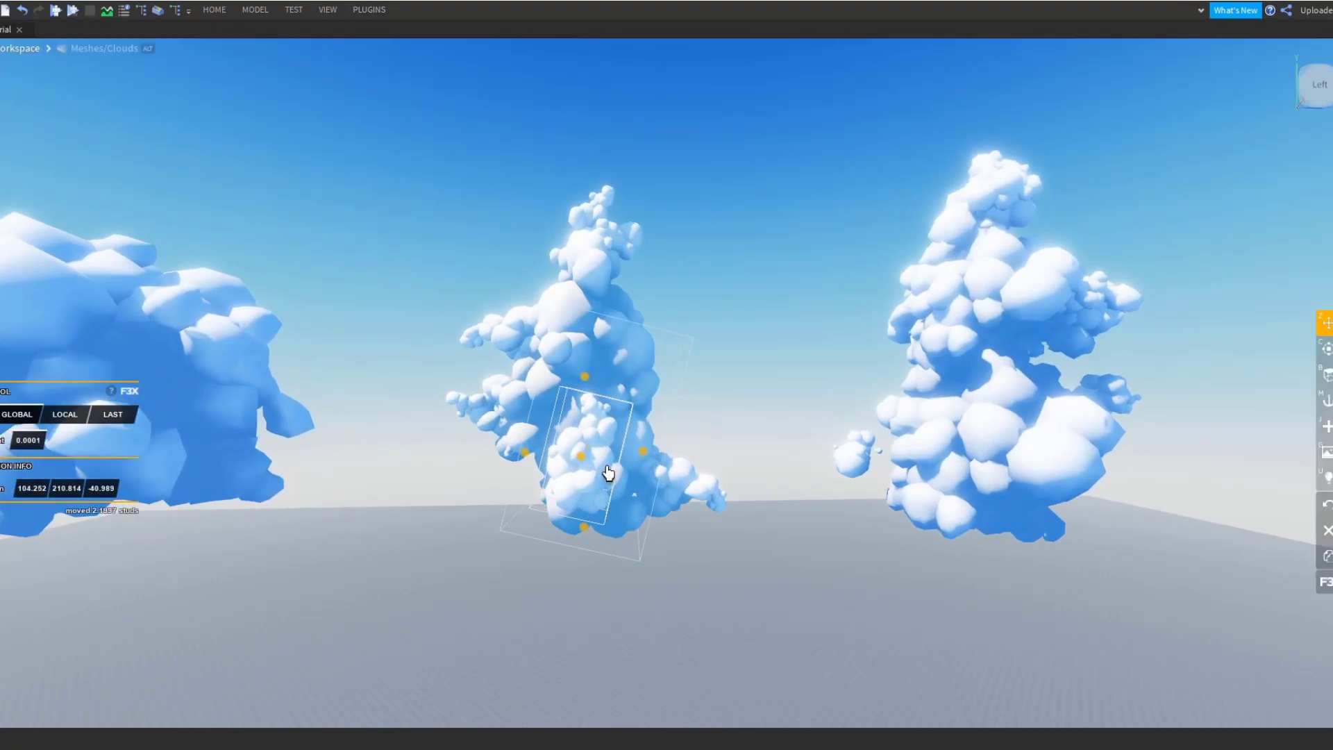
drag(587, 458, 442, 185)
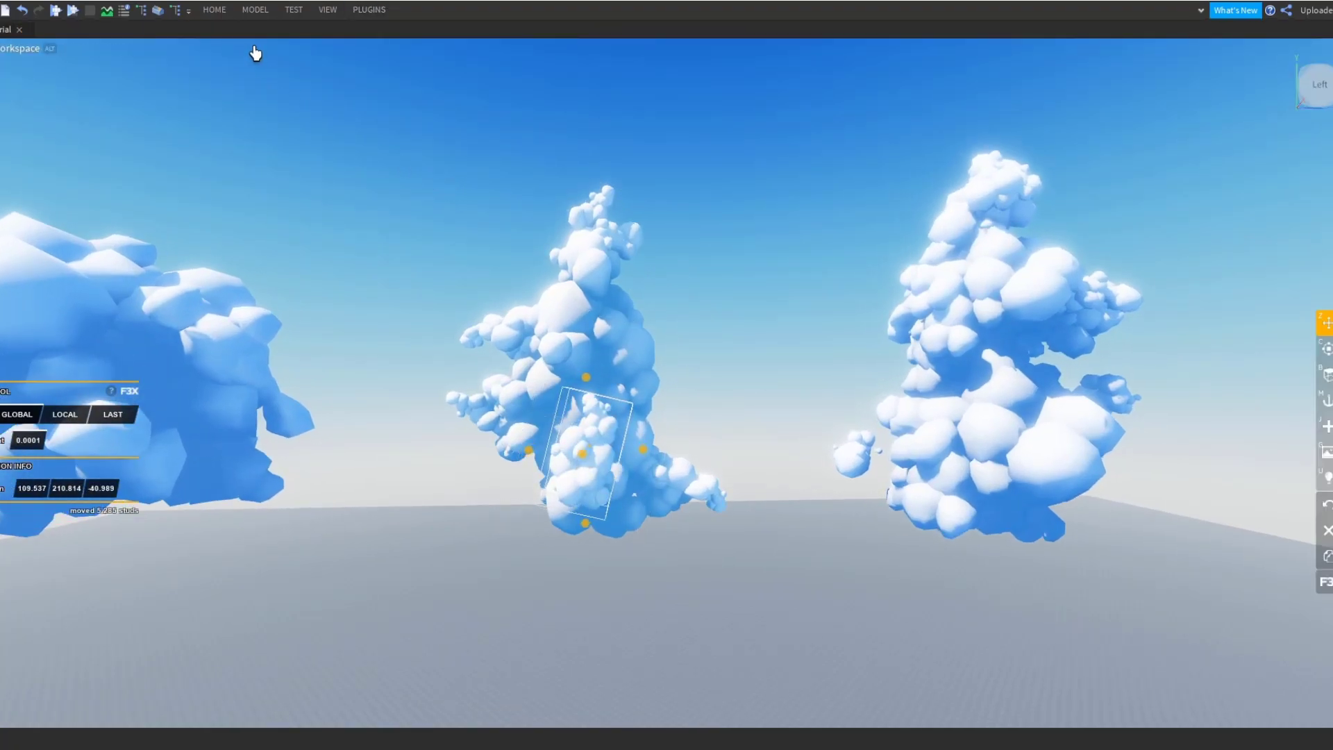
click(255, 10)
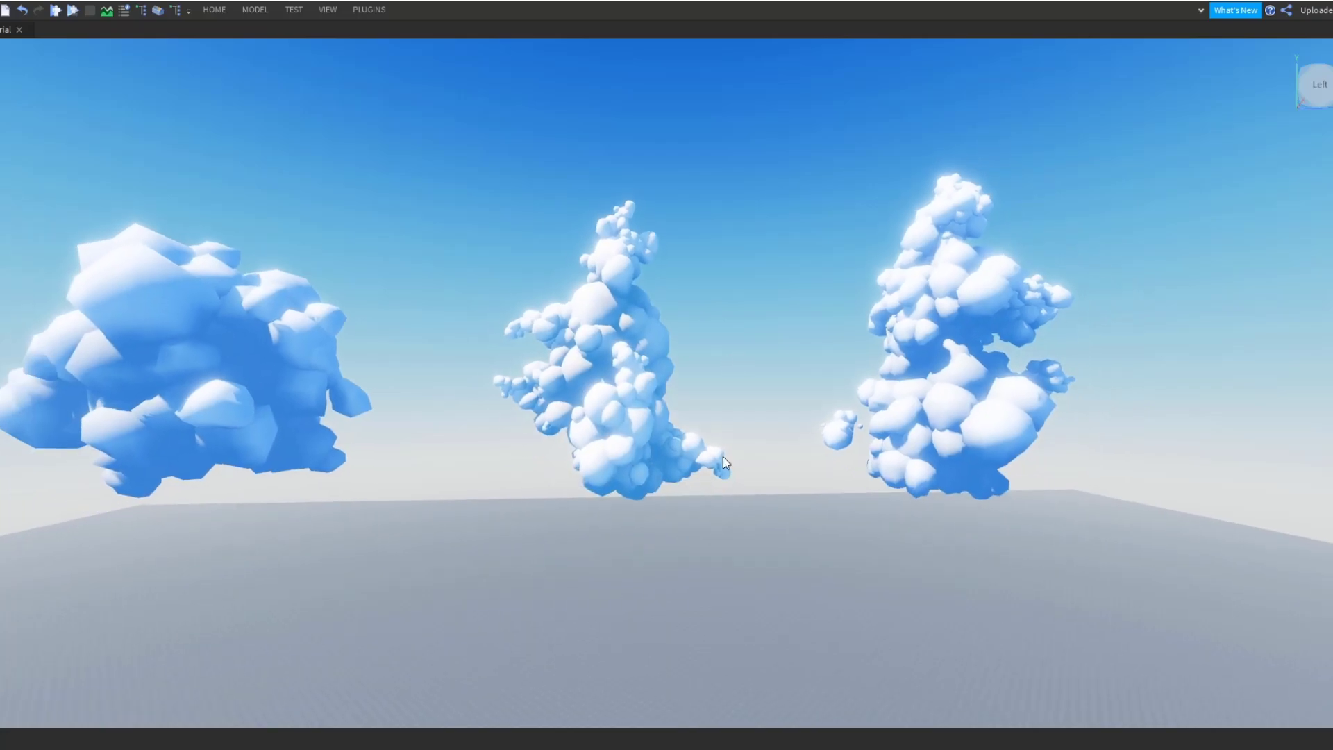
Move another middle cloud piece about 18 studs down-right, lower it 5 studs, then deselect.
click(652, 419)
click(369, 9)
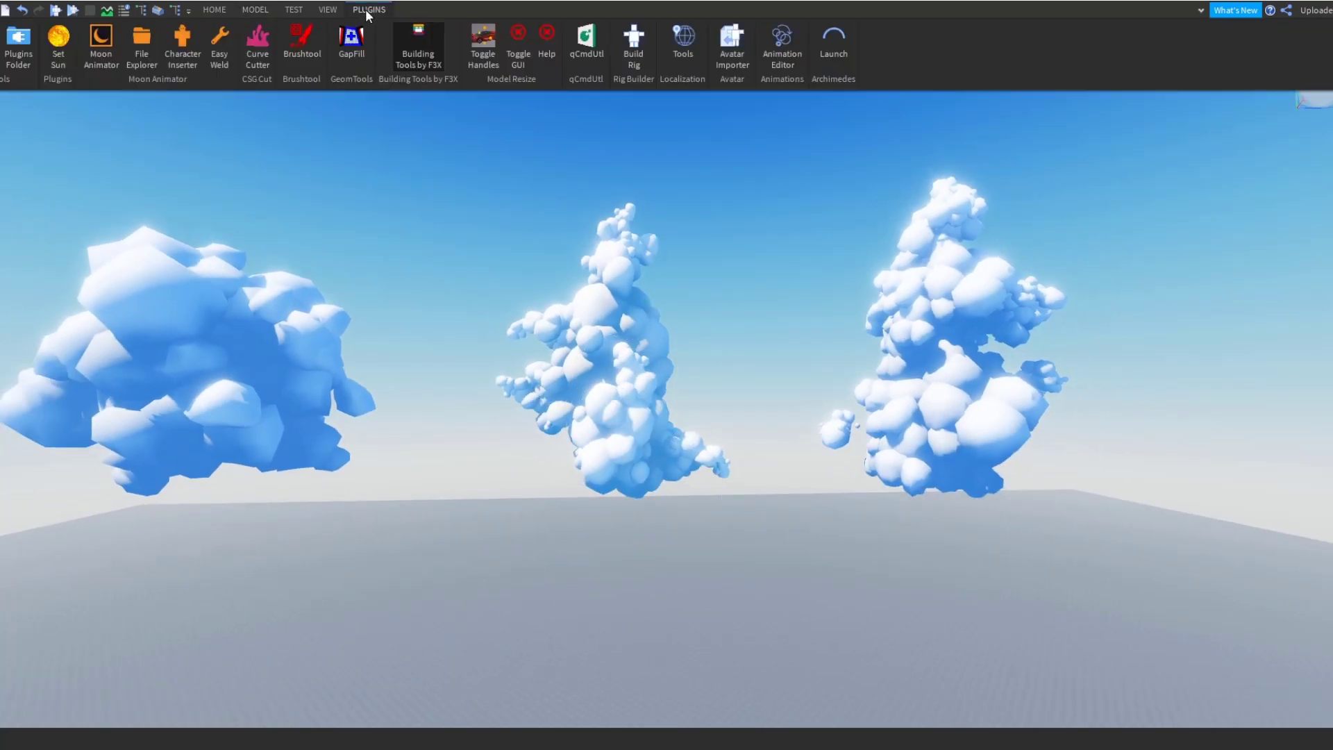
click(417, 47)
click(529, 337)
drag(553, 379, 647, 460)
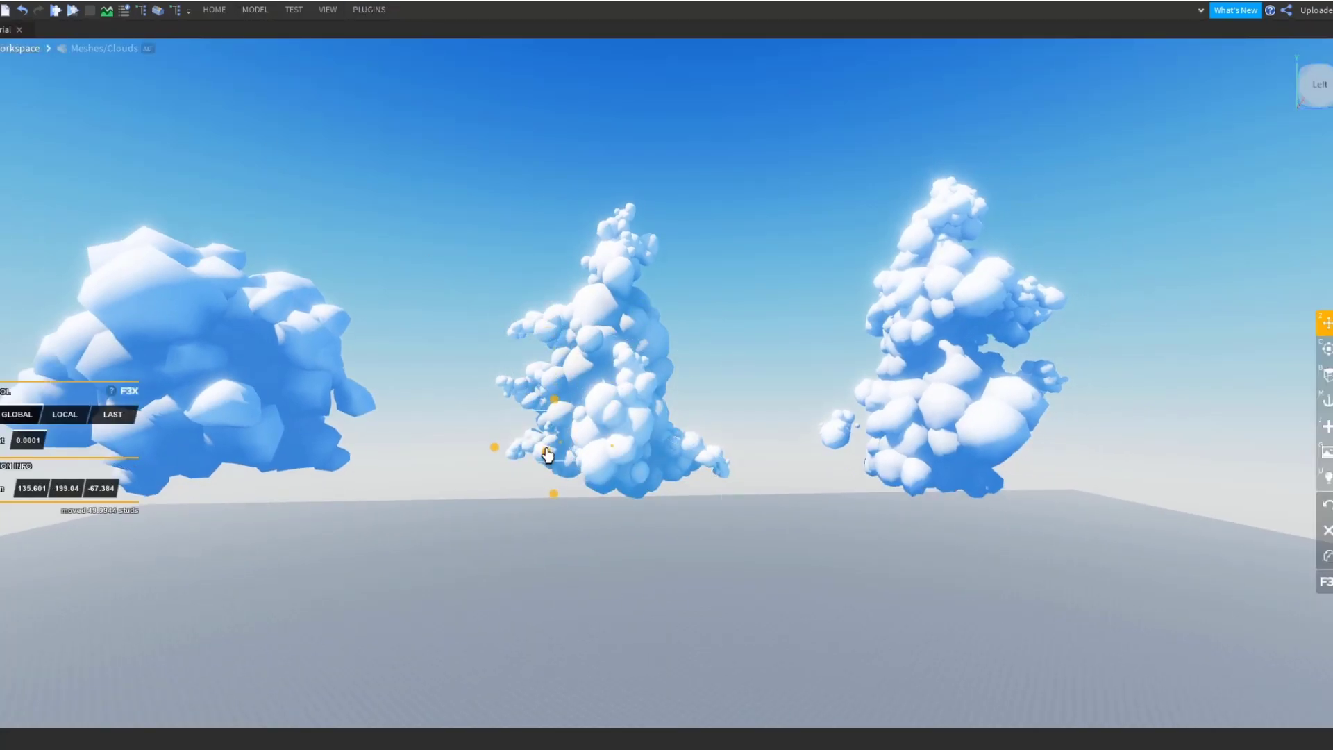
scroll(647, 460, up, 1)
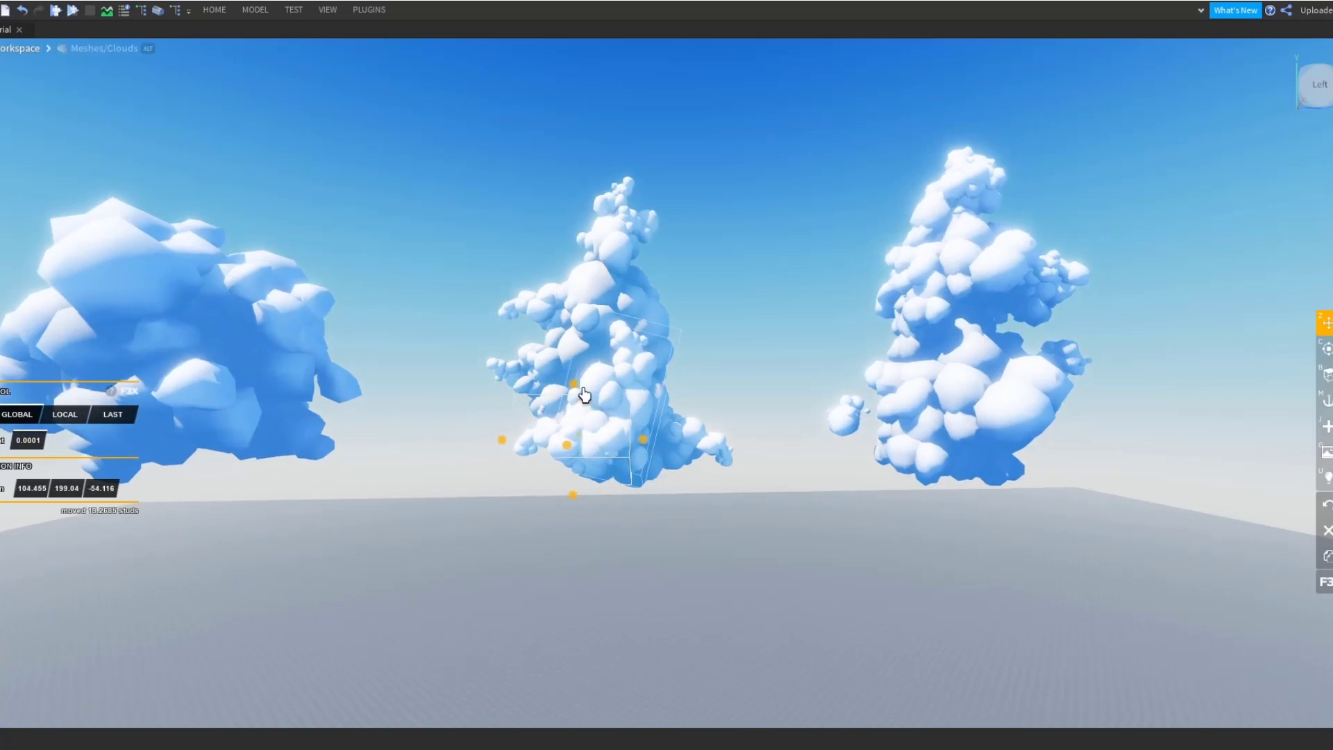
drag(583, 393, 567, 458)
click(254, 9)
click(41, 35)
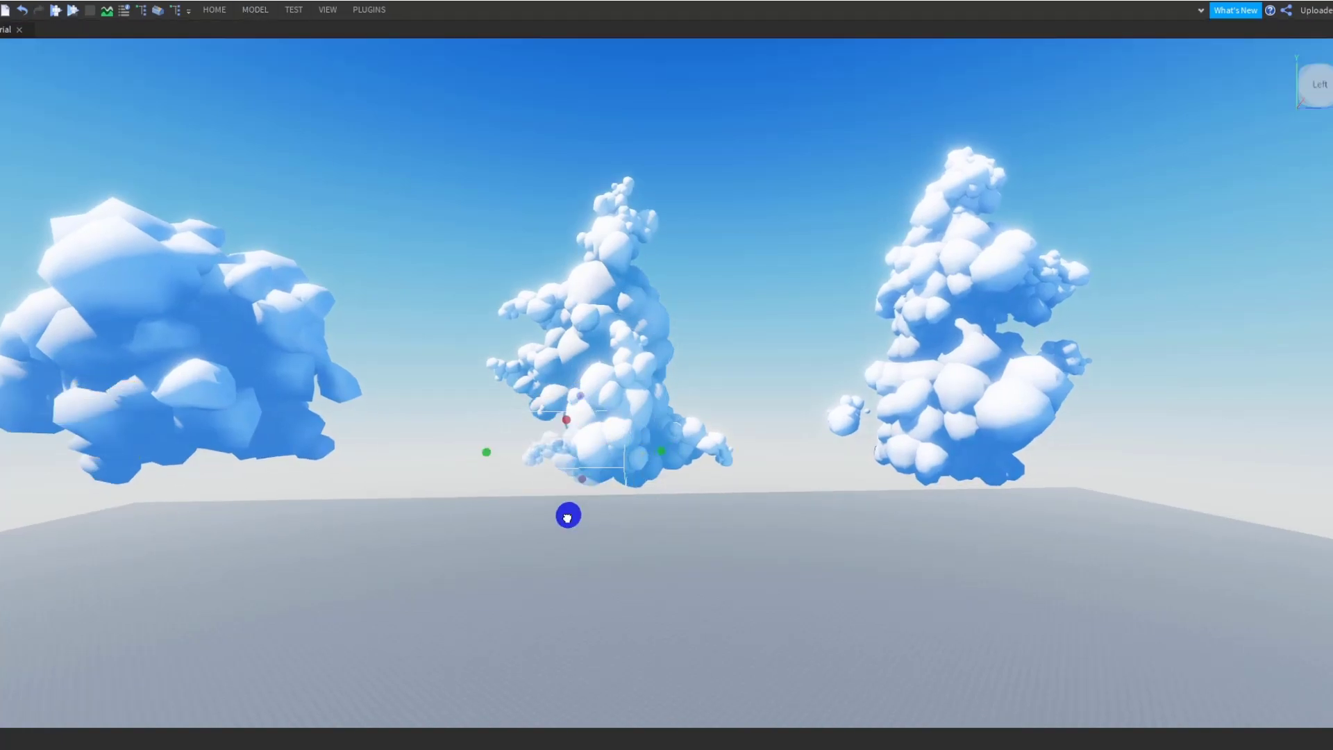
click(553, 139)
scroll(553, 138, down, 1)
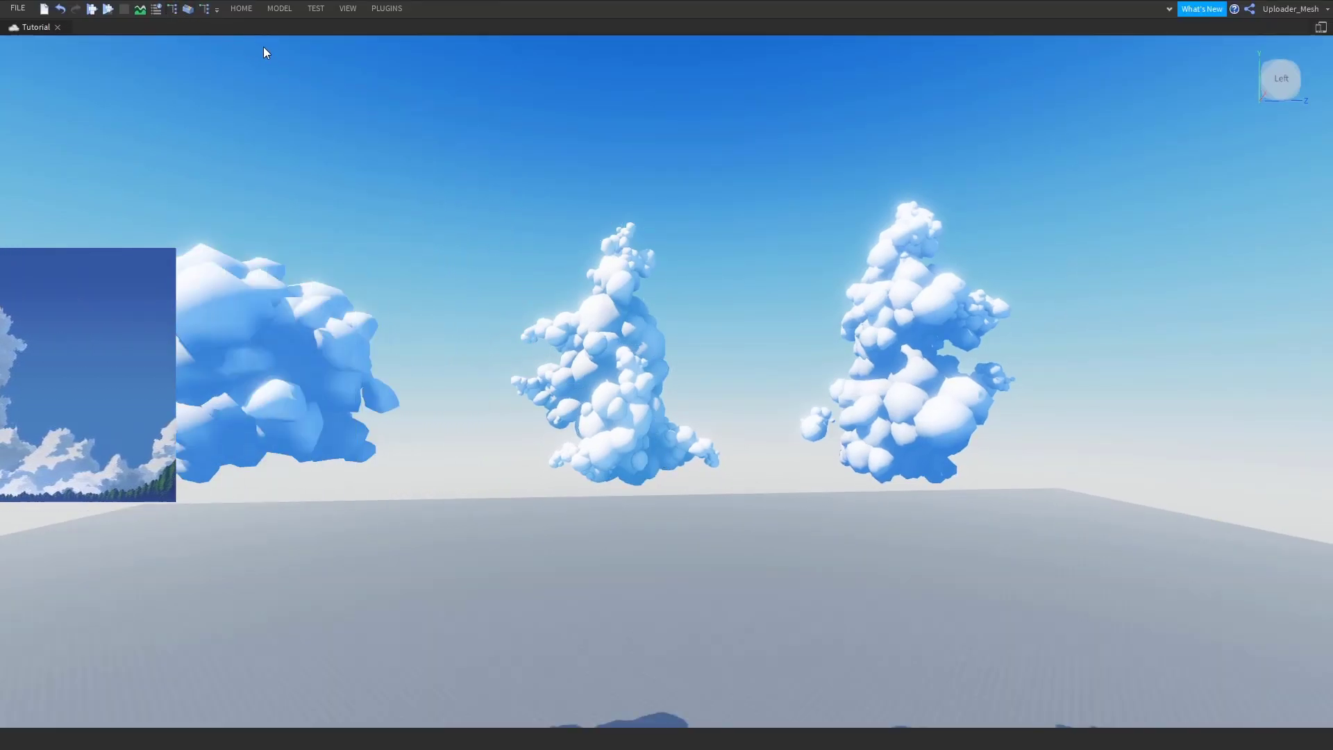
Enable F3X Building Tools and move a small cloud puff about 15 studs beside the tall clouds.
click(387, 9)
click(432, 39)
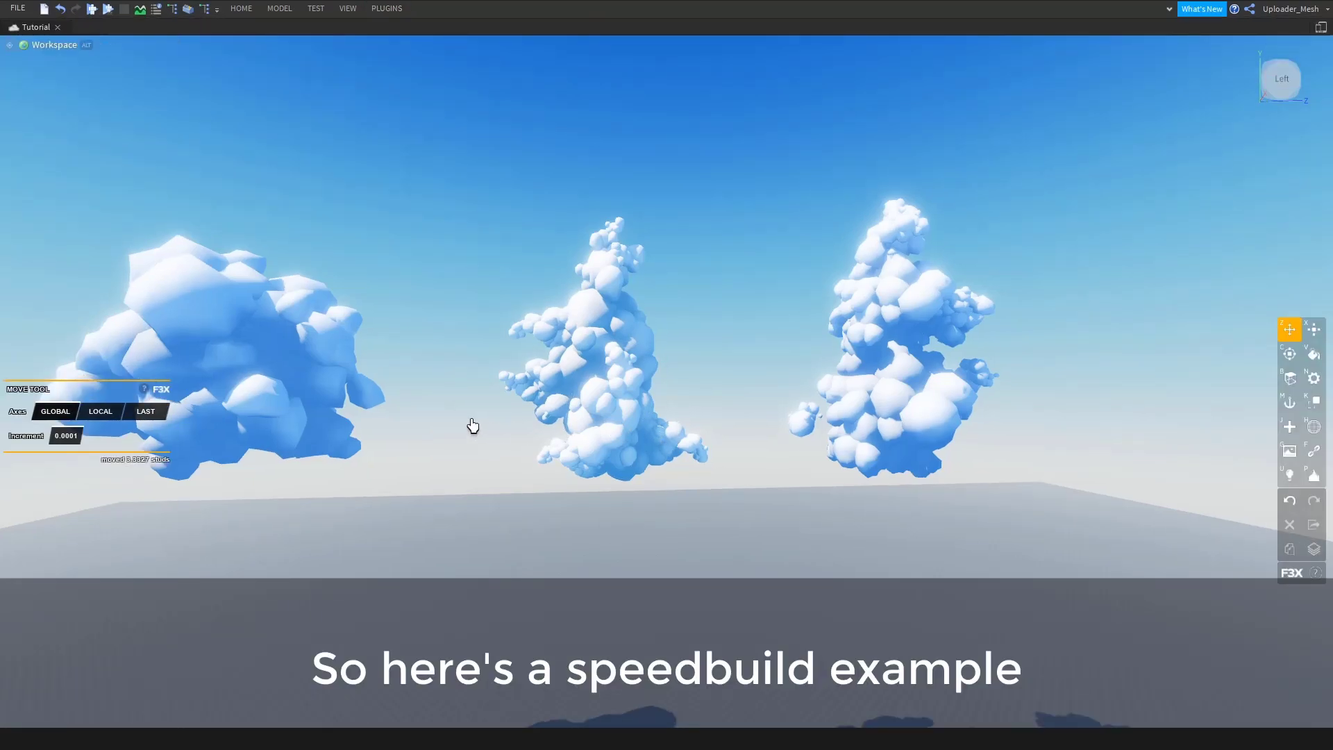
click(264, 13)
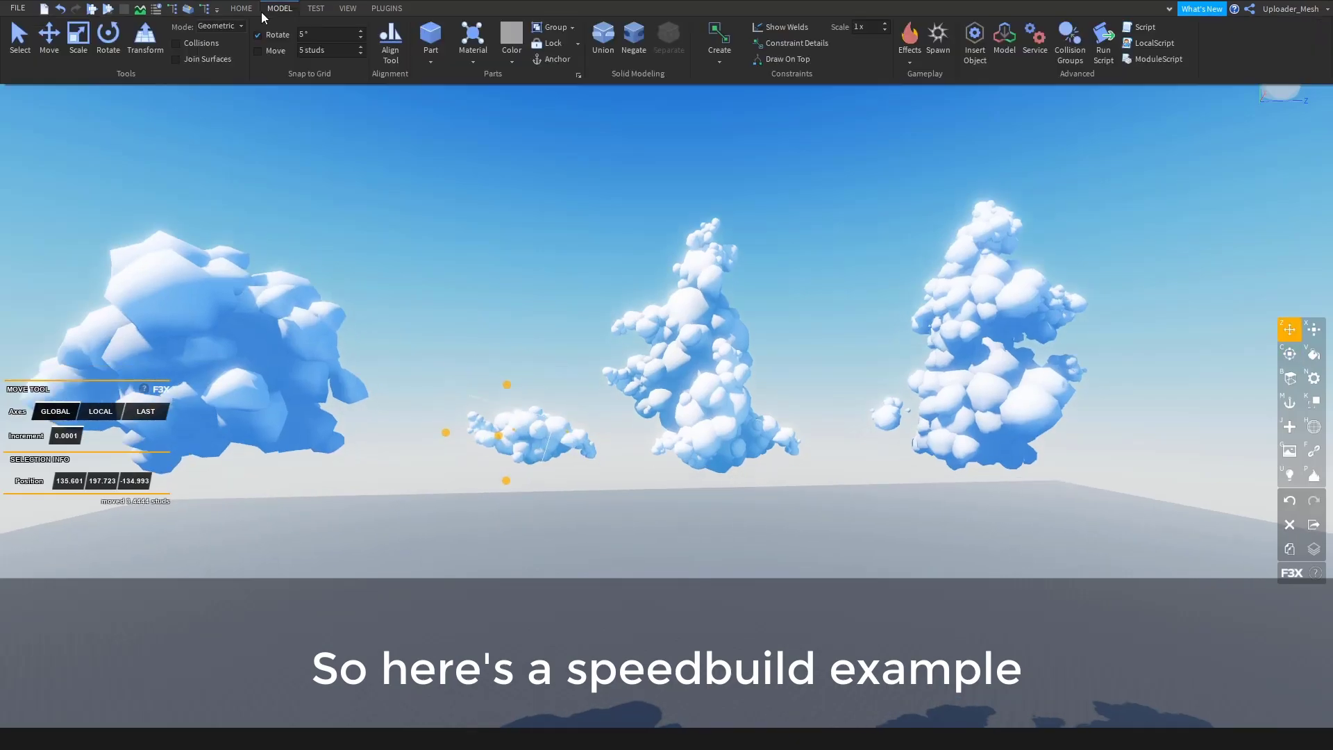
drag(551, 479, 604, 485)
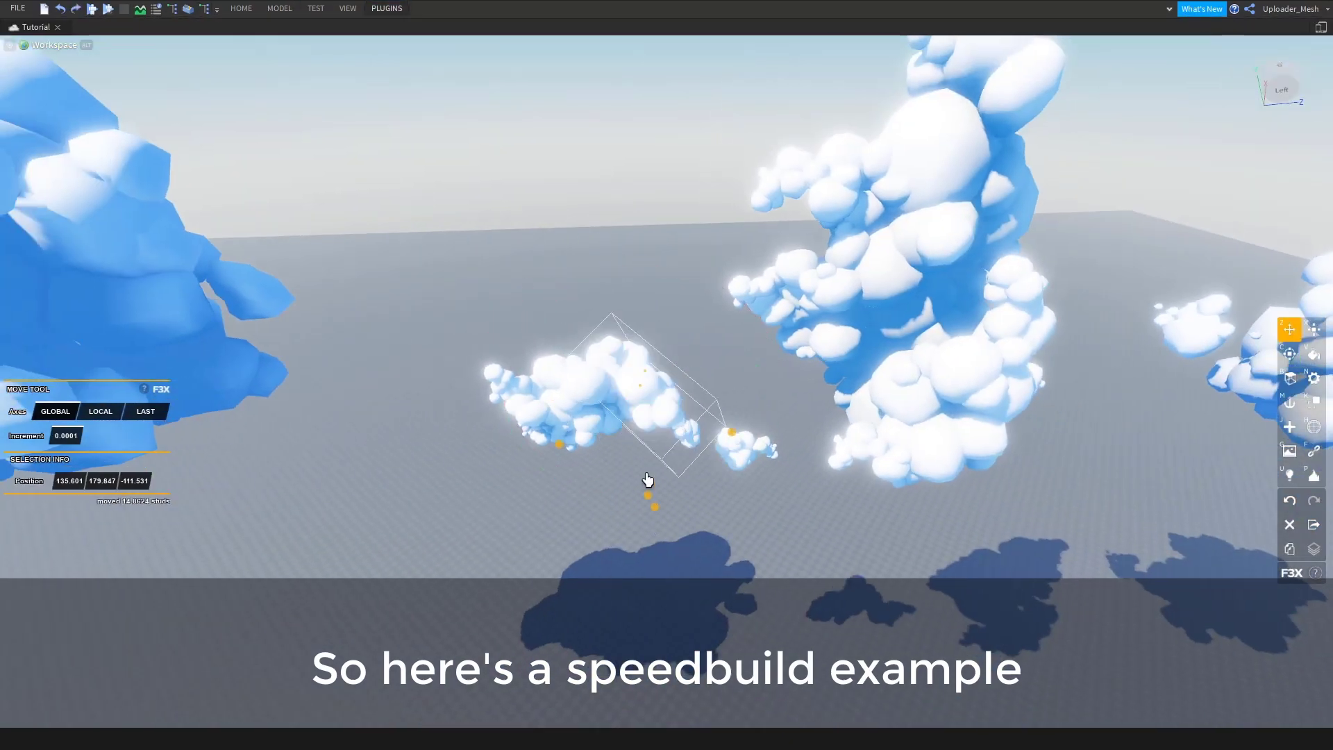